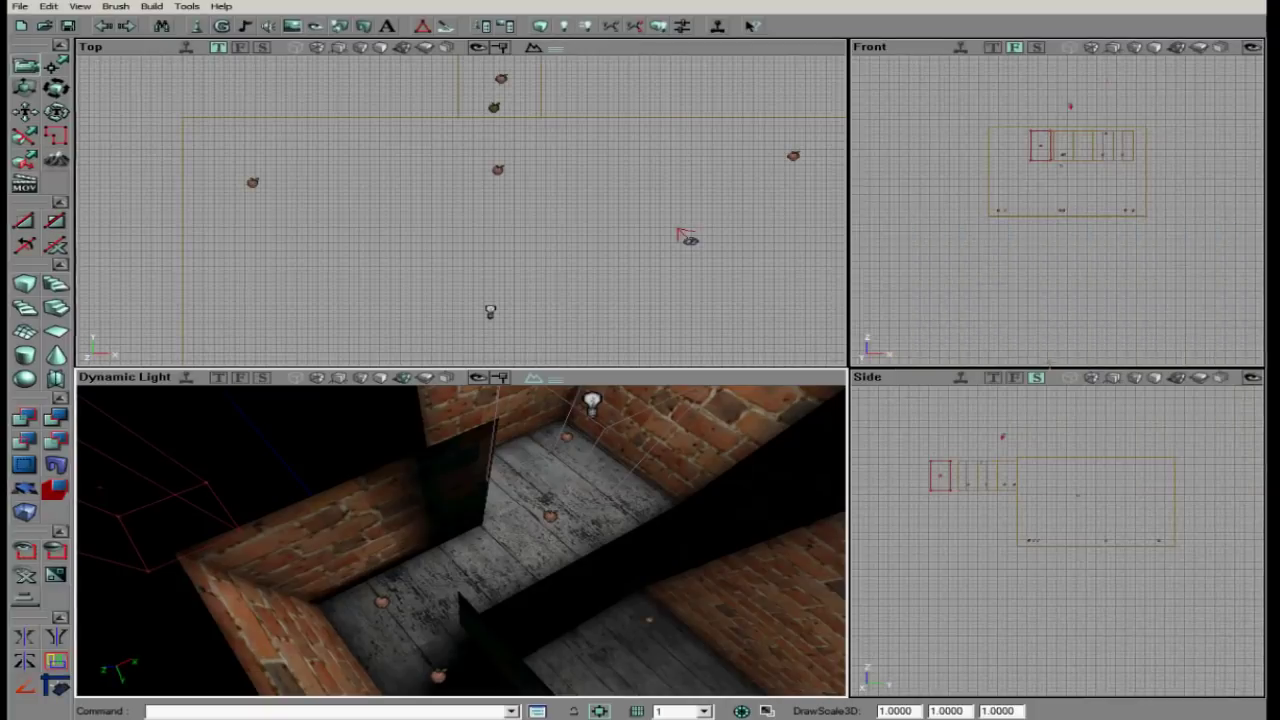
Display the paths in the 3D viewport, inspect the network through the rooms and corridor, and hide them again
{"action": "mouse_move", "coordinate": [459, 565]}
{"action": "right_mouse_down"}
{"action": "mouse_move", "coordinate": [406, 514]}
{"action": "mouse_move", "coordinate": [466, 567]}
{"action": "mouse_move", "coordinate": [406, 491]}
{"action": "mouse_move", "coordinate": [461, 552]}
{"action": "mouse_move", "coordinate": [461, 535]}
{"action": "mouse_move", "coordinate": [435, 542]}
{"action": "mouse_move", "coordinate": [461, 525]}
{"action": "mouse_move", "coordinate": [465, 552]}
{"action": "mouse_move", "coordinate": [470, 485]}
{"action": "mouse_move", "coordinate": [458, 541]}
{"action": "right_mouse_up"}
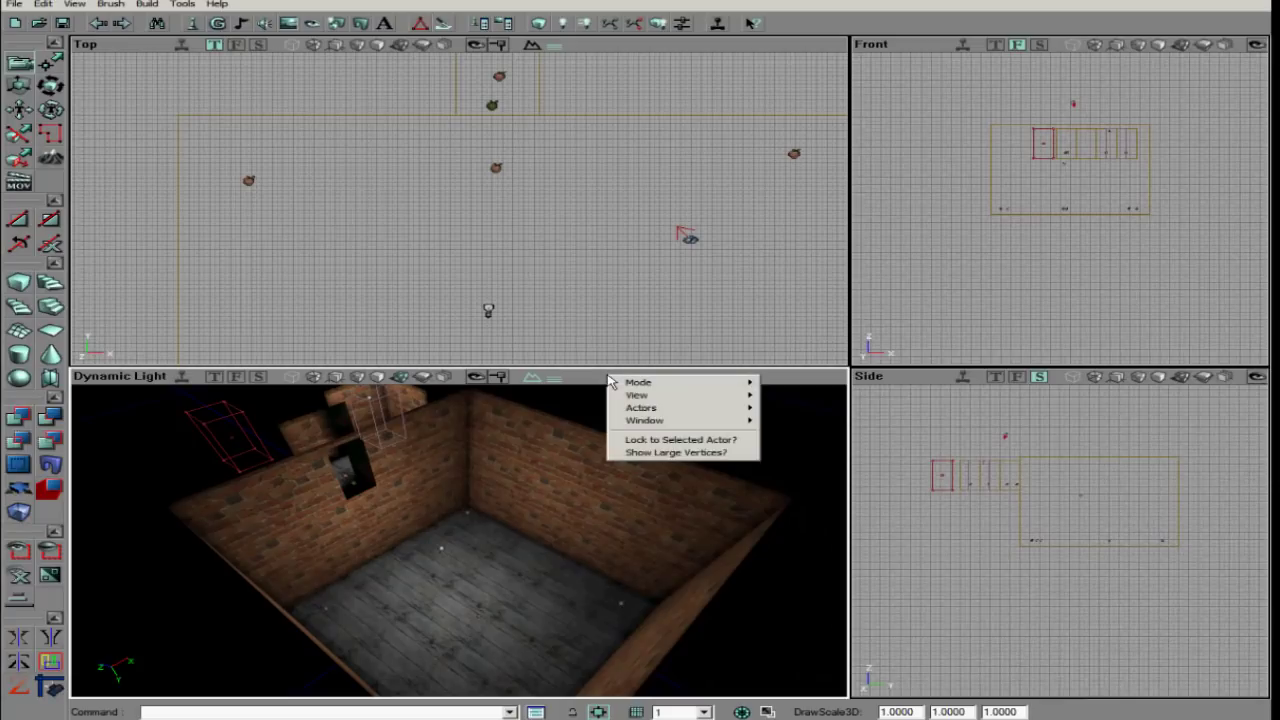
{"action": "mouse_move", "coordinate": [654, 400]}
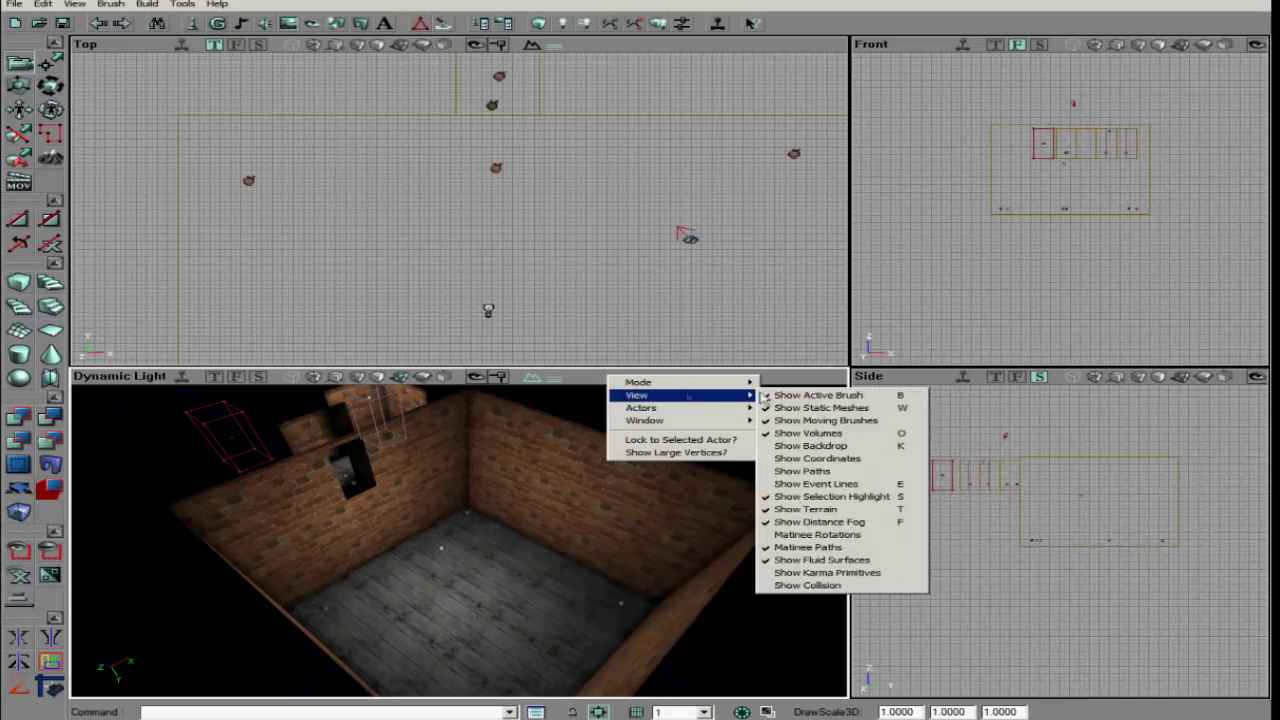
{"action": "left_click", "coordinate": [838, 475]}
{"action": "right_click_drag", "start_coordinate": [448, 503], "coordinate": [482, 497]}
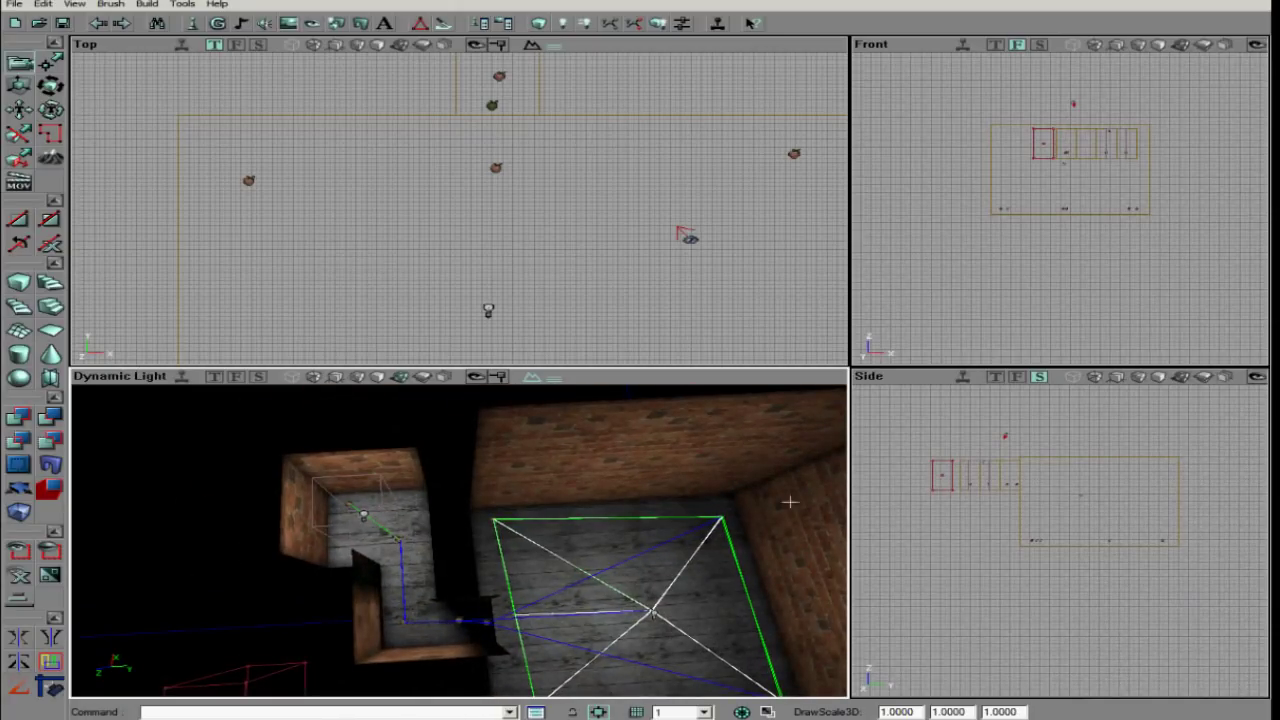
{"action": "right_click_drag", "start_coordinate": [679, 597], "coordinate": [660, 449]}
{"action": "right_click", "coordinate": [641, 381]}
{"action": "mouse_move", "coordinate": [706, 397]}
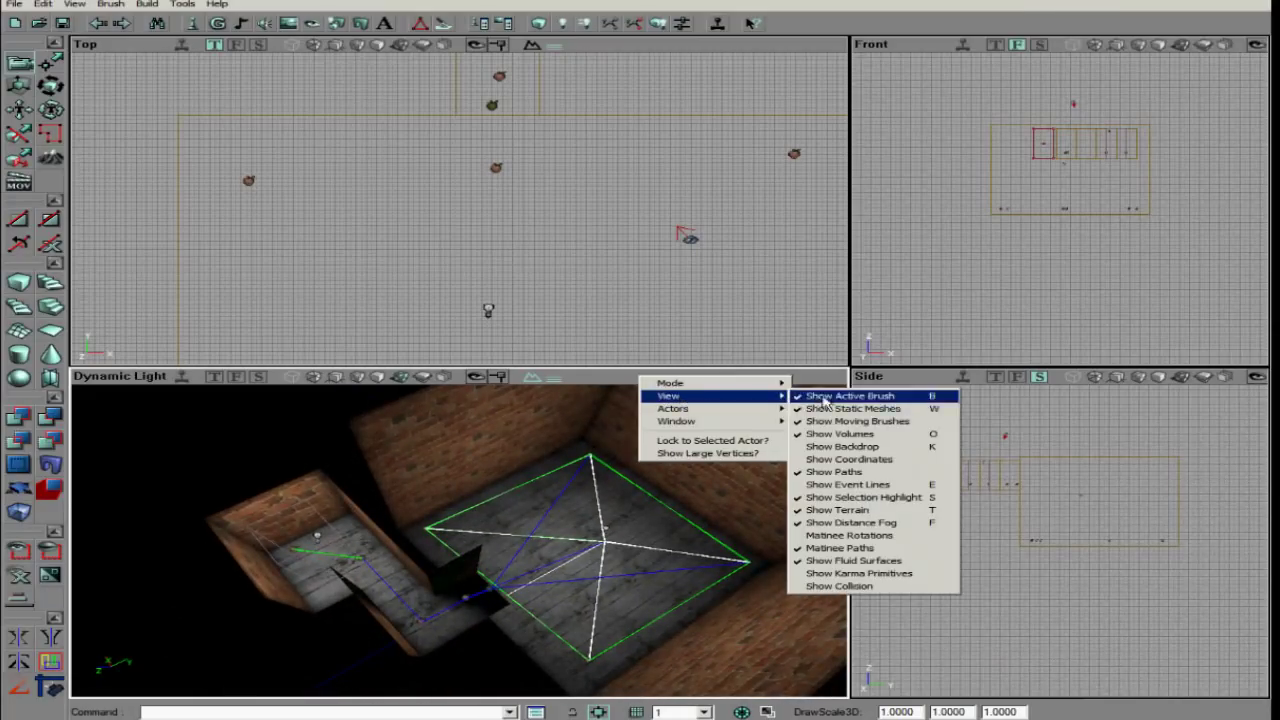
{"action": "left_click", "coordinate": [831, 474]}
Save the current map and open TraderExample.rom from the MappingGuide folder
{"action": "right_click_drag", "start_coordinate": [609, 517], "coordinate": [424, 569]}
{"action": "left_click_drag", "start_coordinate": [424, 569], "coordinate": [424, 612]}
{"action": "left_click", "coordinate": [62, 23]}
{"action": "left_click", "coordinate": [38, 23]}
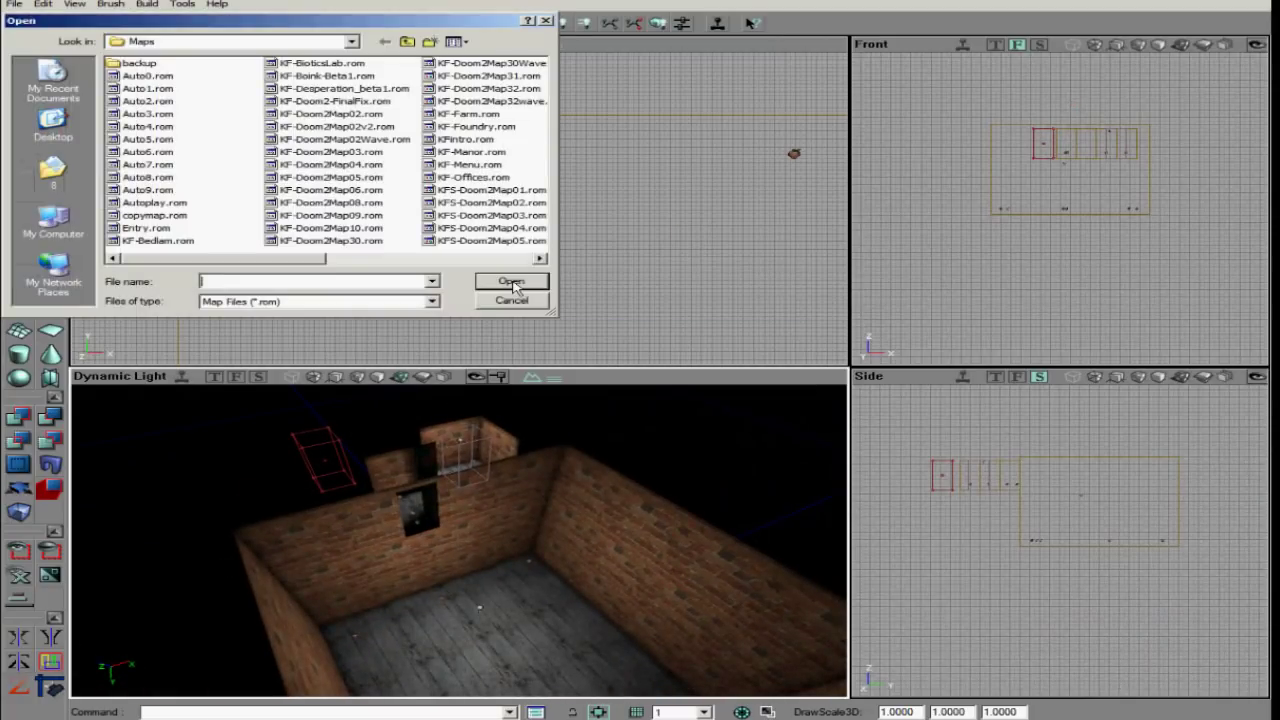
{"action": "left_click", "coordinate": [407, 42]}
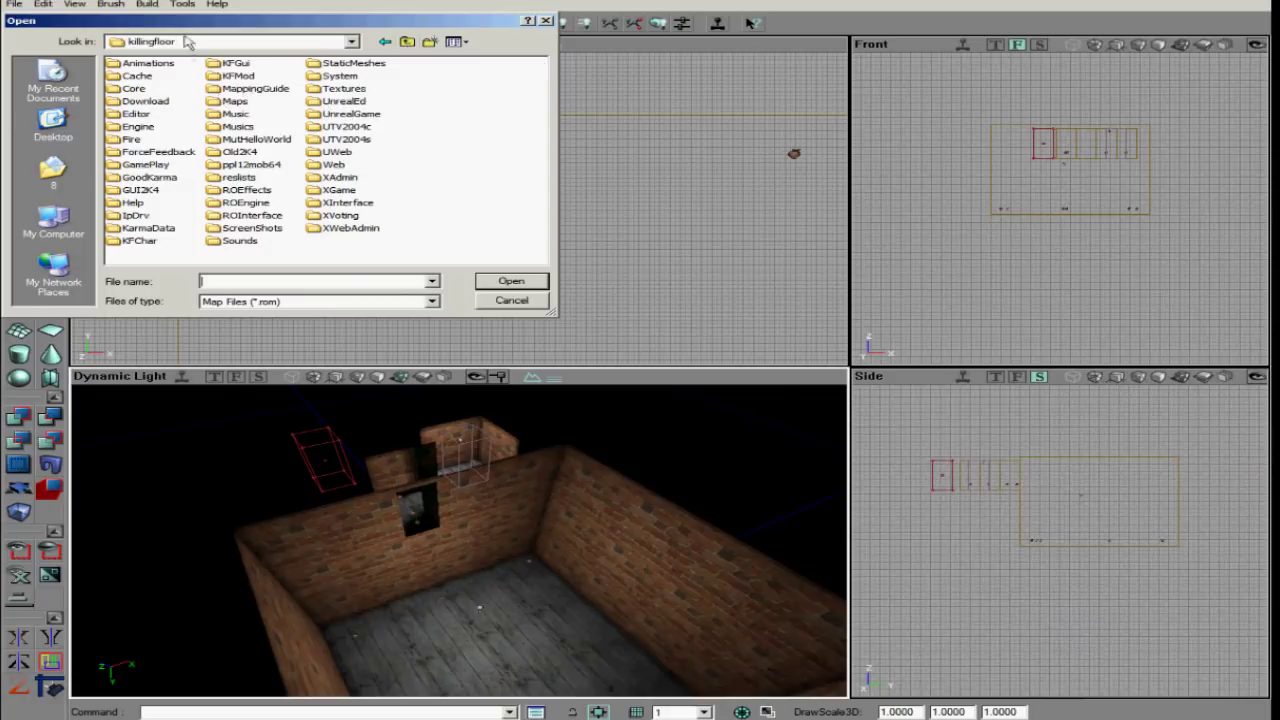
{"action": "double_click", "coordinate": [258, 90]}
{"action": "left_click", "coordinate": [170, 64]}
{"action": "double_click", "coordinate": [168, 63]}
Check what type of volume the small wireframe box in the trader room's corner is
{"action": "left_click_drag", "start_coordinate": [456, 410], "coordinate": [458, 541]}
{"action": "left_click_drag", "start_coordinate": [480, 230], "coordinate": [459, 209]}
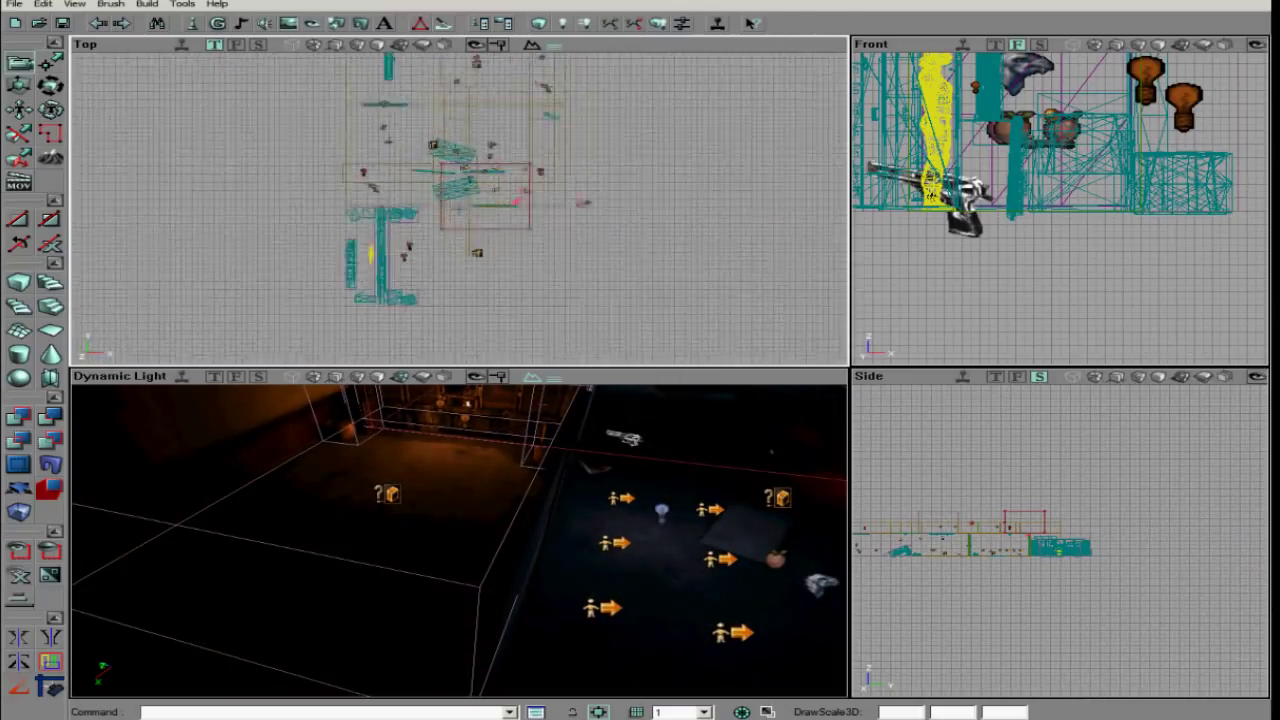
{"action": "scroll", "coordinate": [458, 210], "scroll_direction": "up", "scroll_amount": 4}
{"action": "left_click_drag", "start_coordinate": [460, 586], "coordinate": [457, 576]}
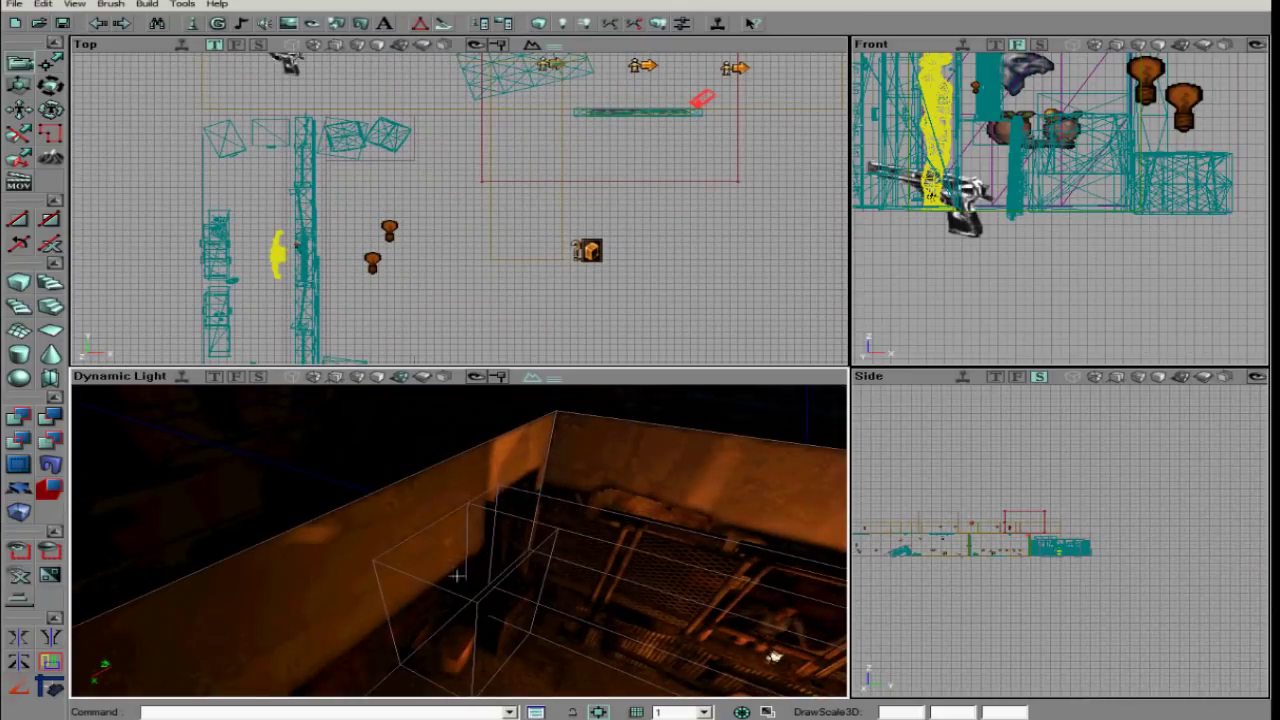
{"action": "left_click", "coordinate": [440, 586]}
{"action": "right_click", "coordinate": [440, 586]}
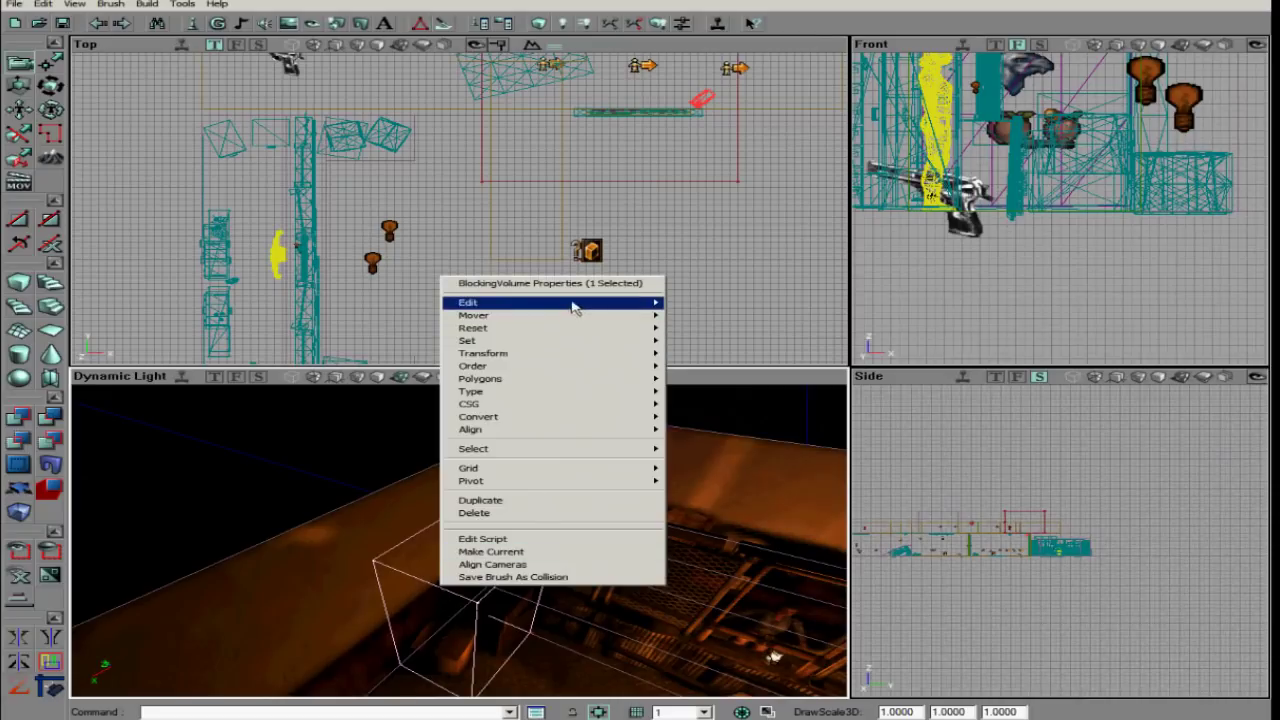
{"action": "left_click", "coordinate": [267, 615]}
Check the type of the wireframe volumes along the fence and at the room's other corner
{"action": "left_click_drag", "start_coordinate": [380, 596], "coordinate": [377, 580]}
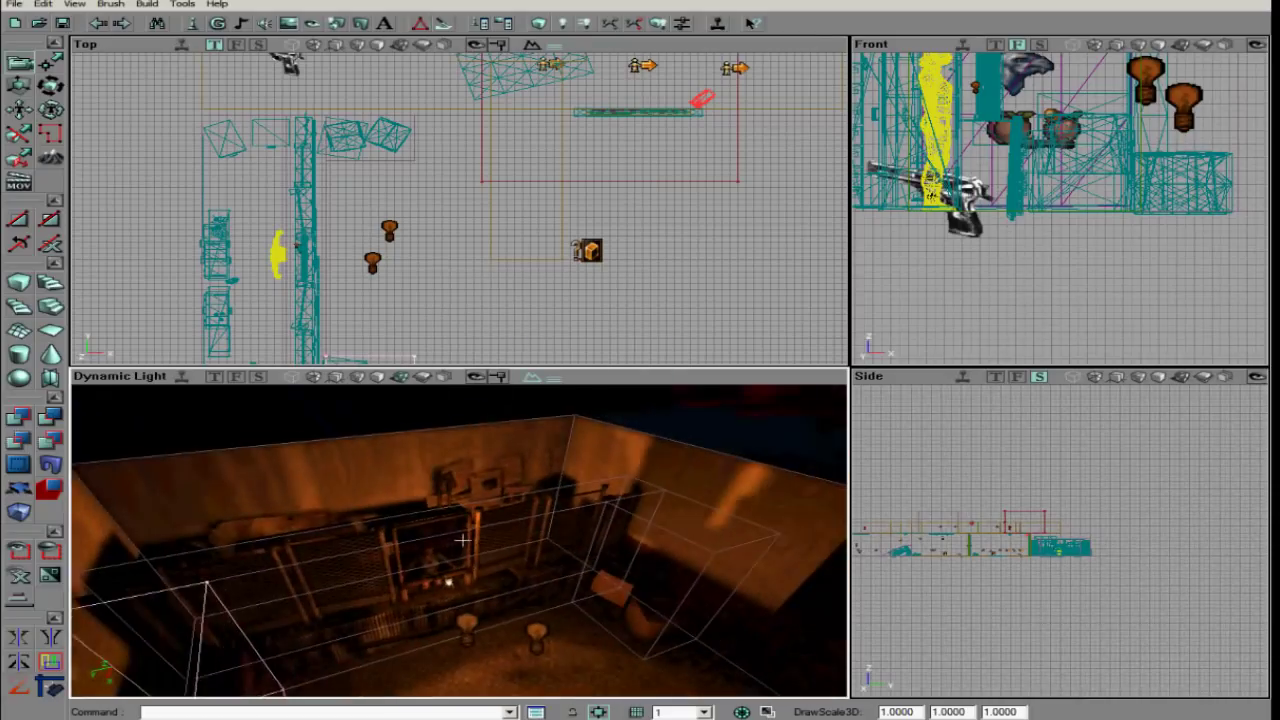
{"action": "left_click", "coordinate": [372, 528]}
{"action": "right_click", "coordinate": [372, 528]}
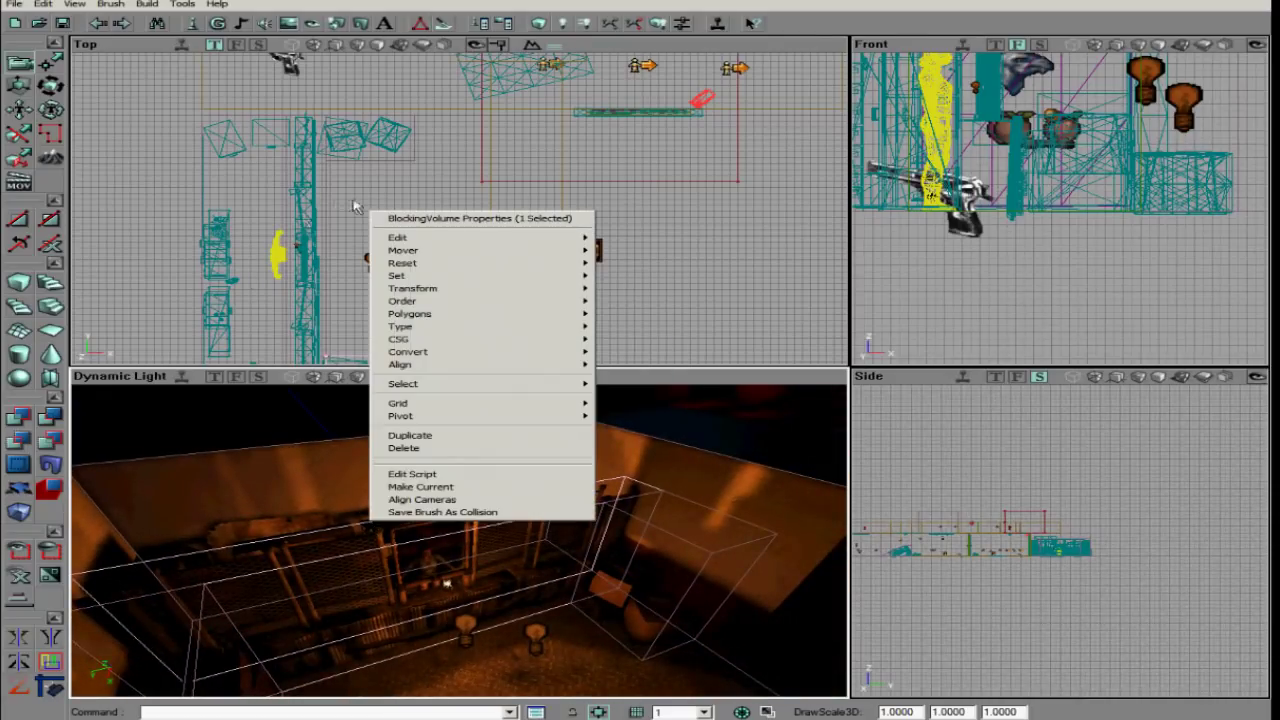
{"action": "left_click", "coordinate": [466, 628]}
{"action": "mouse_move", "coordinate": [466, 628]}
{"action": "right_mouse_down"}
{"action": "mouse_move", "coordinate": [460, 538]}
{"action": "mouse_move", "coordinate": [471, 603]}
{"action": "right_mouse_up"}
{"action": "left_click", "coordinate": [638, 452]}
{"action": "right_click", "coordinate": [638, 456]}
{"action": "left_click", "coordinate": [608, 484]}
{"action": "mouse_move", "coordinate": [606, 483]}
{"action": "right_mouse_down"}
{"action": "mouse_move", "coordinate": [459, 530]}
{"action": "mouse_move", "coordinate": [459, 519]}
{"action": "mouse_move", "coordinate": [458, 543]}
{"action": "right_mouse_up"}
Select the large volume enclosing the trader room and check that it is a ShopVolume
{"action": "left_click_drag", "start_coordinate": [458, 543], "coordinate": [270, 427]}
{"action": "left_click", "coordinate": [309, 457]}
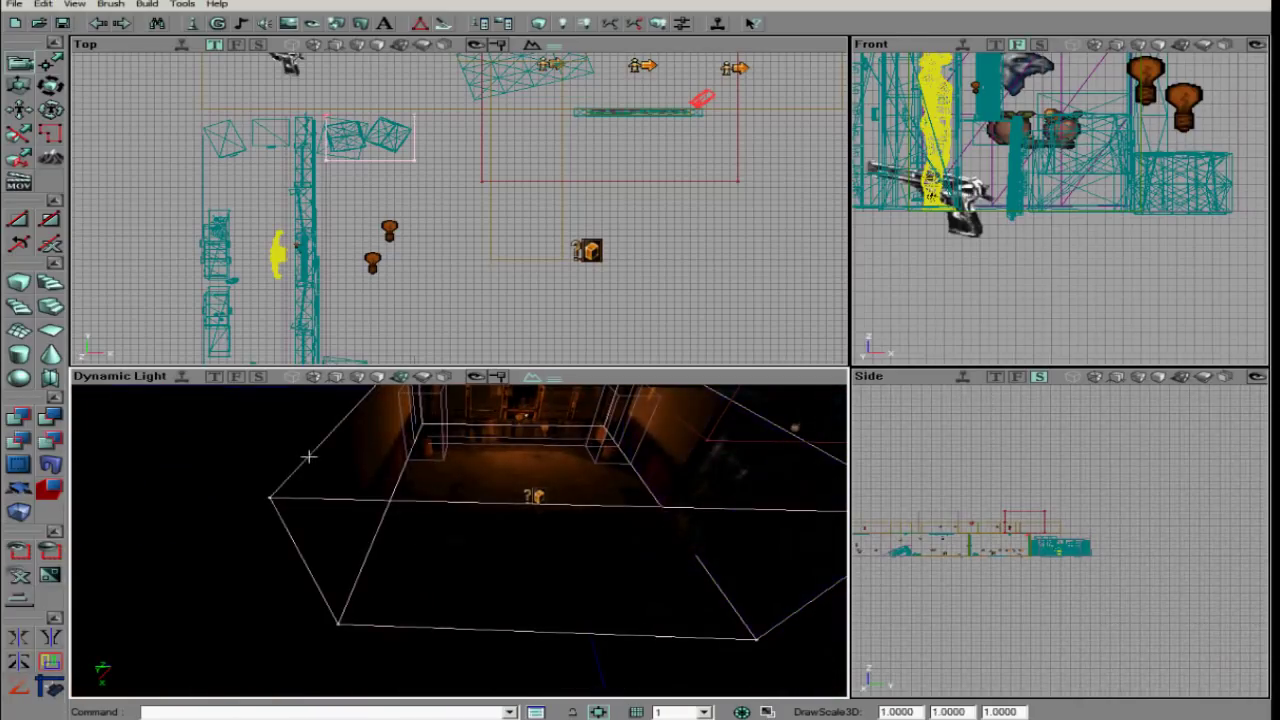
{"action": "right_click", "coordinate": [309, 457]}
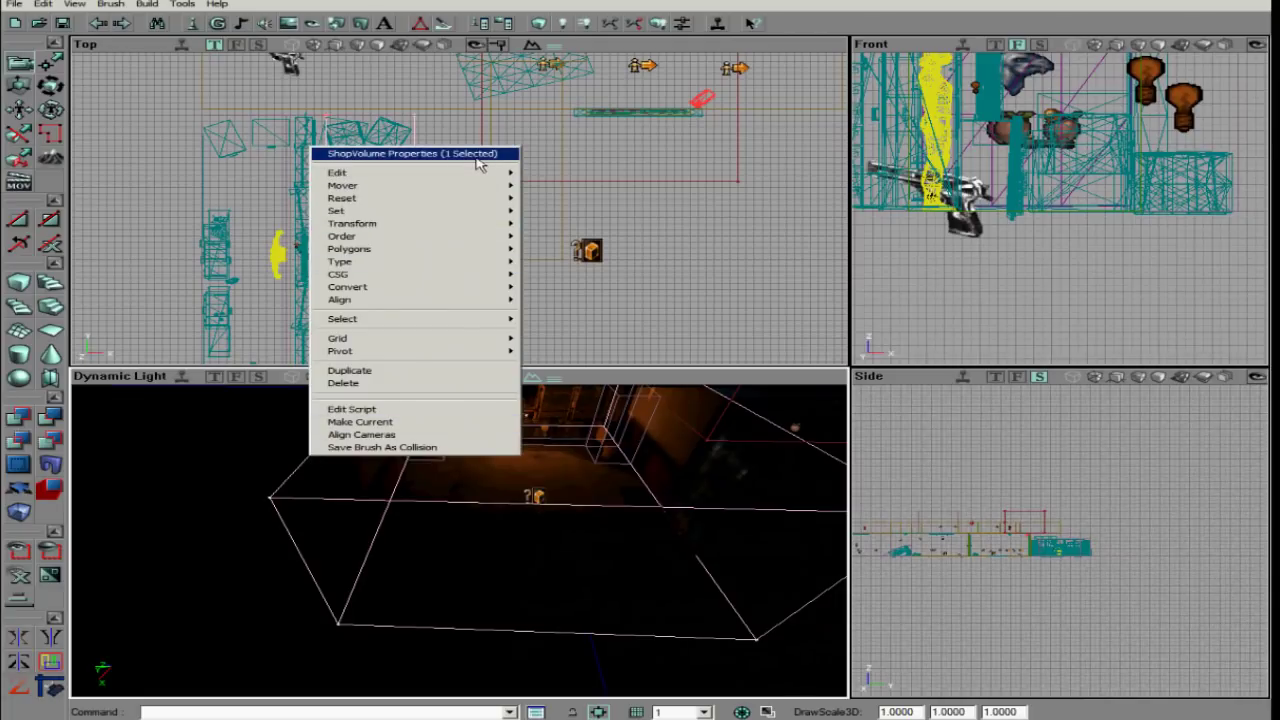
{"action": "left_click", "coordinate": [457, 540]}
{"action": "left_click", "coordinate": [460, 502]}
{"action": "mouse_move", "coordinate": [458, 540]}
{"action": "right_mouse_down"}
{"action": "mouse_move", "coordinate": [603, 594]}
{"action": "mouse_move", "coordinate": [449, 526]}
{"action": "mouse_move", "coordinate": [423, 545]}
{"action": "mouse_move", "coordinate": [451, 540]}
{"action": "right_mouse_up"}
Add the trader room's door mover to the selection and examine its placement in the door frame from above
{"action": "left_click_drag", "start_coordinate": [451, 540], "coordinate": [360, 503]}
{"action": "left_click", "coordinate": [442, 492]}
{"action": "mouse_move", "coordinate": [442, 492]}
{"action": "left_mouse_down"}
{"action": "mouse_move", "coordinate": [446, 522]}
{"action": "mouse_move", "coordinate": [449, 494]}
{"action": "left_mouse_up"}
{"action": "left_click_drag", "start_coordinate": [450, 220], "coordinate": [428, 236]}
{"action": "scroll", "coordinate": [450, 220], "scroll_direction": "down", "scroll_amount": 3}
{"action": "scroll", "coordinate": [458, 208], "scroll_direction": "up", "scroll_amount": 10}
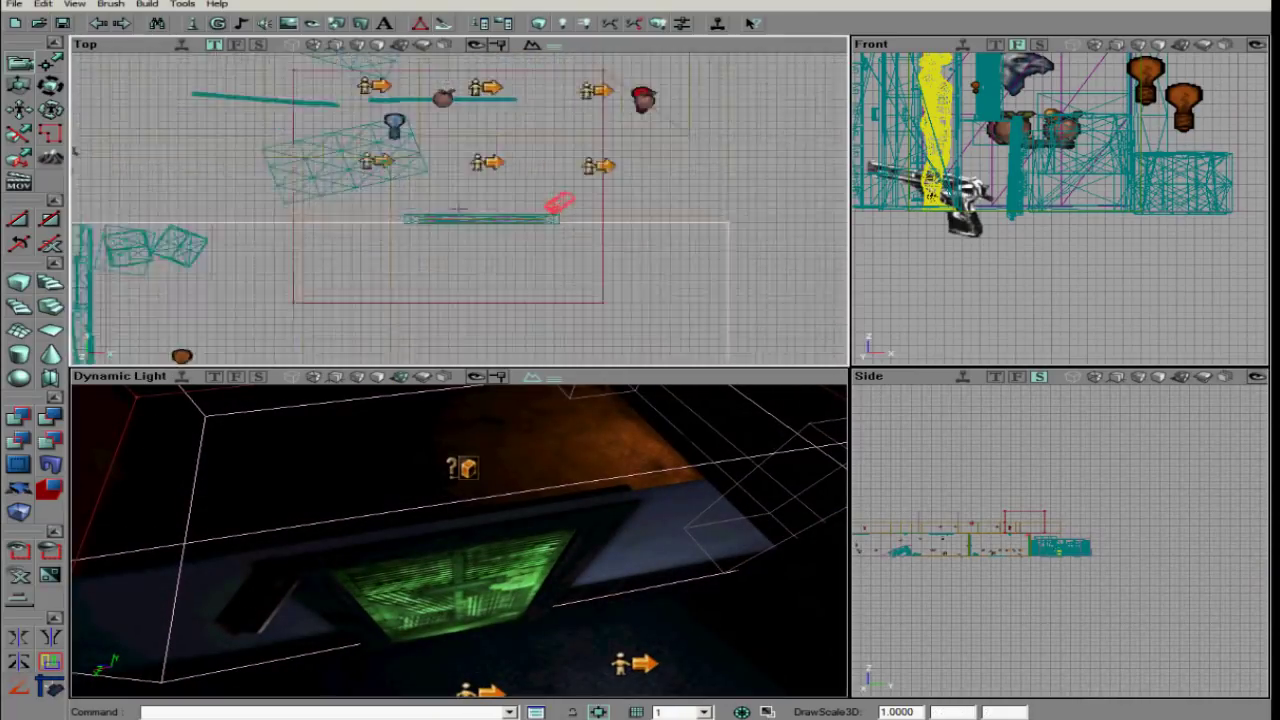
{"action": "scroll", "coordinate": [458, 207], "scroll_direction": "down", "scroll_amount": 2}
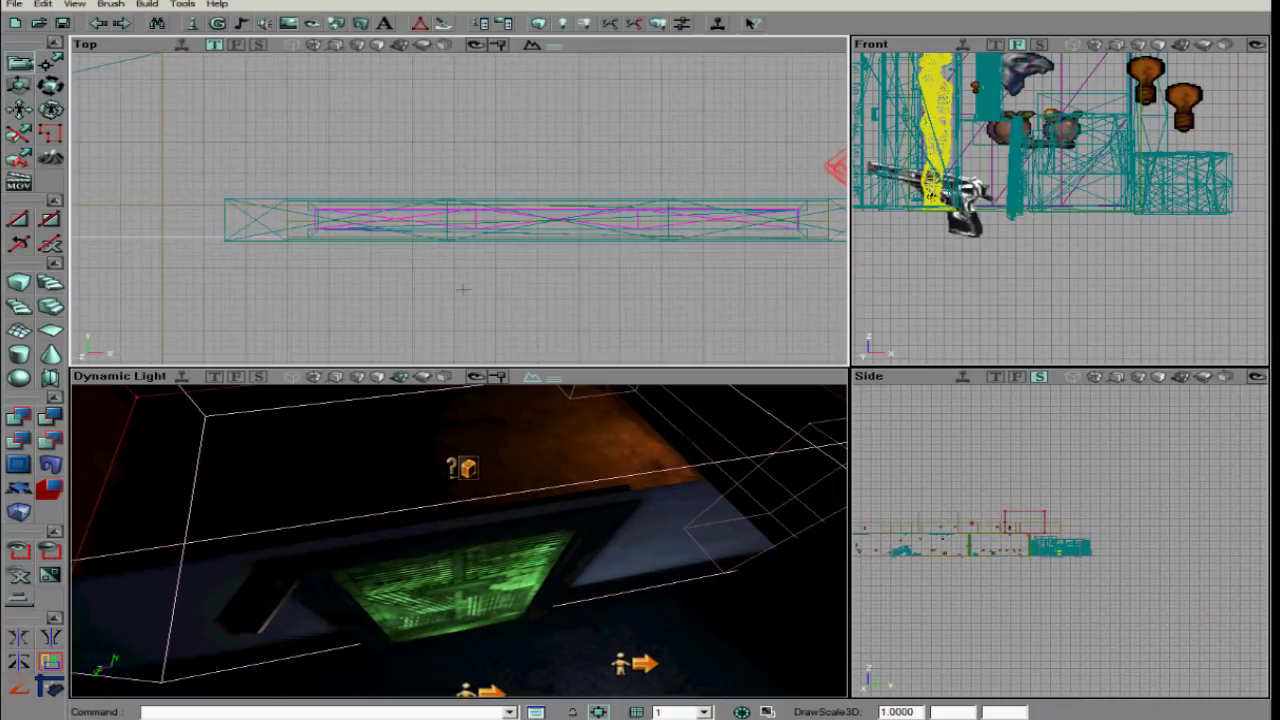
Add the trader character standing behind the fence to the selection
{"action": "mouse_move", "coordinate": [513, 506]}
{"action": "left_mouse_down"}
{"action": "mouse_move", "coordinate": [454, 517]}
{"action": "mouse_move", "coordinate": [466, 543]}
{"action": "mouse_move", "coordinate": [426, 509]}
{"action": "mouse_move", "coordinate": [460, 541]}
{"action": "mouse_move", "coordinate": [457, 529]}
{"action": "mouse_move", "coordinate": [460, 540]}
{"action": "mouse_move", "coordinate": [501, 514]}
{"action": "left_mouse_up"}
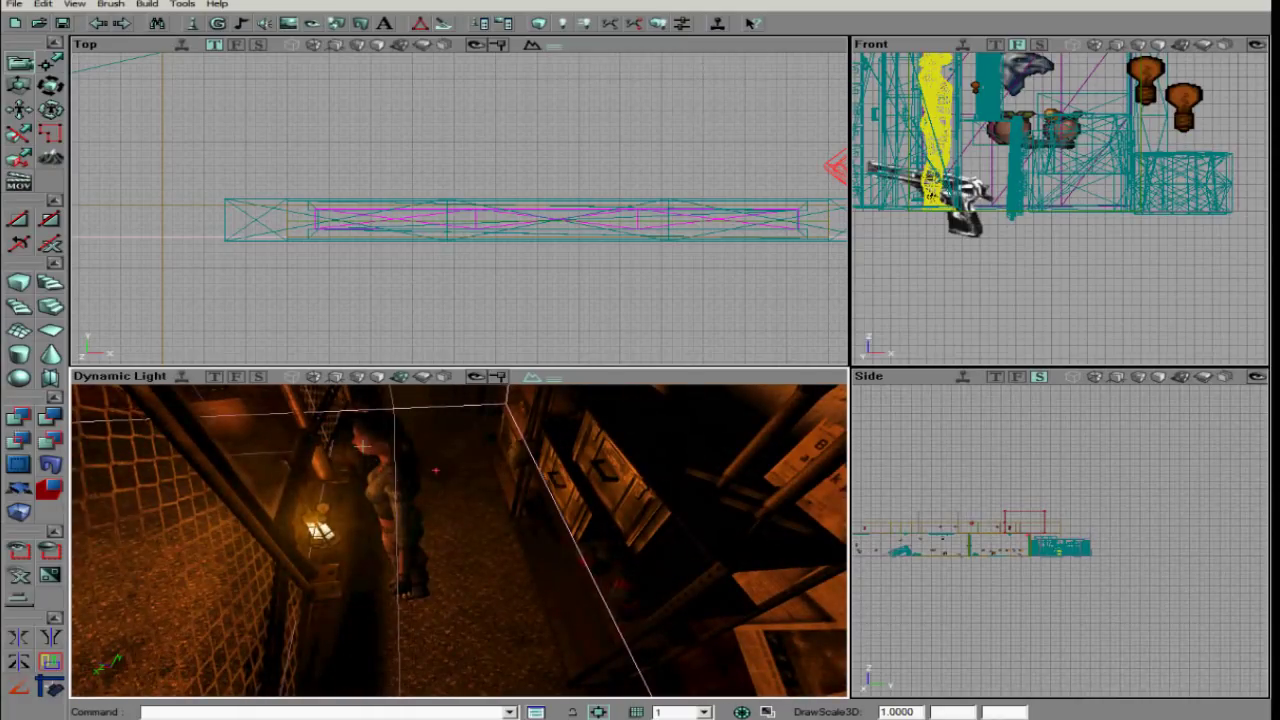
{"action": "left_click_drag", "start_coordinate": [419, 441], "coordinate": [457, 540]}
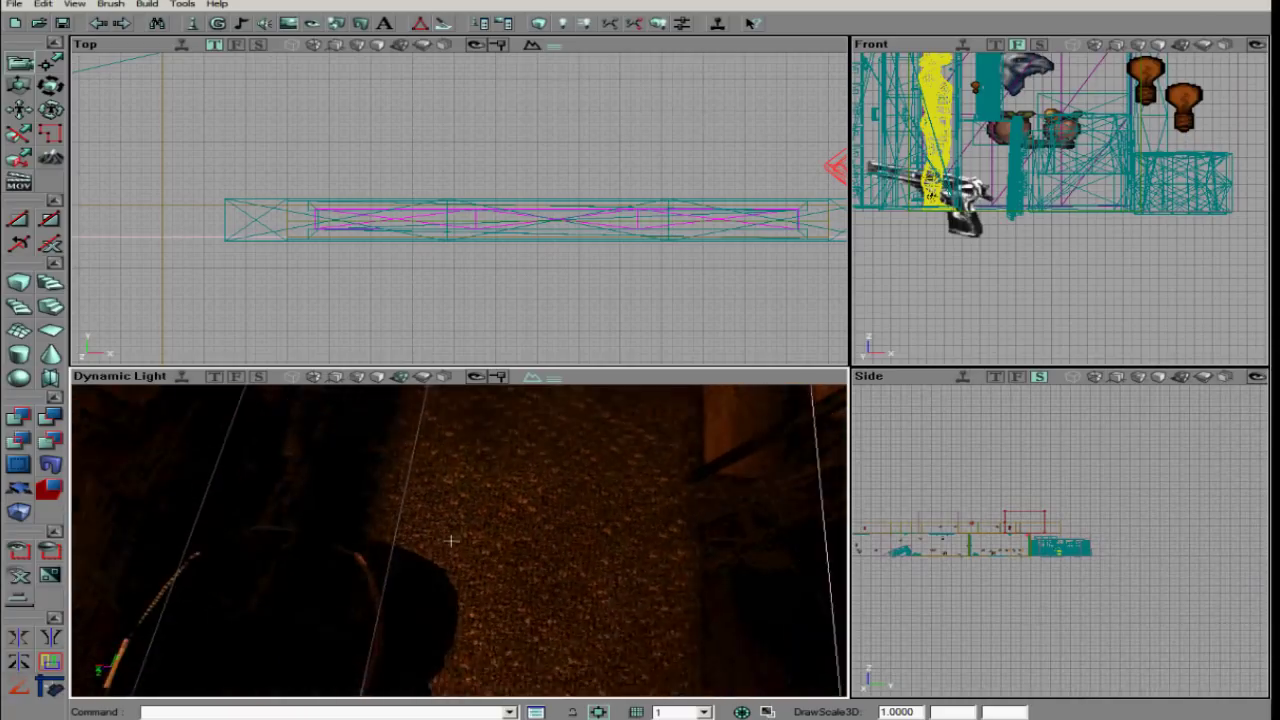
{"action": "left_click", "coordinate": [321, 573]}
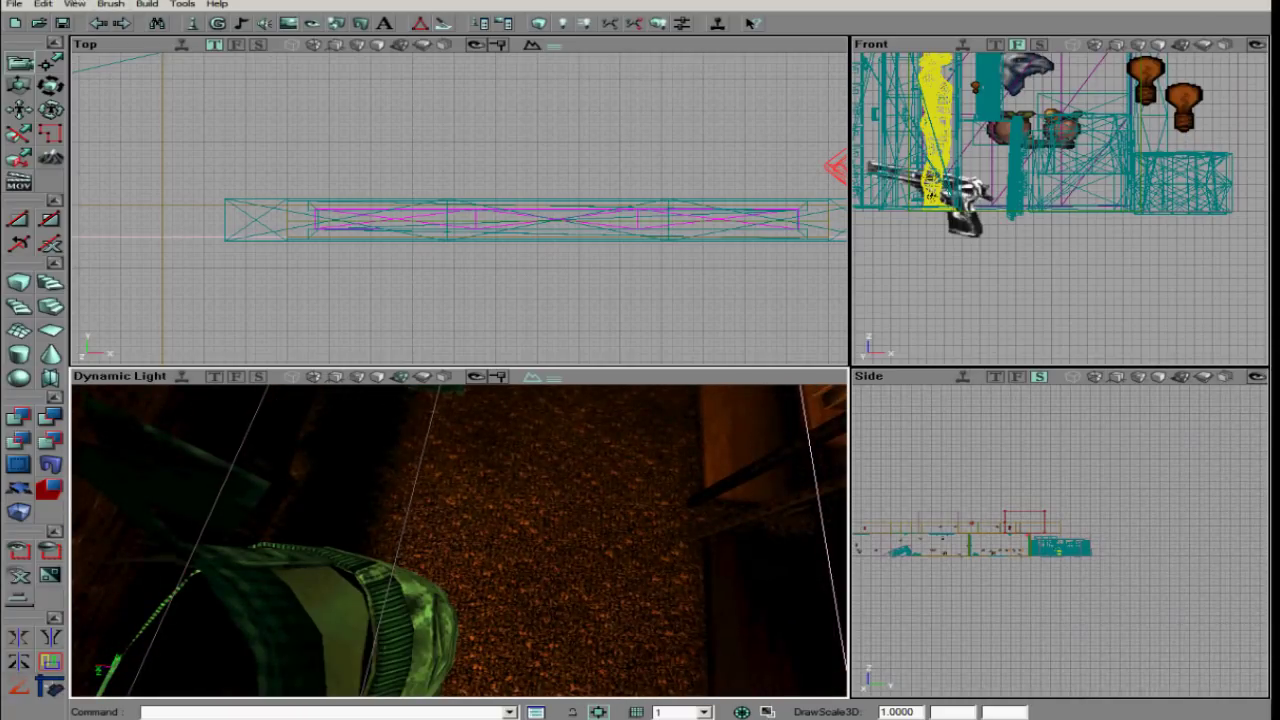
Open copymap.rom from the killingfloor Maps folder
{"action": "left_click", "coordinate": [40, 23]}
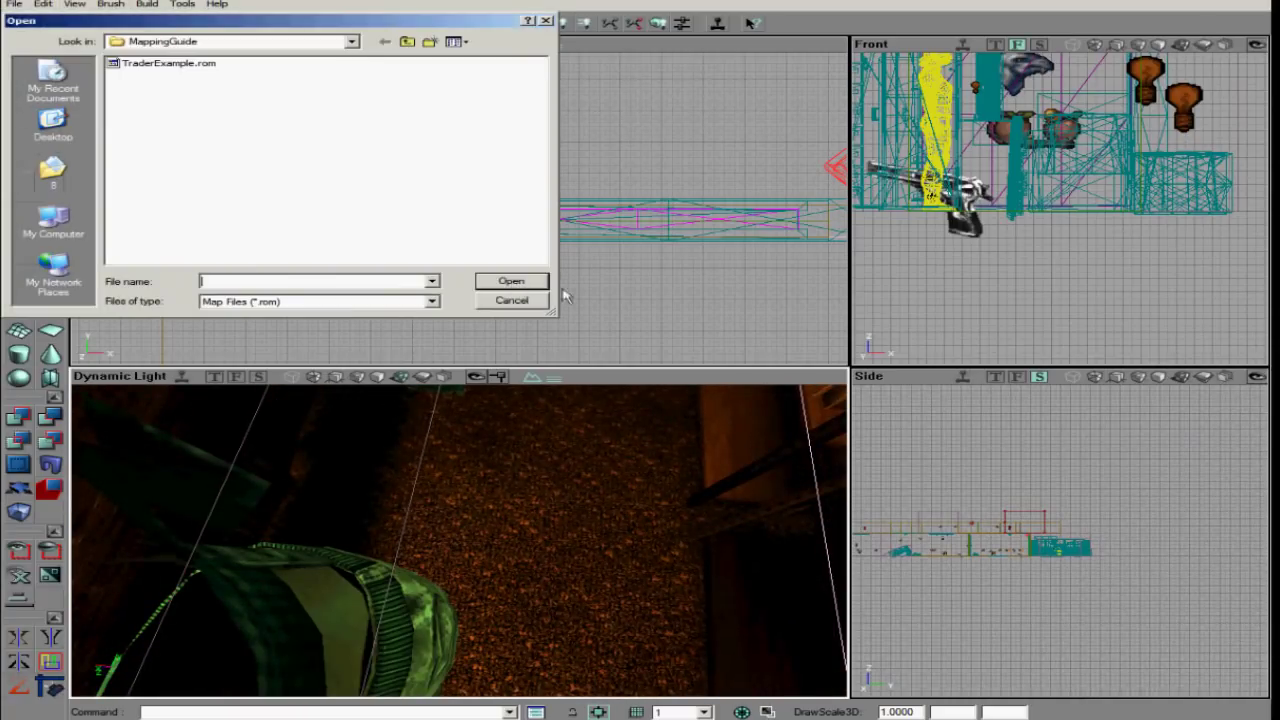
{"action": "left_click", "coordinate": [408, 44]}
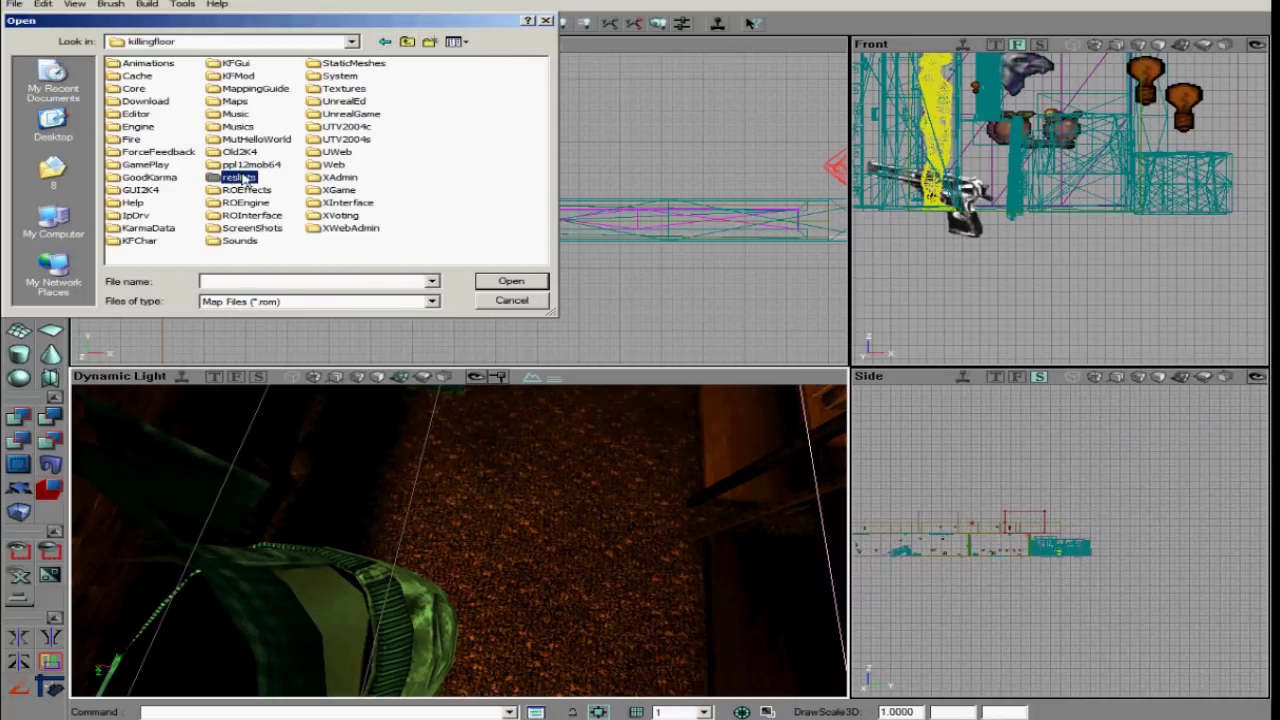
{"action": "key", "text": "m"}
{"action": "double_click", "coordinate": [242, 103]}
{"action": "left_click", "coordinate": [326, 166]}
{"action": "key", "text": "c"}
{"action": "double_click", "coordinate": [172, 216]}
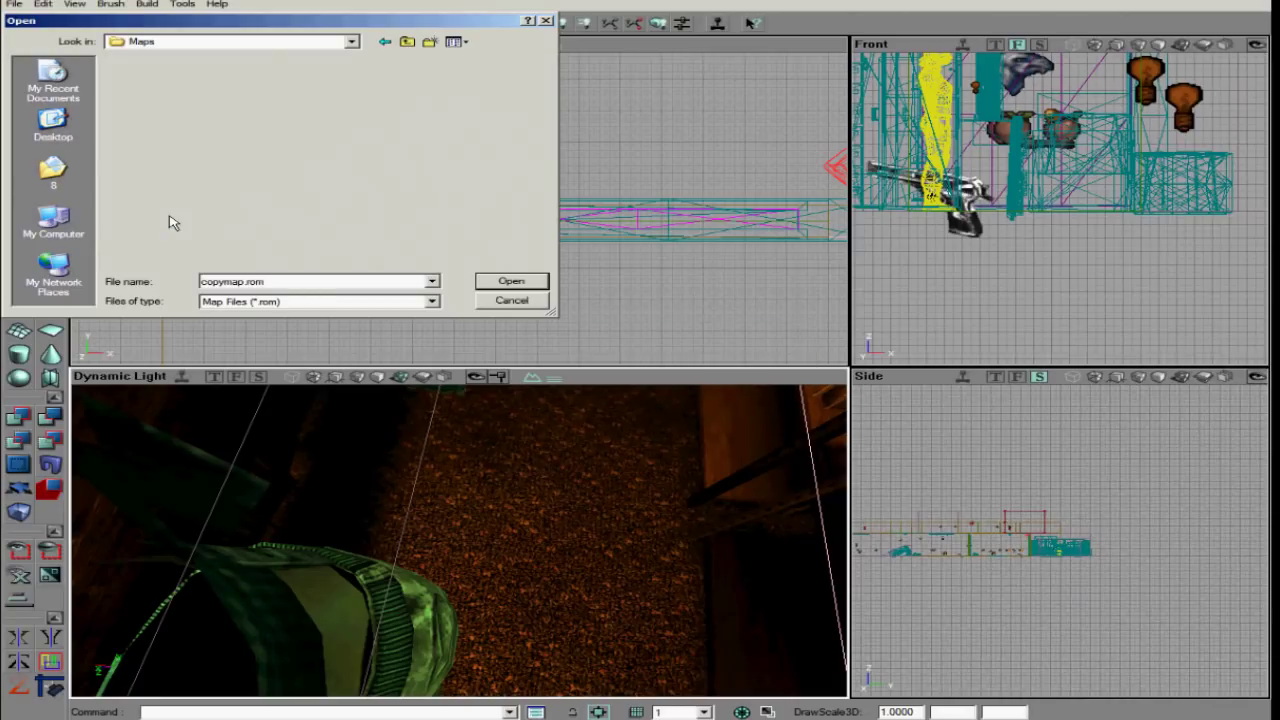
Paste the copied shop volume, door mover and trader character into the map
{"action": "left_click_drag", "start_coordinate": [458, 541], "coordinate": [458, 610]}
{"action": "right_click", "coordinate": [381, 213]}
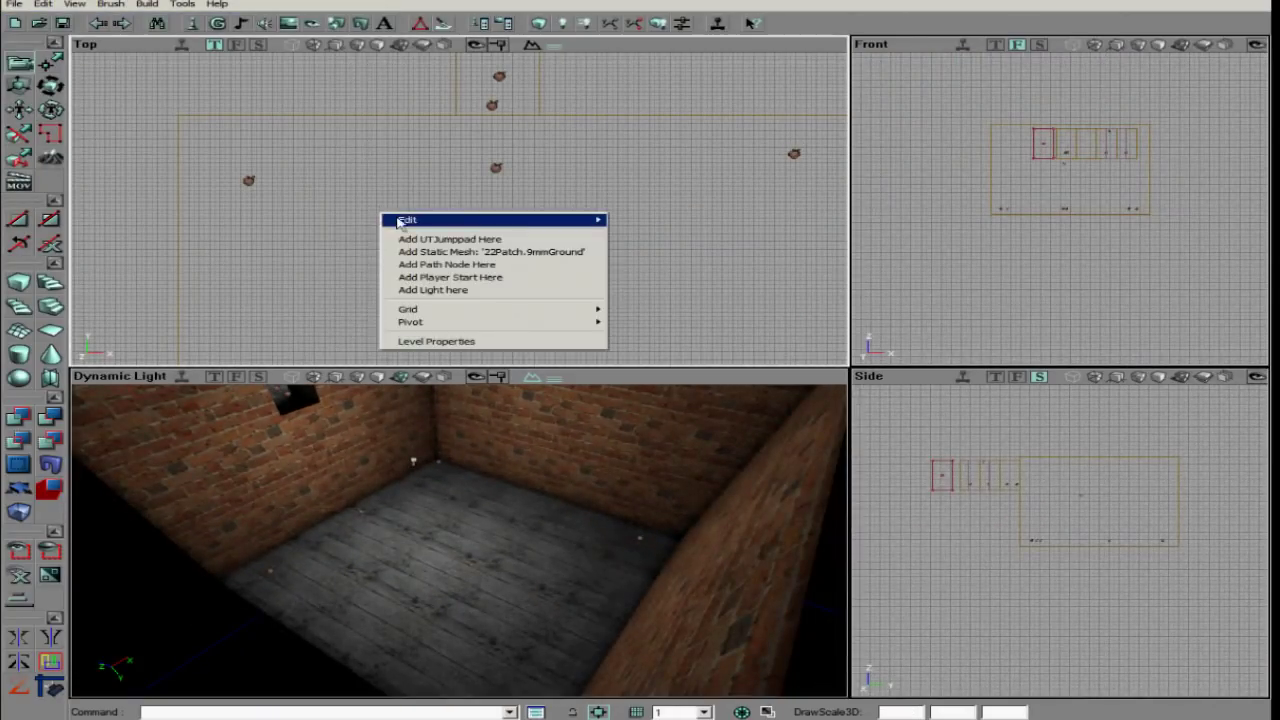
{"action": "left_click", "coordinate": [43, 4]}
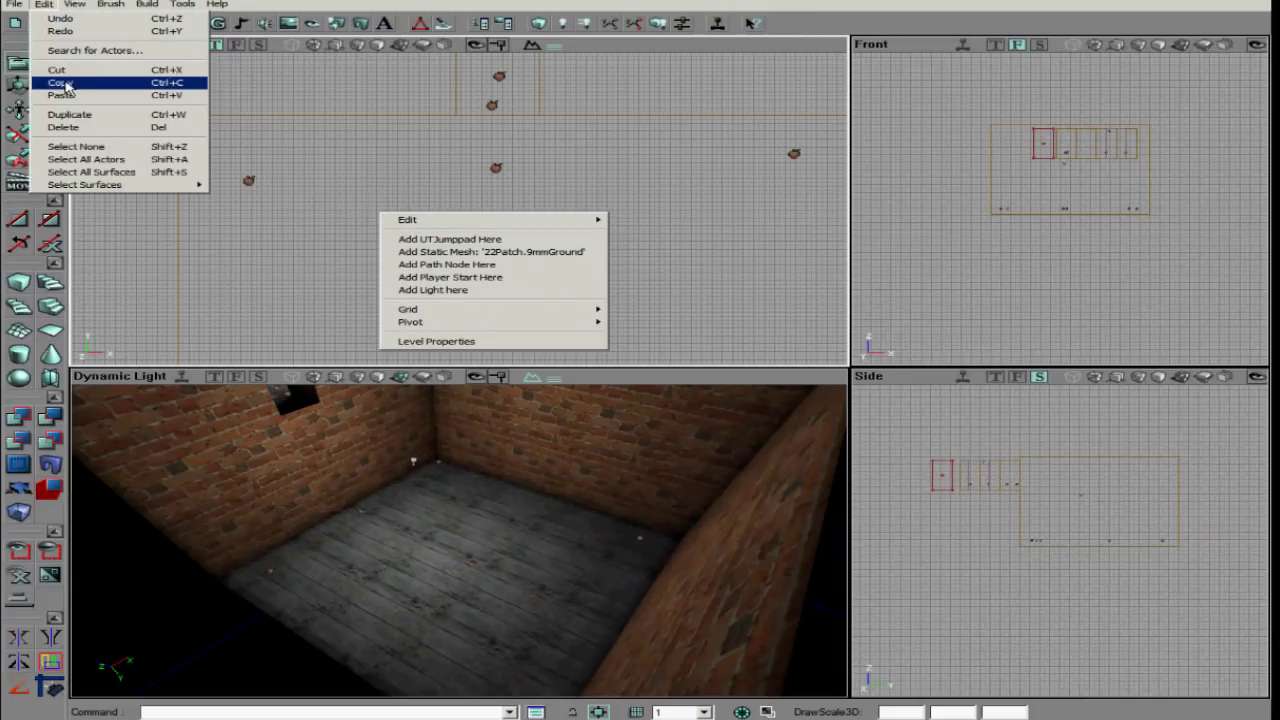
{"action": "left_click", "coordinate": [60, 97]}
Move the pasted trader actors so the shop volume sits flush outside the large room's wall, aligned with the room's corner
{"action": "mouse_move", "coordinate": [462, 541]}
{"action": "left_mouse_down"}
{"action": "mouse_move", "coordinate": [495, 525]}
{"action": "mouse_move", "coordinate": [515, 460]}
{"action": "mouse_move", "coordinate": [462, 541]}
{"action": "left_mouse_up"}
{"action": "mouse_move", "coordinate": [490, 245]}
{"action": "left_mouse_down"}
{"action": "mouse_move", "coordinate": [490, 202]}
{"action": "mouse_move", "coordinate": [361, 336]}
{"action": "mouse_move", "coordinate": [332, 345]}
{"action": "left_mouse_up"}
{"action": "left_click_drag", "start_coordinate": [460, 320], "coordinate": [451, 145]}
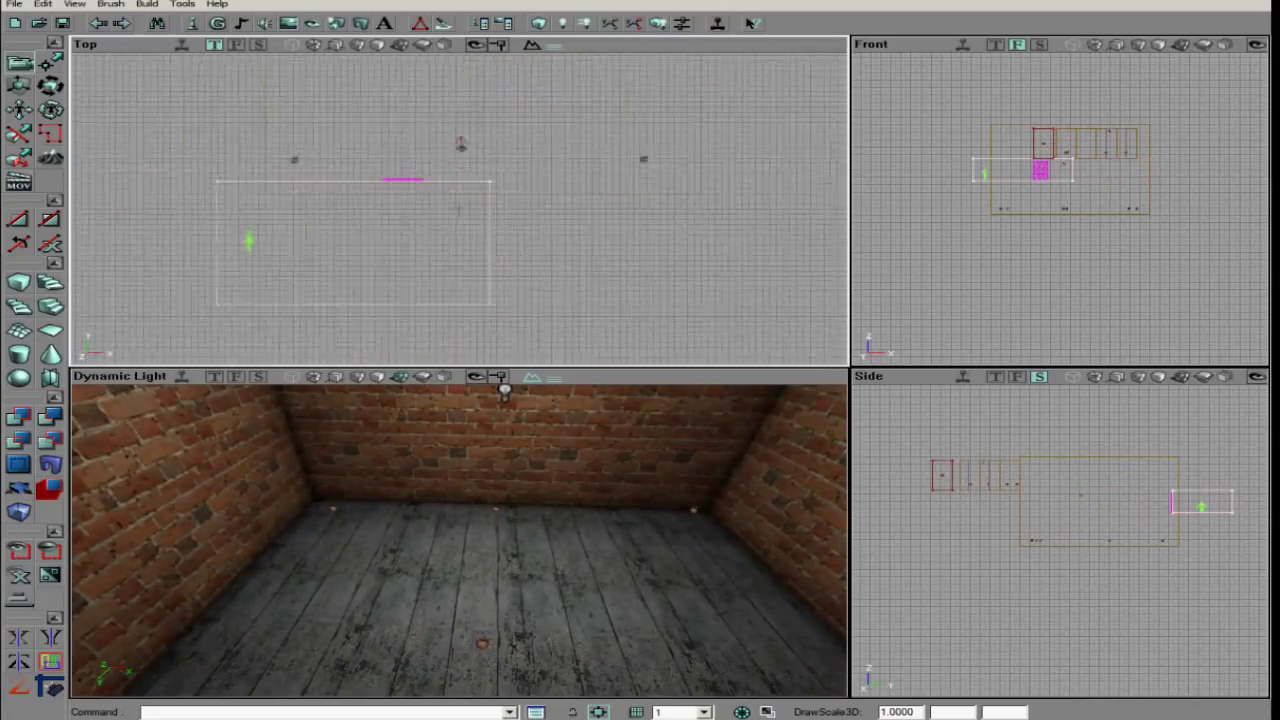
{"action": "scroll", "coordinate": [460, 208], "scroll_direction": "up", "scroll_amount": 3}
{"action": "mouse_move", "coordinate": [344, 151]}
{"action": "left_mouse_down", "text": "ctrl"}
{"action": "mouse_move", "coordinate": [358, 197]}
{"action": "mouse_move", "coordinate": [444, 182]}
{"action": "mouse_move", "coordinate": [488, 207]}
{"action": "mouse_move", "coordinate": [470, 209]}
{"action": "mouse_move", "coordinate": [848, 208]}
{"action": "left_mouse_up", "text": "ctrl"}
{"action": "scroll", "coordinate": [460, 208], "scroll_direction": "up", "scroll_amount": 3}
{"action": "left_click_drag", "start_coordinate": [490, 201], "coordinate": [457, 208], "text": "ctrl"}
{"action": "scroll", "coordinate": [457, 208], "scroll_direction": "down", "scroll_amount": 3}
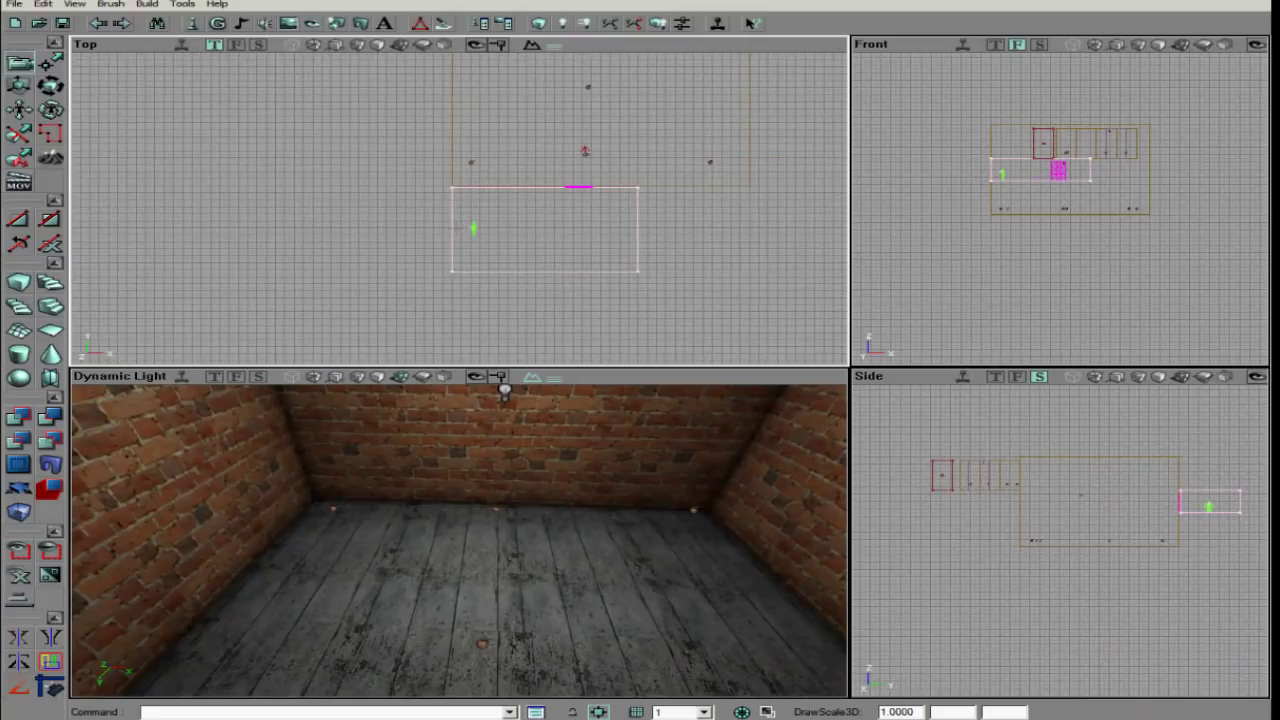
Build a cube brush with height 256, width 4 and breadth 256 for the trader doorway
{"action": "left_click_drag", "start_coordinate": [383, 509], "coordinate": [439, 526]}
{"action": "scroll", "coordinate": [594, 171], "scroll_direction": "up", "scroll_amount": 5}
{"action": "left_click_drag", "start_coordinate": [594, 171], "coordinate": [120, 250]}
{"action": "scroll", "coordinate": [79, 118], "scroll_direction": "up", "scroll_amount": 3}
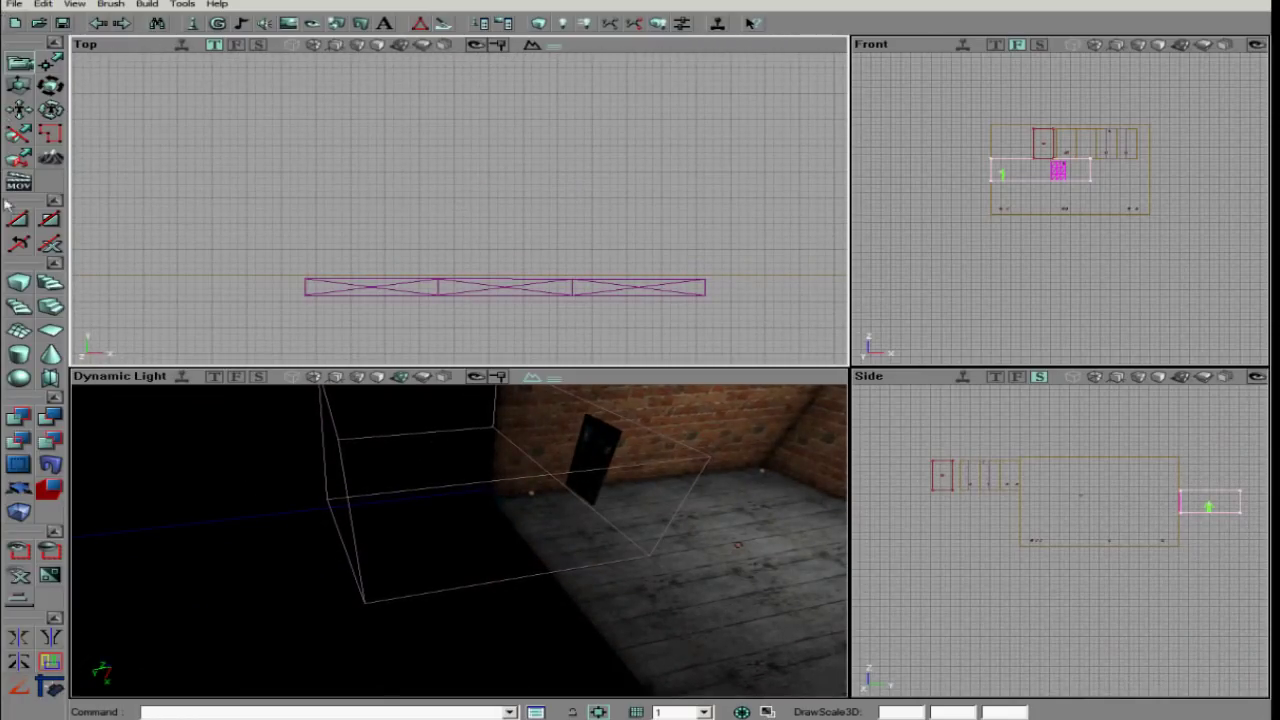
{"action": "right_click", "coordinate": [24, 292]}
{"action": "left_click", "coordinate": [232, 343]}
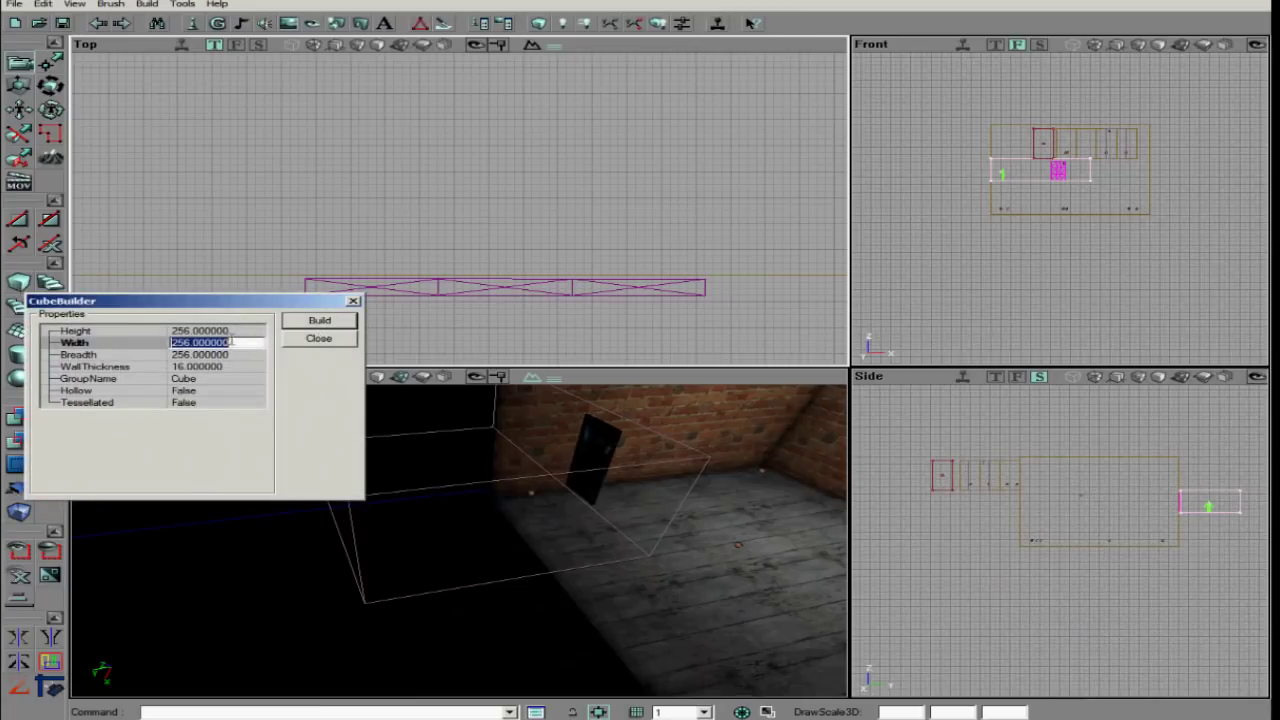
{"action": "left_click", "coordinate": [331, 323]}
Move the thin builder brush onto the large room's wall beside the door mover and close the cube settings
{"action": "scroll", "coordinate": [459, 205], "scroll_direction": "down", "scroll_amount": 10}
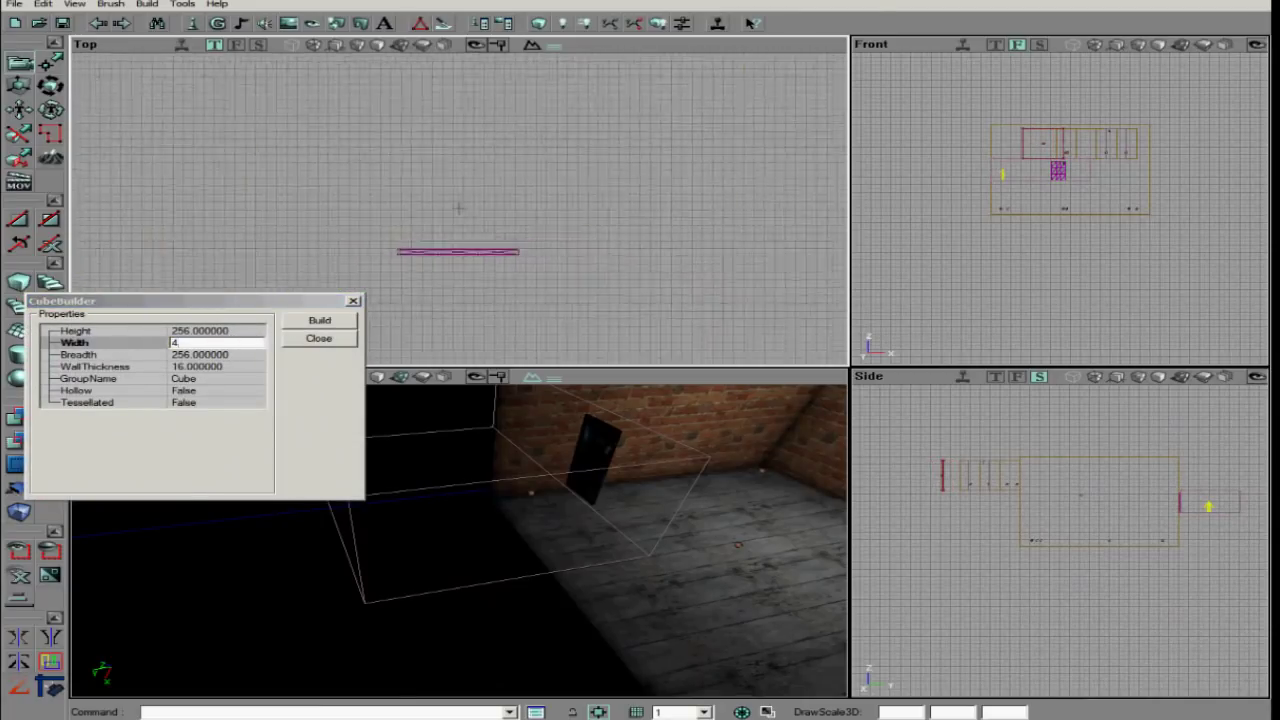
{"action": "mouse_move", "coordinate": [459, 205]}
{"action": "left_mouse_down"}
{"action": "mouse_move", "coordinate": [438, 262]}
{"action": "mouse_move", "coordinate": [535, 40]}
{"action": "left_mouse_up"}
{"action": "scroll", "coordinate": [459, 209], "scroll_direction": "up", "scroll_amount": 6}
{"action": "left_click_drag", "start_coordinate": [459, 210], "coordinate": [448, 325]}
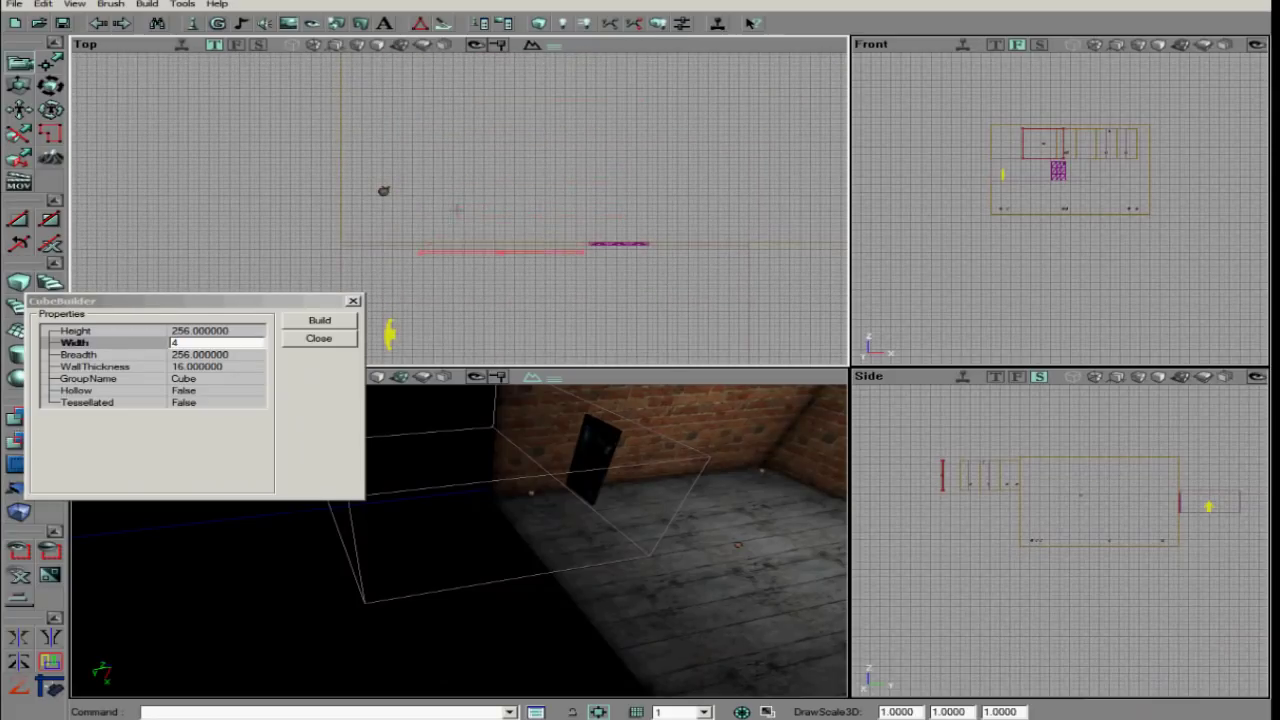
{"action": "scroll", "coordinate": [459, 208], "scroll_direction": "up", "scroll_amount": 4}
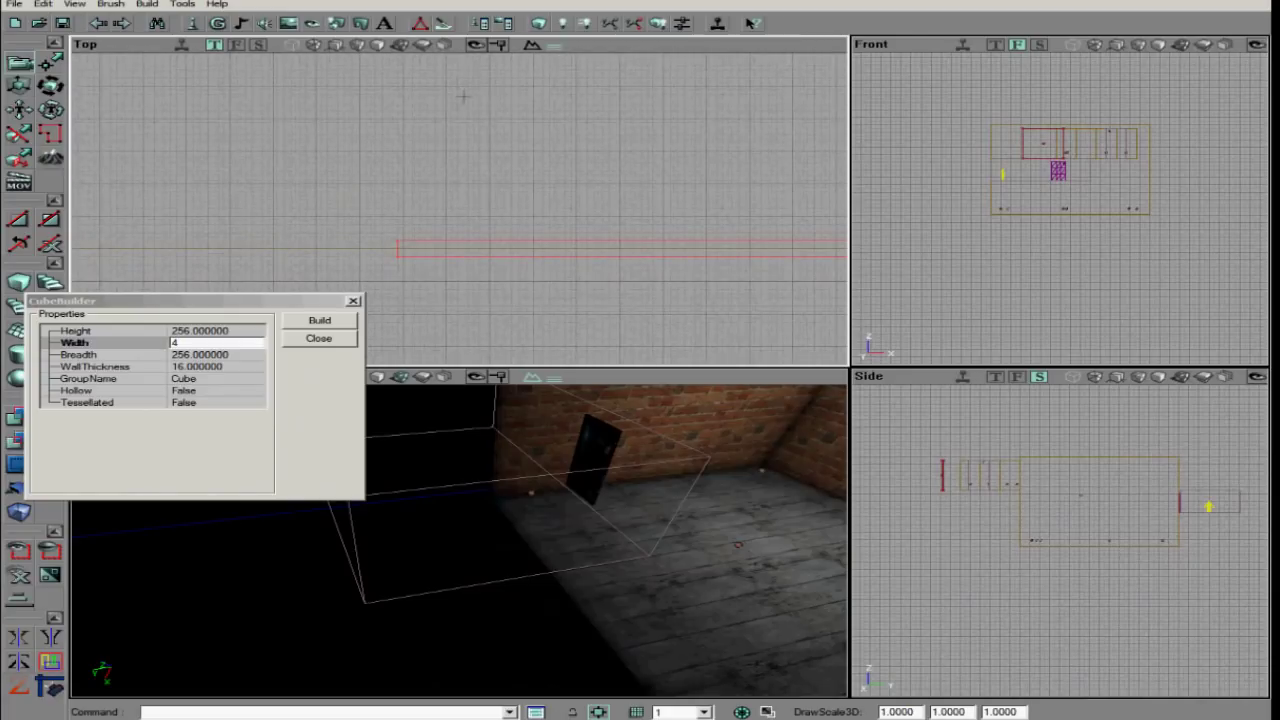
{"action": "left_click", "coordinate": [354, 302]}
Look through the textures in the Editor package and close the texture browser
{"action": "left_click", "coordinate": [289, 23]}
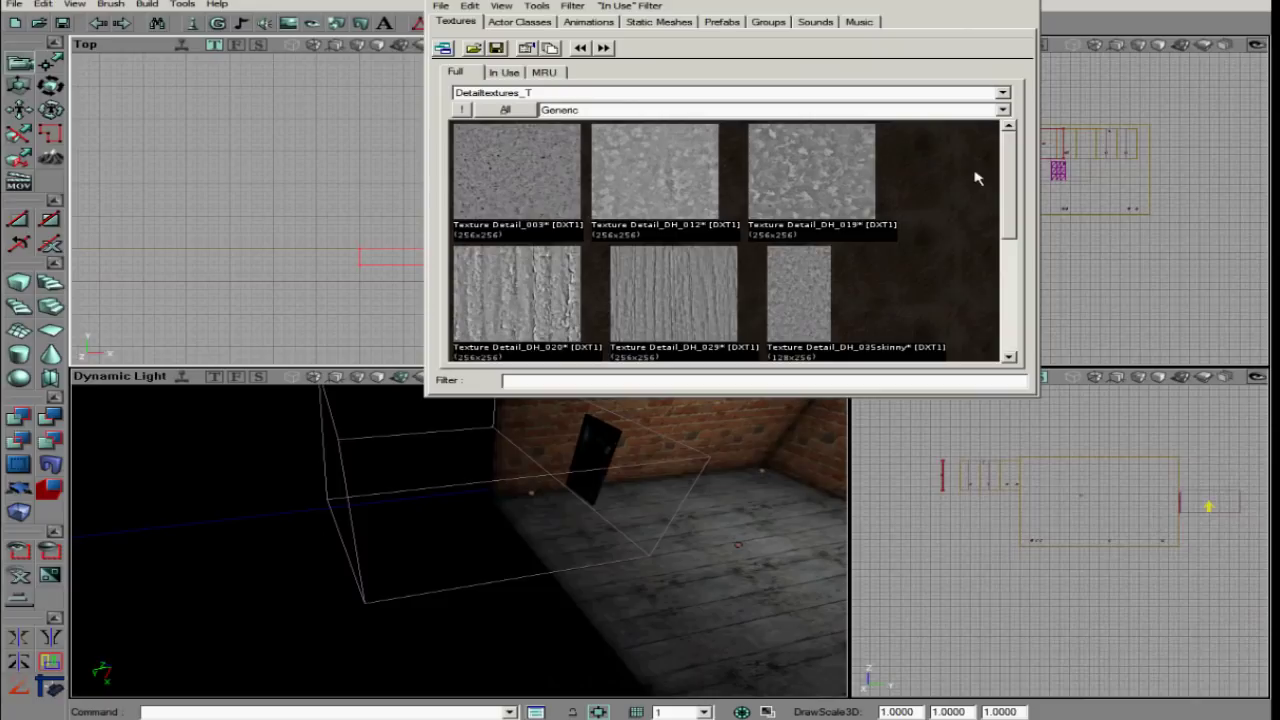
{"action": "left_click", "coordinate": [946, 94]}
{"action": "scroll", "coordinate": [722, 140], "scroll_direction": "up", "scroll_amount": 2}
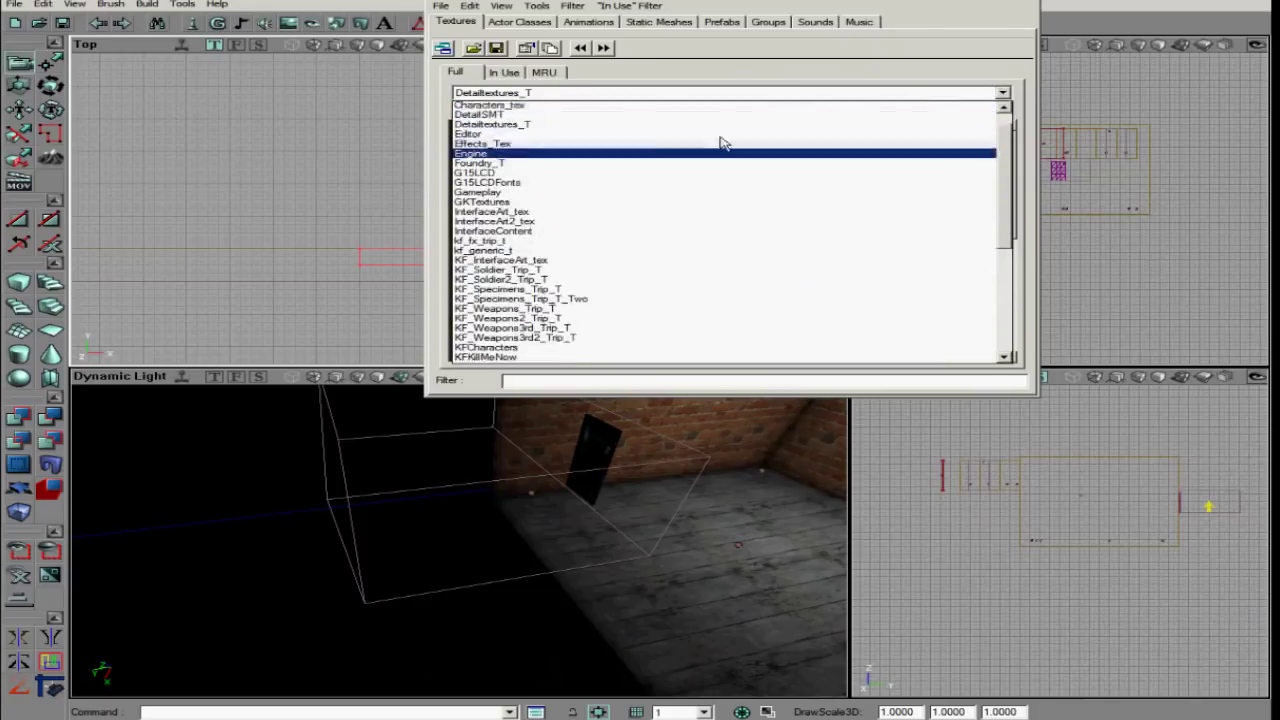
{"action": "left_click", "coordinate": [540, 164]}
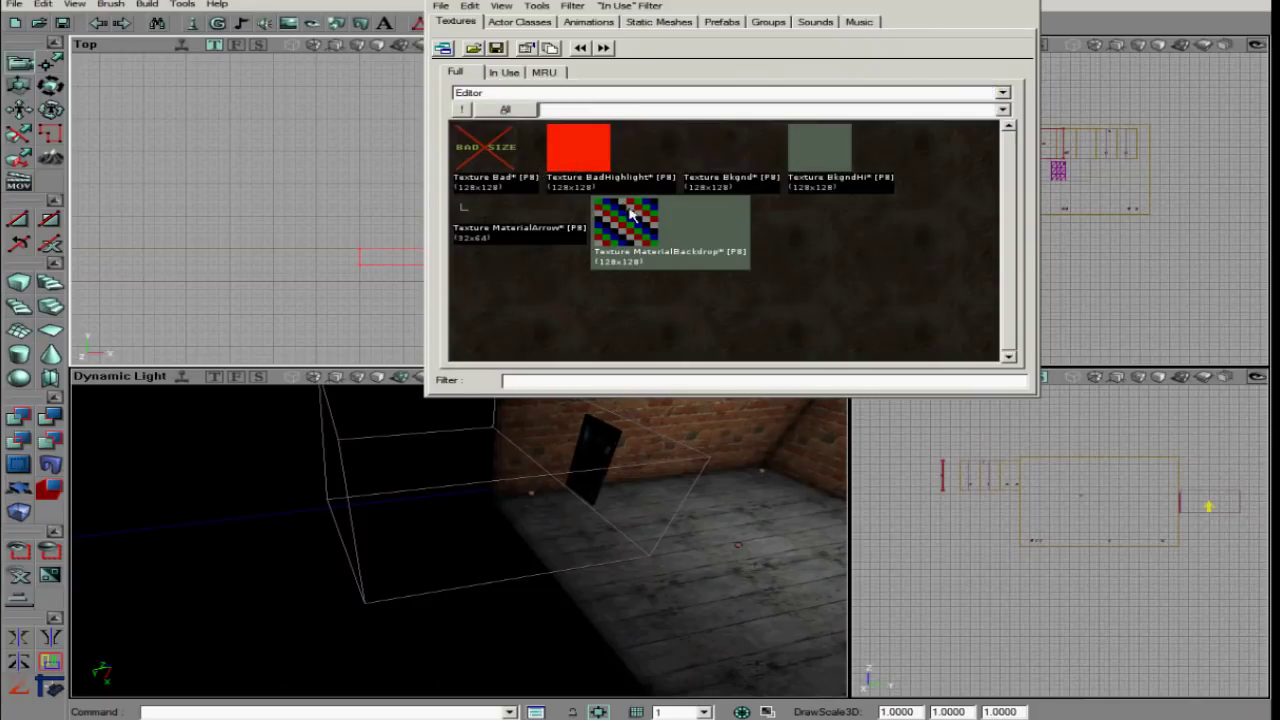
{"action": "left_click", "coordinate": [1029, 3]}
Set the builder brush into the large room's wall at floor level and subtract it to cut the trader doorway recess
{"action": "right_click_drag", "start_coordinate": [600, 445], "coordinate": [459, 542]}
{"action": "left_click_drag", "start_coordinate": [459, 542], "coordinate": [459, 543]}
{"action": "right_click_drag", "start_coordinate": [459, 543], "coordinate": [632, 434]}
{"action": "right_click_drag", "start_coordinate": [459, 546], "coordinate": [459, 559]}
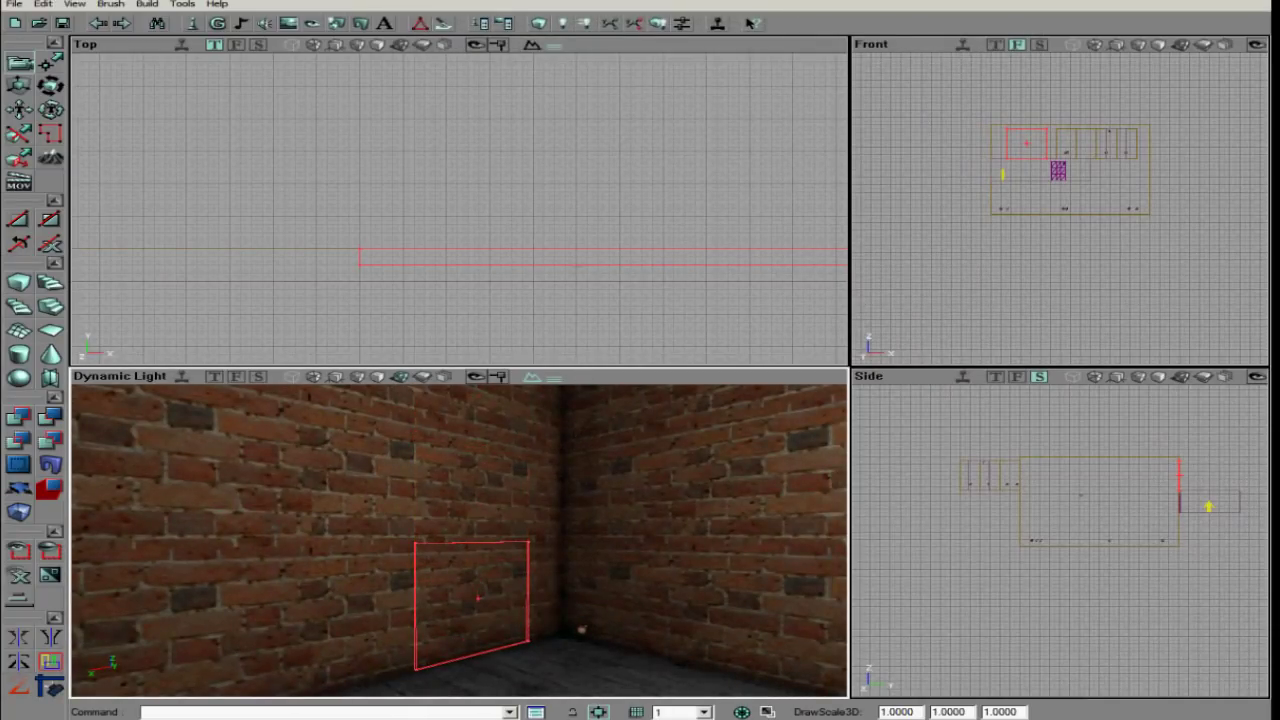
{"action": "right_click_drag", "start_coordinate": [577, 266], "coordinate": [460, 206]}
{"action": "left_click_drag", "start_coordinate": [460, 206], "coordinate": [528, 170], "text": "ctrl"}
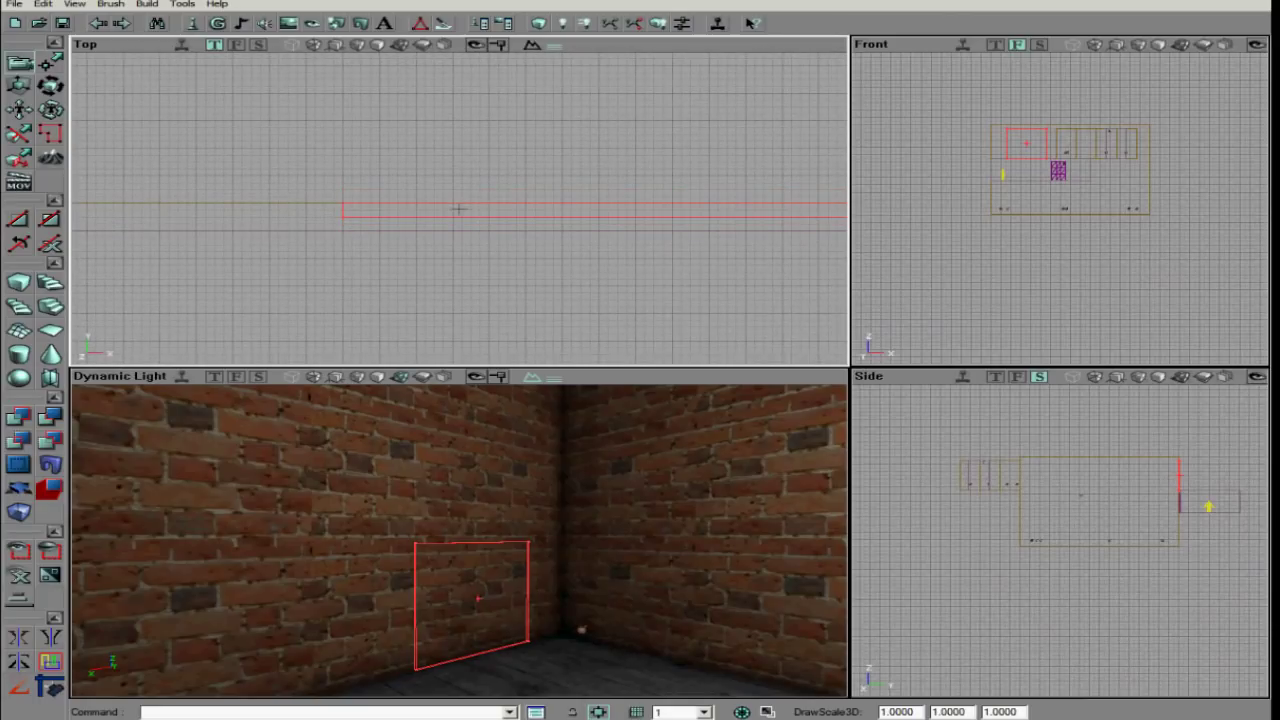
{"action": "right_click_drag", "start_coordinate": [472, 523], "coordinate": [478, 585]}
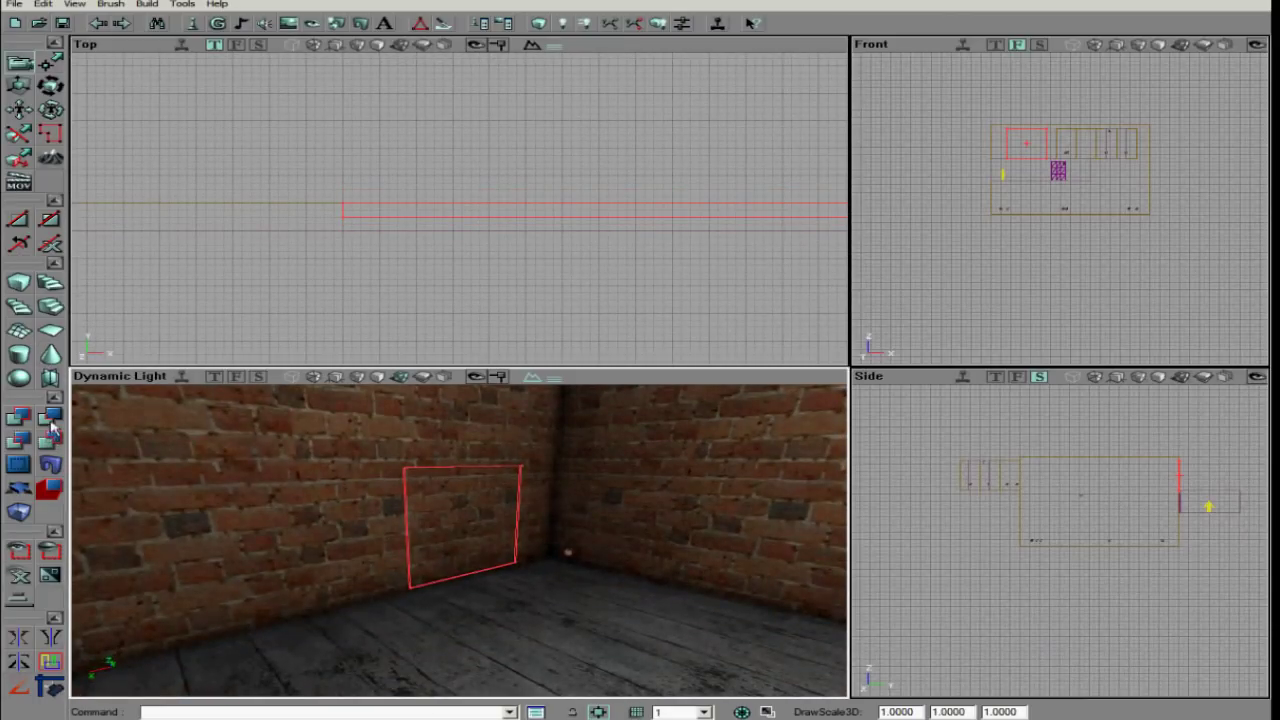
{"action": "left_click", "coordinate": [52, 424]}
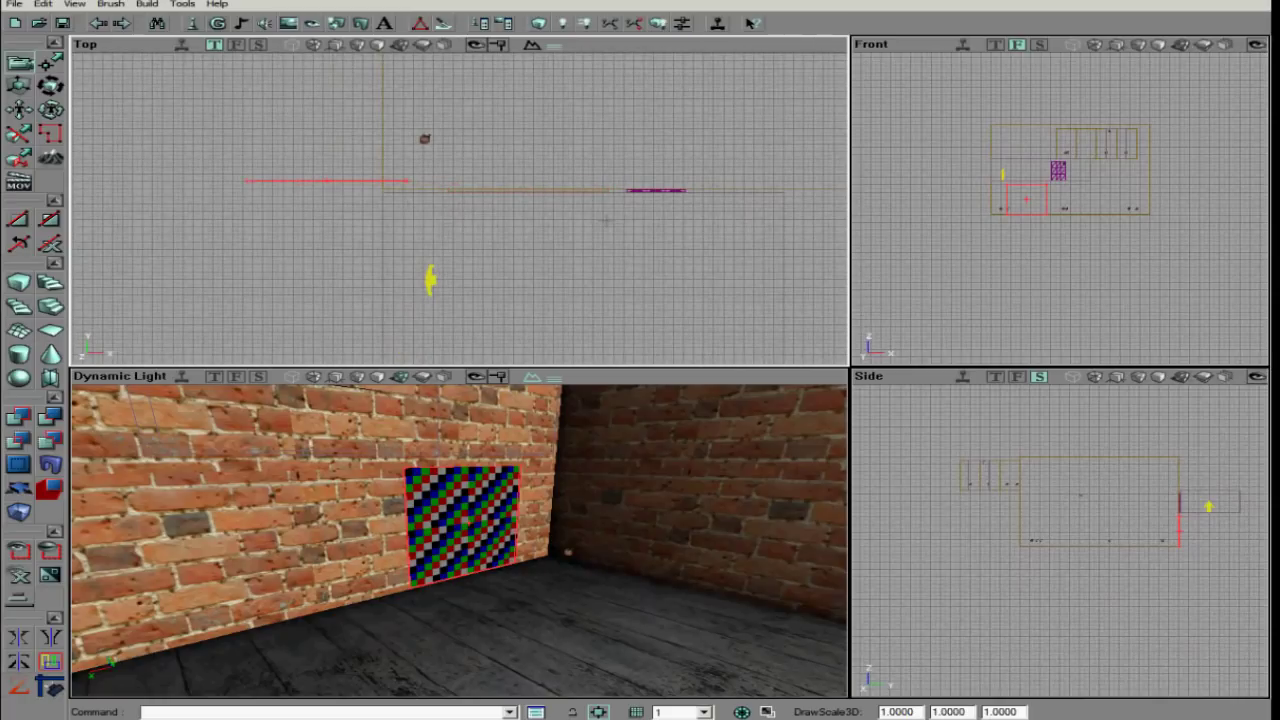
Move the builder brush into the room in front of the recess, add it as a solid brush, and move the builder brush aside
{"action": "left_click_drag", "start_coordinate": [487, 210], "coordinate": [566, 206], "text": "ctrl"}
{"action": "scroll", "coordinate": [462, 206], "scroll_direction": "up", "scroll_amount": 4}
{"action": "mouse_move", "coordinate": [458, 208]}
{"action": "right_mouse_down"}
{"action": "mouse_move", "coordinate": [454, 278]}
{"action": "mouse_move", "coordinate": [439, 211]}
{"action": "right_mouse_up"}
{"action": "left_click_drag", "start_coordinate": [462, 204], "coordinate": [483, 146], "text": "ctrl"}
{"action": "left_click", "coordinate": [24, 420]}
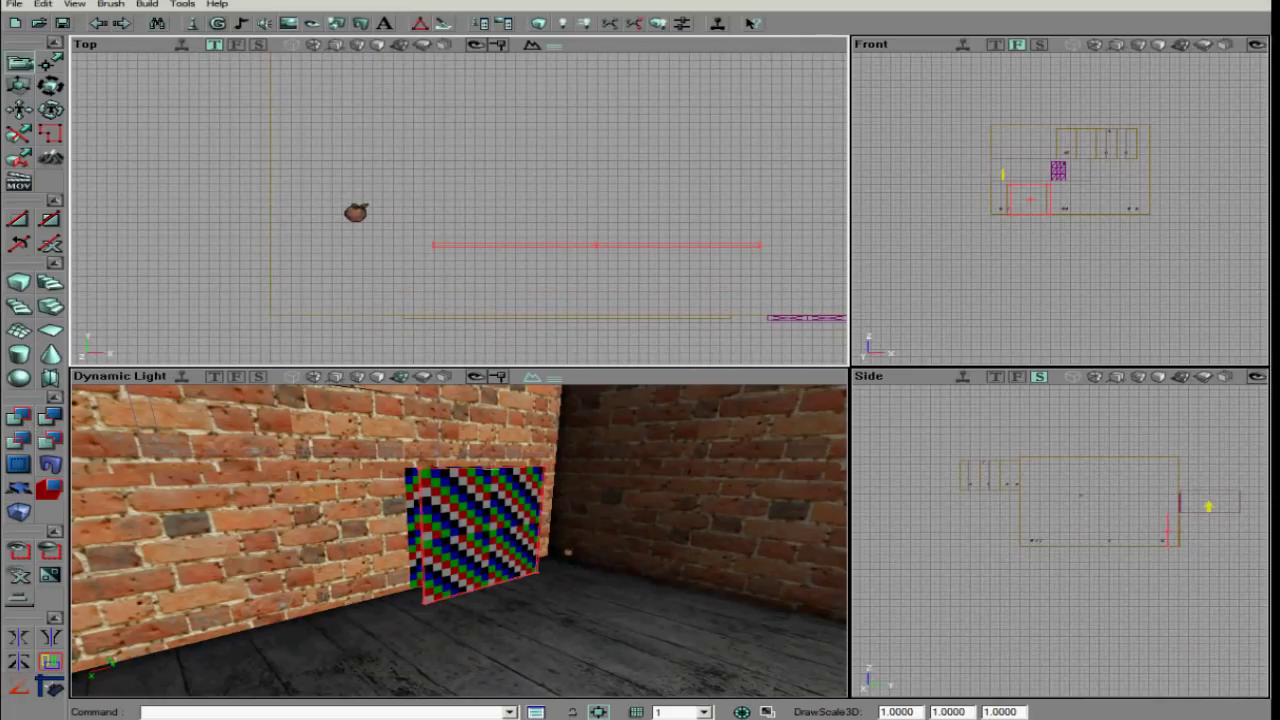
{"action": "scroll", "coordinate": [558, 230], "scroll_direction": "down", "scroll_amount": 5}
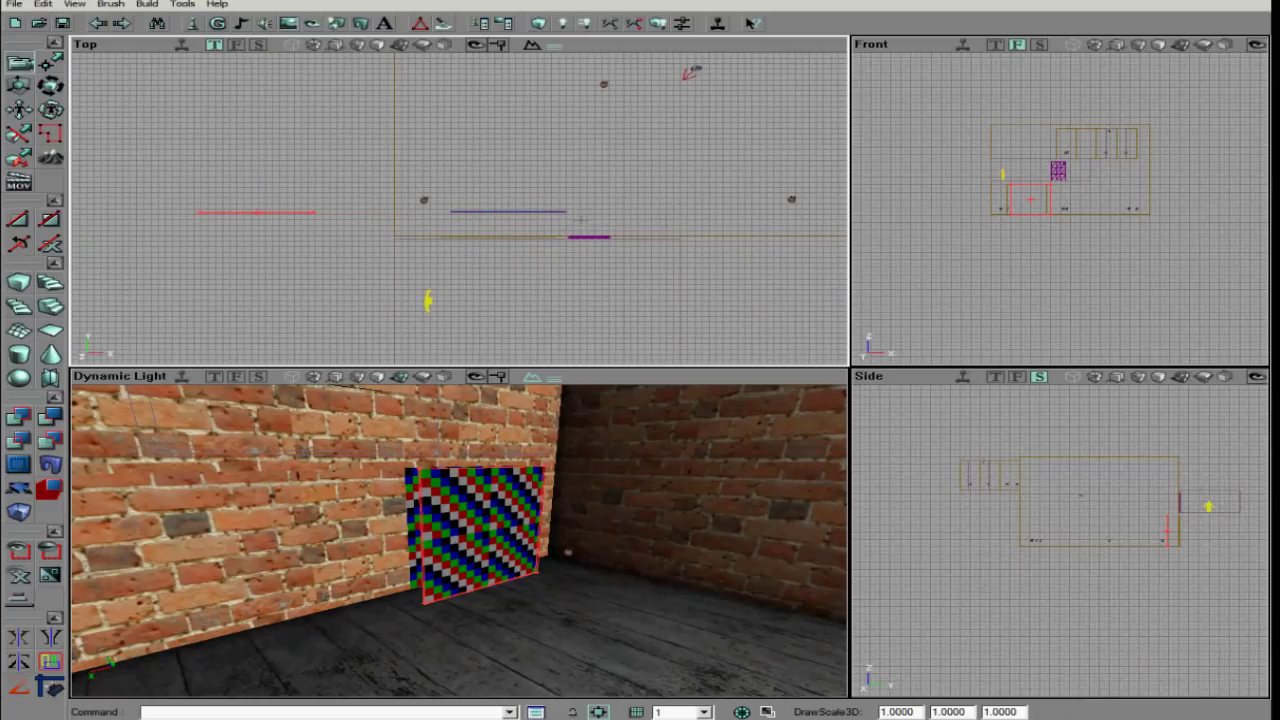
Copy the brick texture from the room's wall onto the front face of the added door brush
{"action": "left_click_drag", "start_coordinate": [510, 550], "coordinate": [528, 494]}
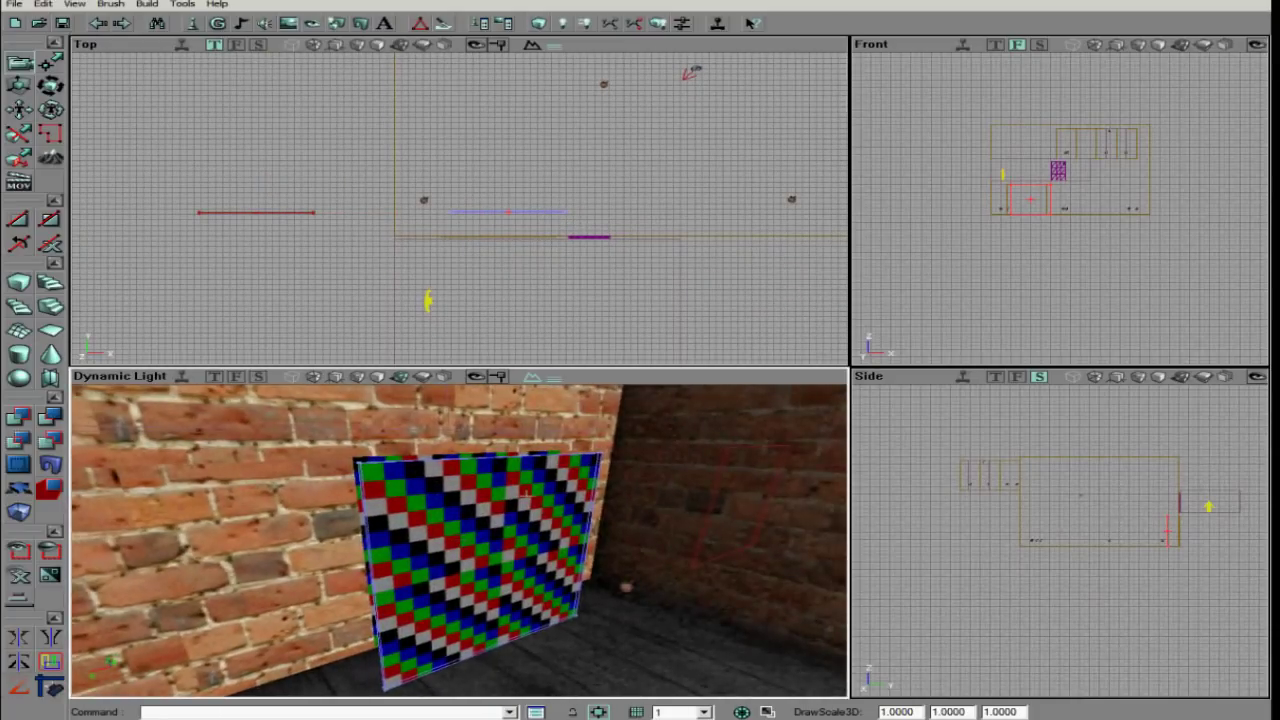
{"action": "scroll", "coordinate": [560, 265], "scroll_direction": "up", "scroll_amount": 4}
{"action": "left_click", "coordinate": [300, 480]}
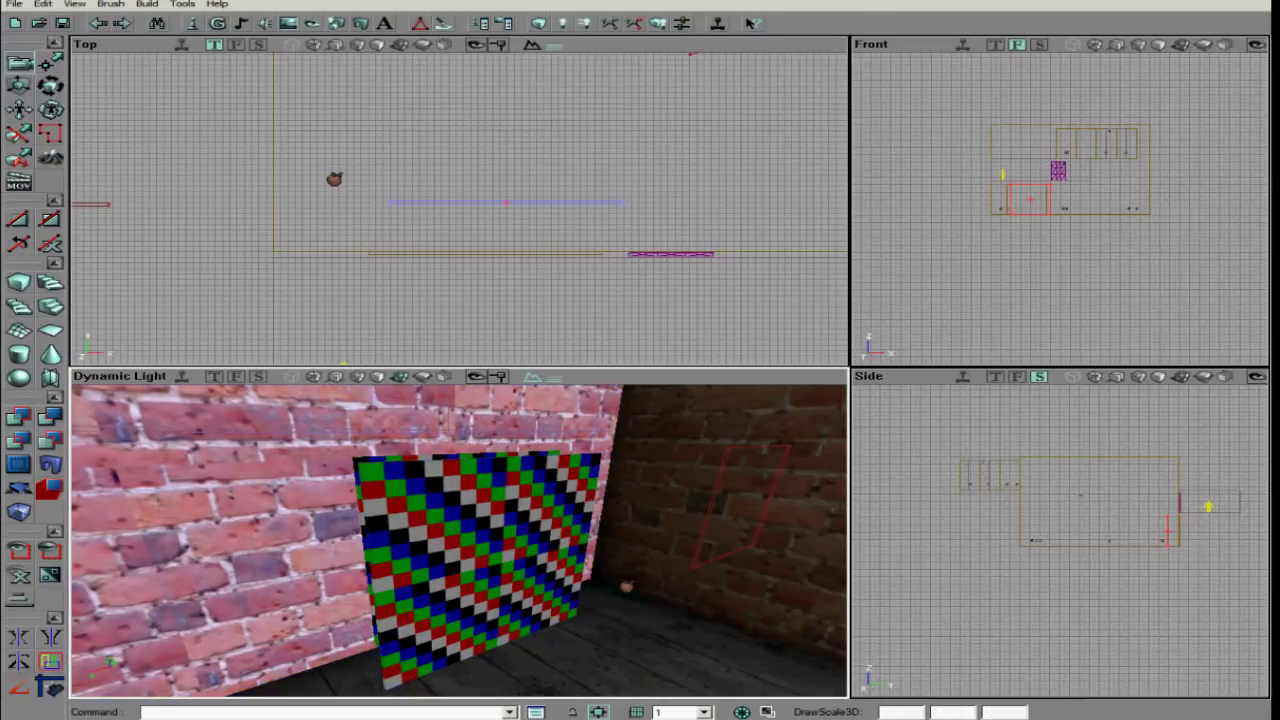
{"action": "left_click", "coordinate": [541, 538], "text": "alt"}
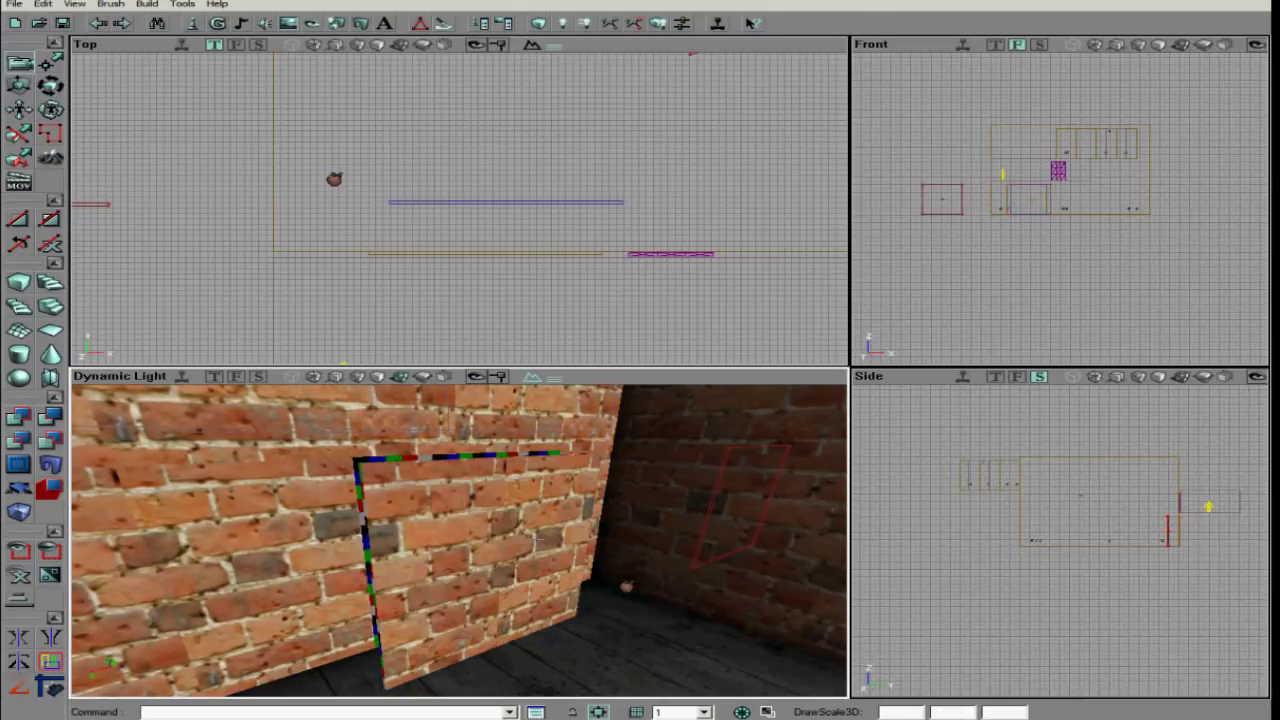
Convert the added door brush to a static mesh with package myLevel, group trader and name door
{"action": "right_click", "coordinate": [563, 201]}
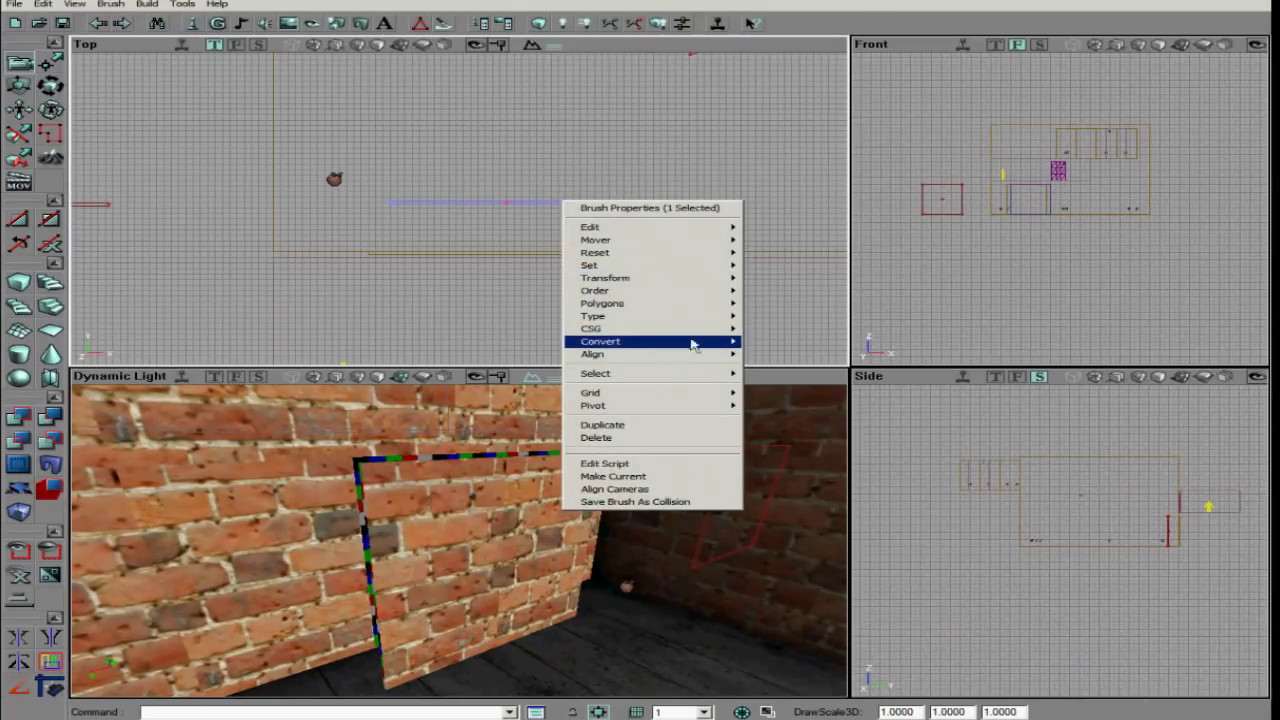
{"action": "mouse_move", "coordinate": [692, 343]}
{"action": "left_click", "coordinate": [780, 344]}
{"action": "left_click", "coordinate": [601, 282]}
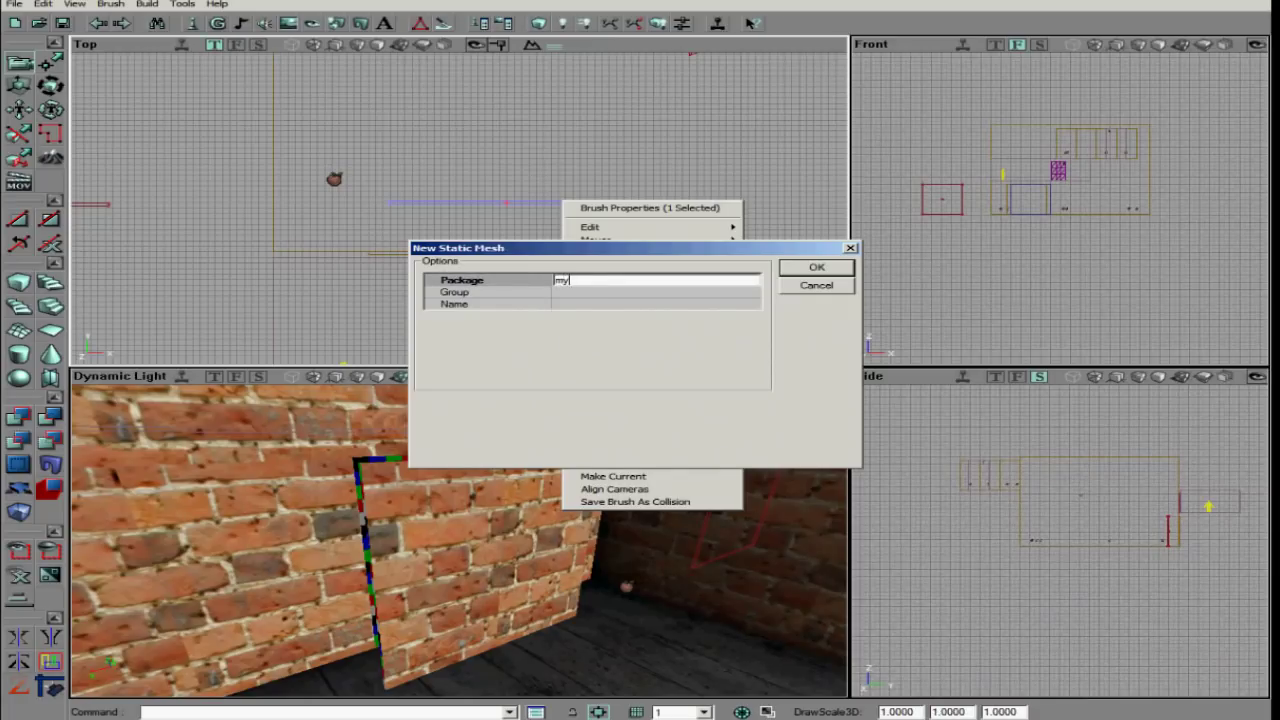
{"action": "left_click", "coordinate": [584, 295]}
{"action": "type", "text": "trader"}
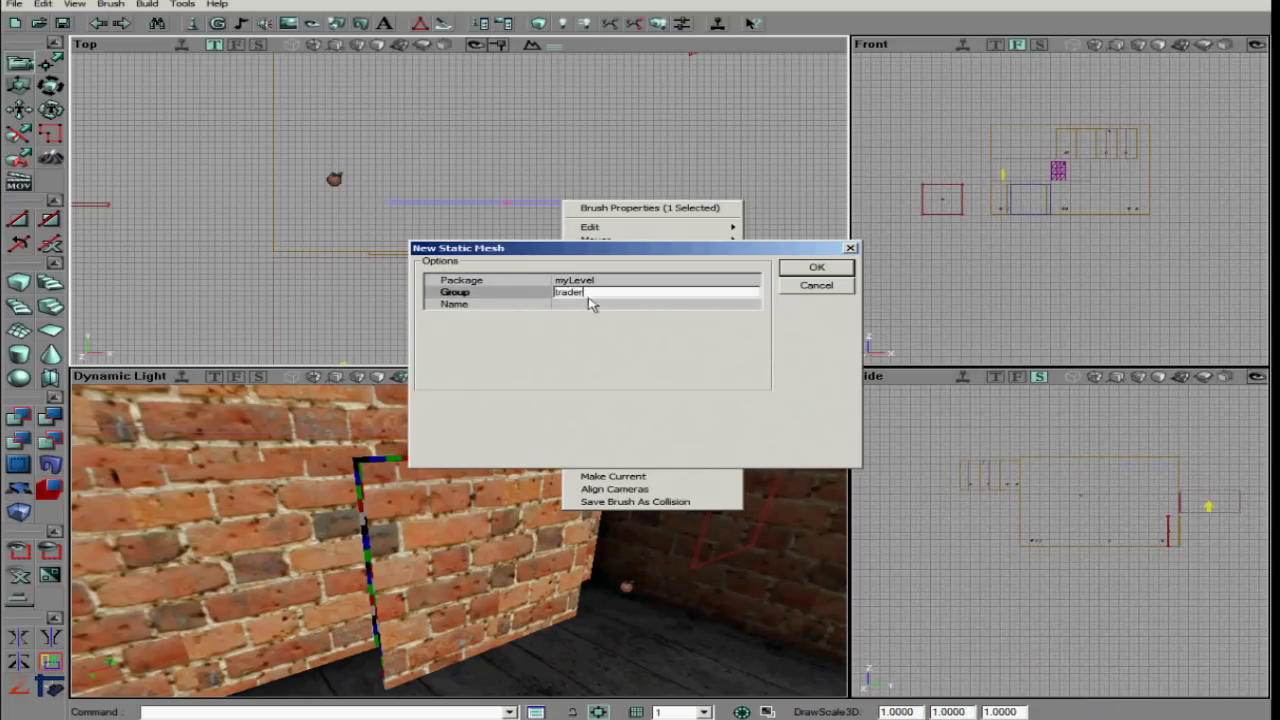
{"action": "left_click", "coordinate": [589, 302]}
{"action": "type", "text": "doo"}
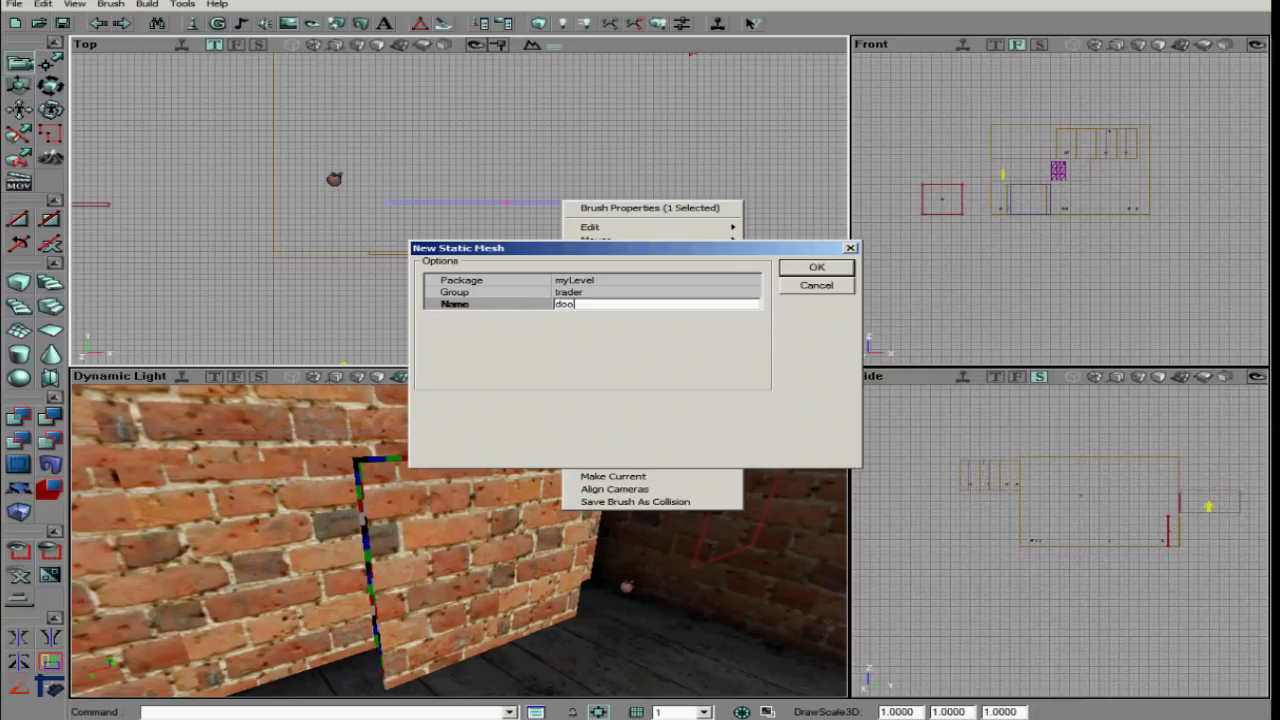
{"action": "left_click", "coordinate": [816, 268]}
Delete the added door brush and rebuild the level geometry
{"action": "key", "text": "Delete"}
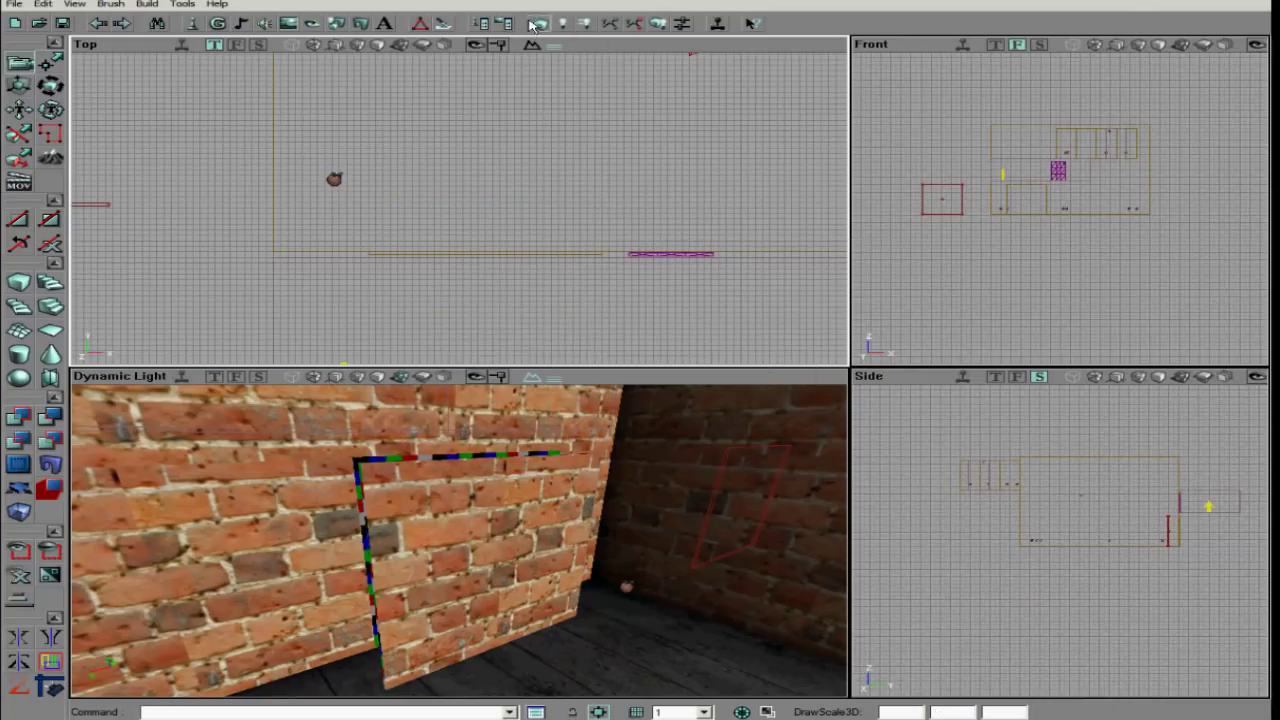
{"action": "left_click", "coordinate": [536, 23]}
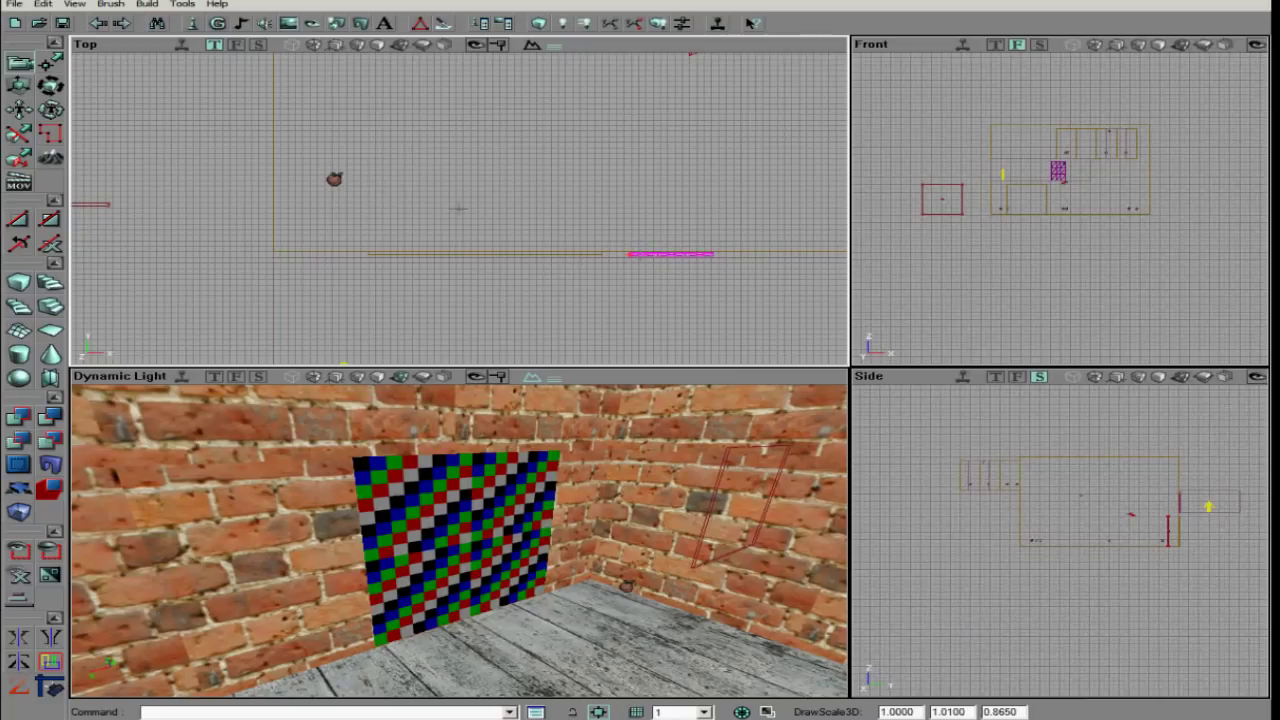
Assign the static mesh currently selected in the browser to the KFTraderDoor mover
{"action": "right_click", "coordinate": [640, 254]}
{"action": "left_click", "coordinate": [690, 262]}
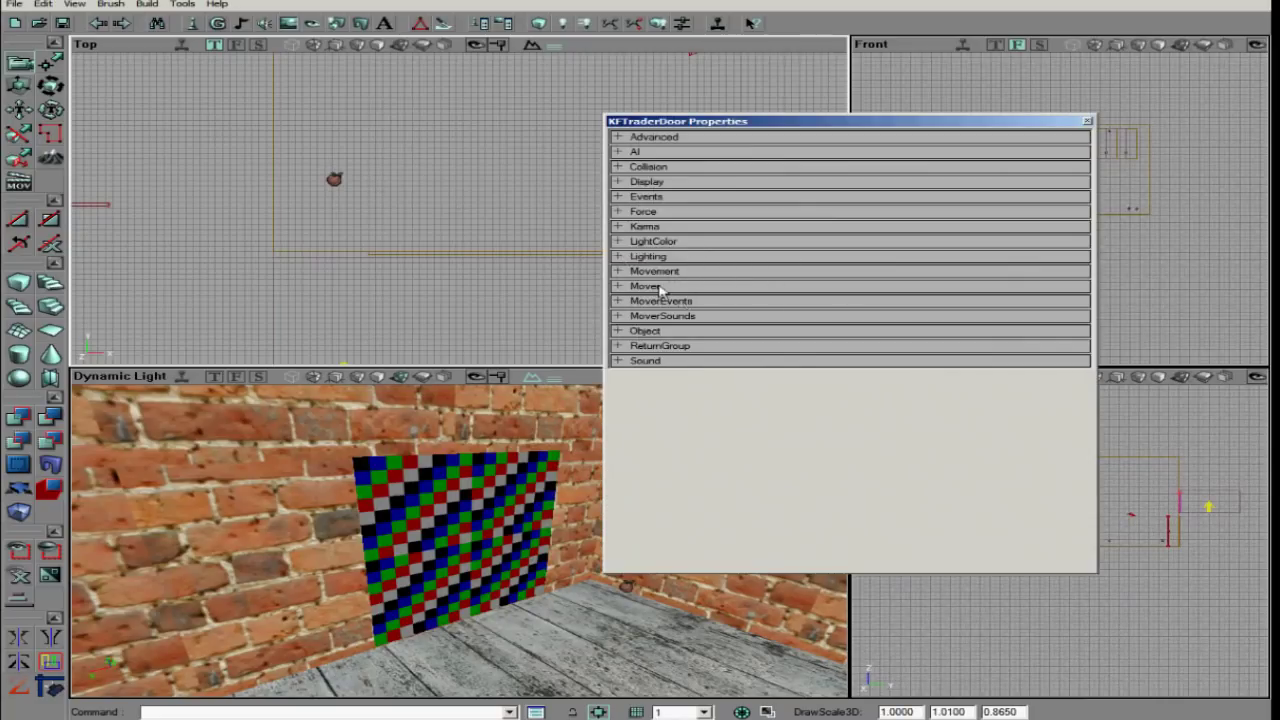
{"action": "left_click", "coordinate": [645, 286]}
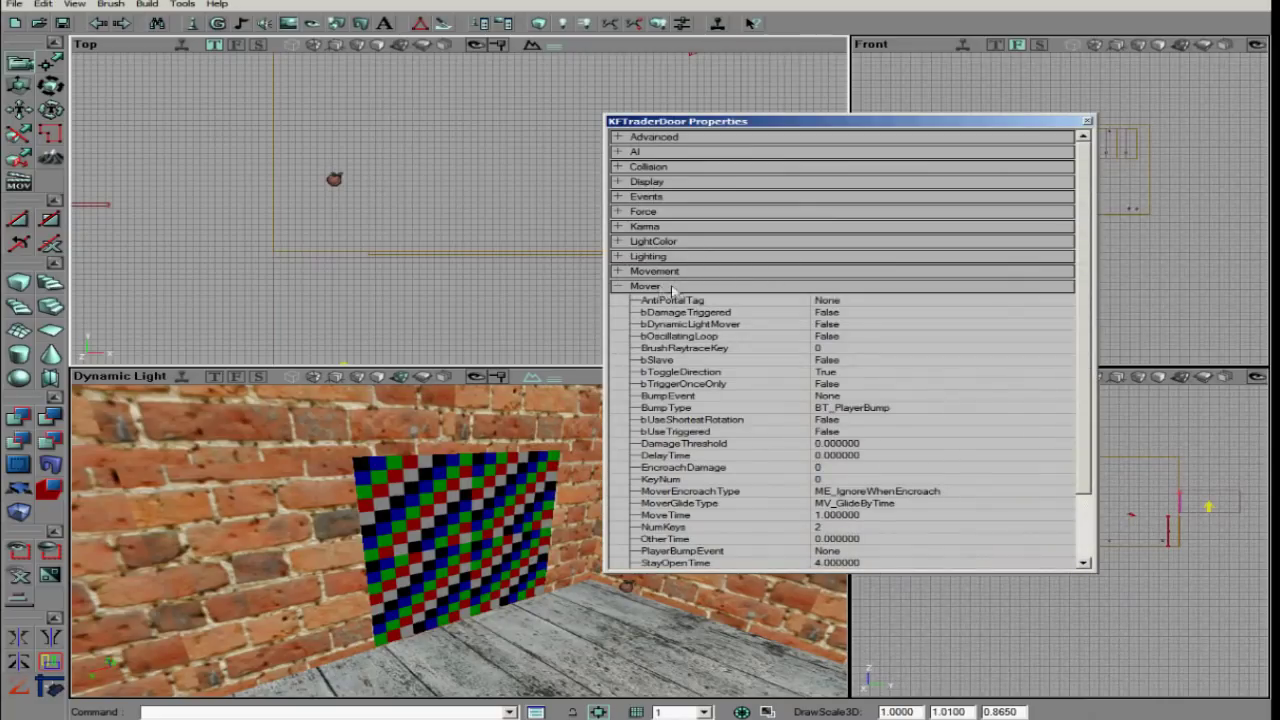
{"action": "left_click", "coordinate": [647, 182]}
{"action": "left_click_drag", "start_coordinate": [1084, 322], "coordinate": [1084, 358]}
{"action": "left_click", "coordinate": [920, 424]}
{"action": "left_click", "coordinate": [1047, 422]}
{"action": "left_click", "coordinate": [1087, 121]}
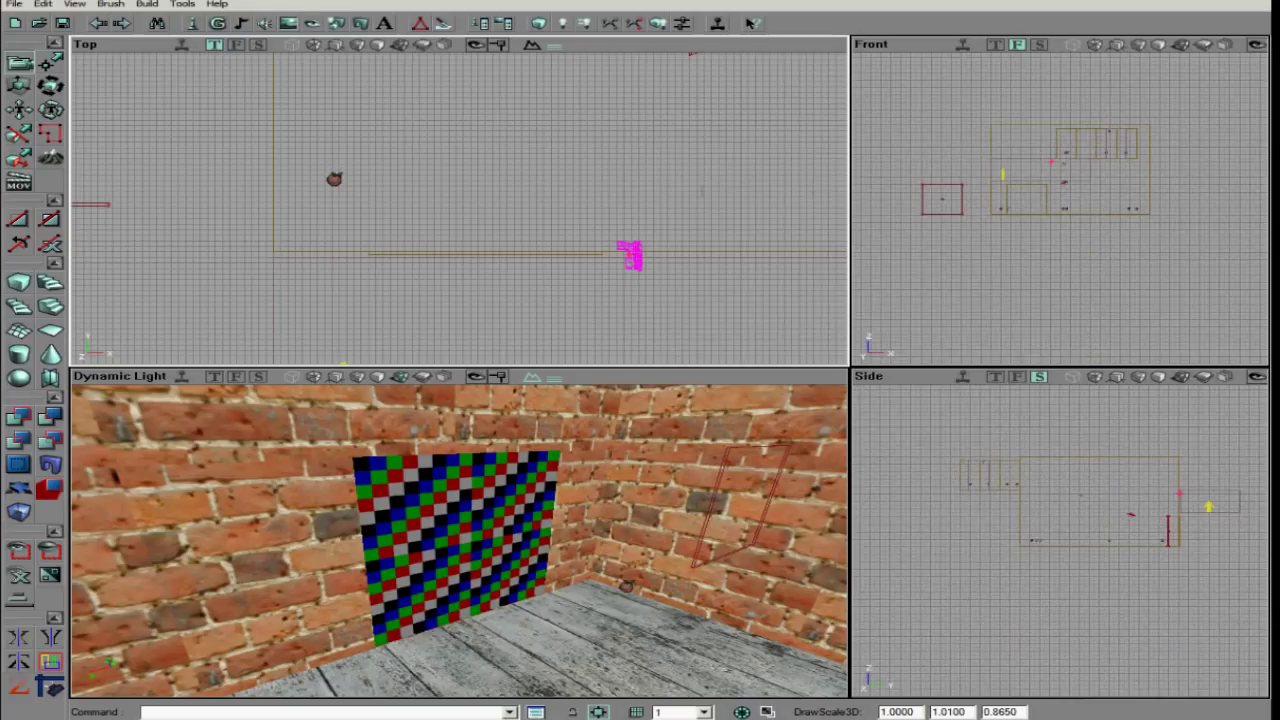
Select the Door mesh from the myLevel package's Trader group in the static mesh browser and close the browser
{"action": "left_click", "coordinate": [361, 24]}
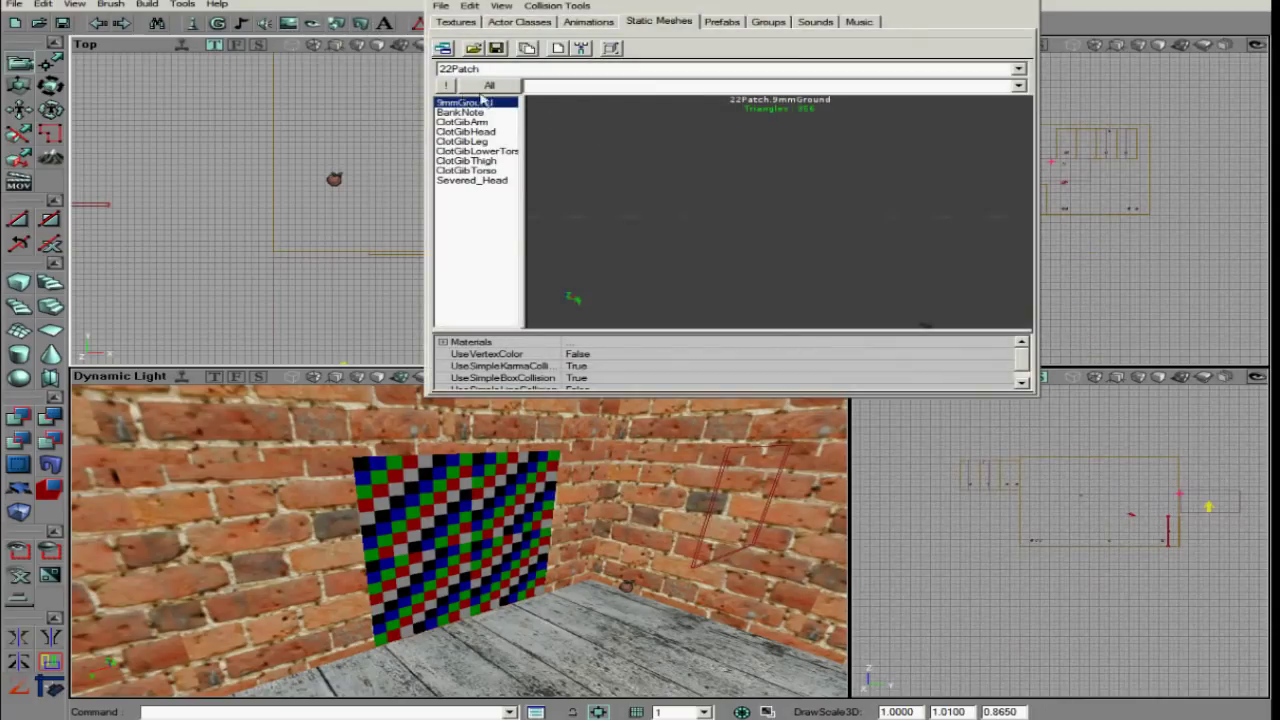
{"action": "left_click", "coordinate": [491, 70]}
{"action": "left_click", "coordinate": [483, 207]}
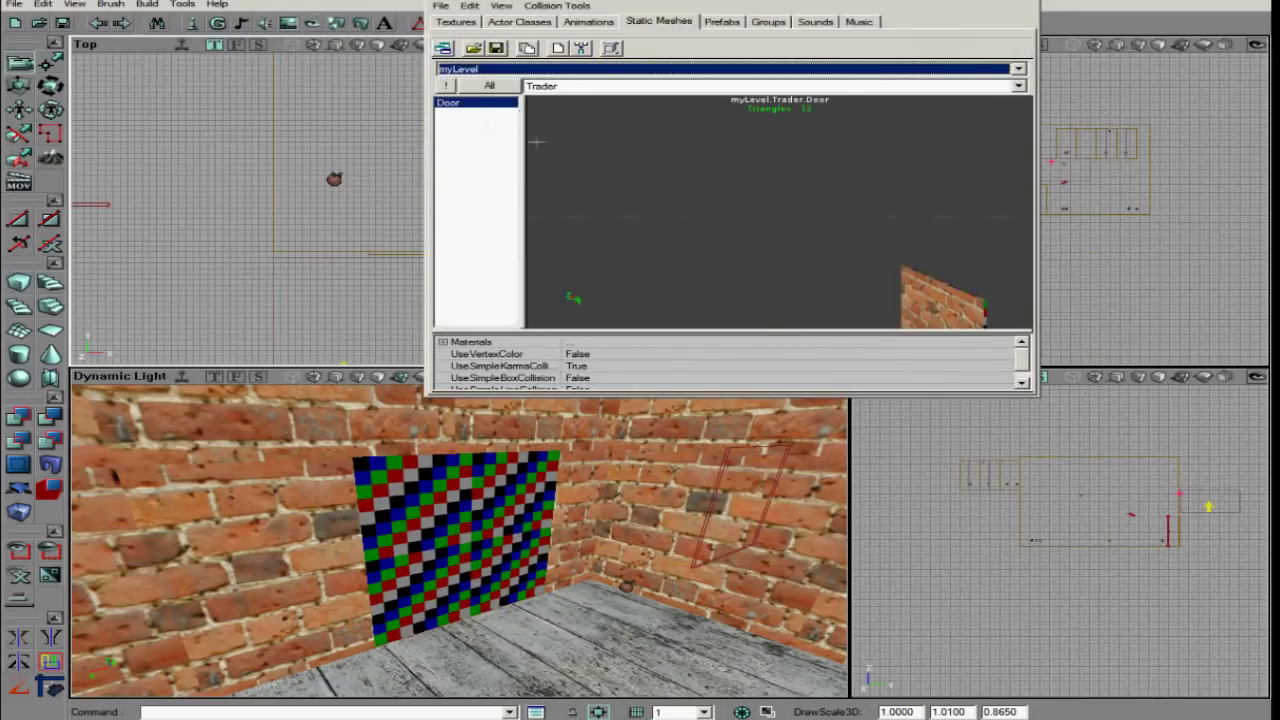
{"action": "left_click", "coordinate": [485, 103]}
{"action": "left_click", "coordinate": [1034, 5]}
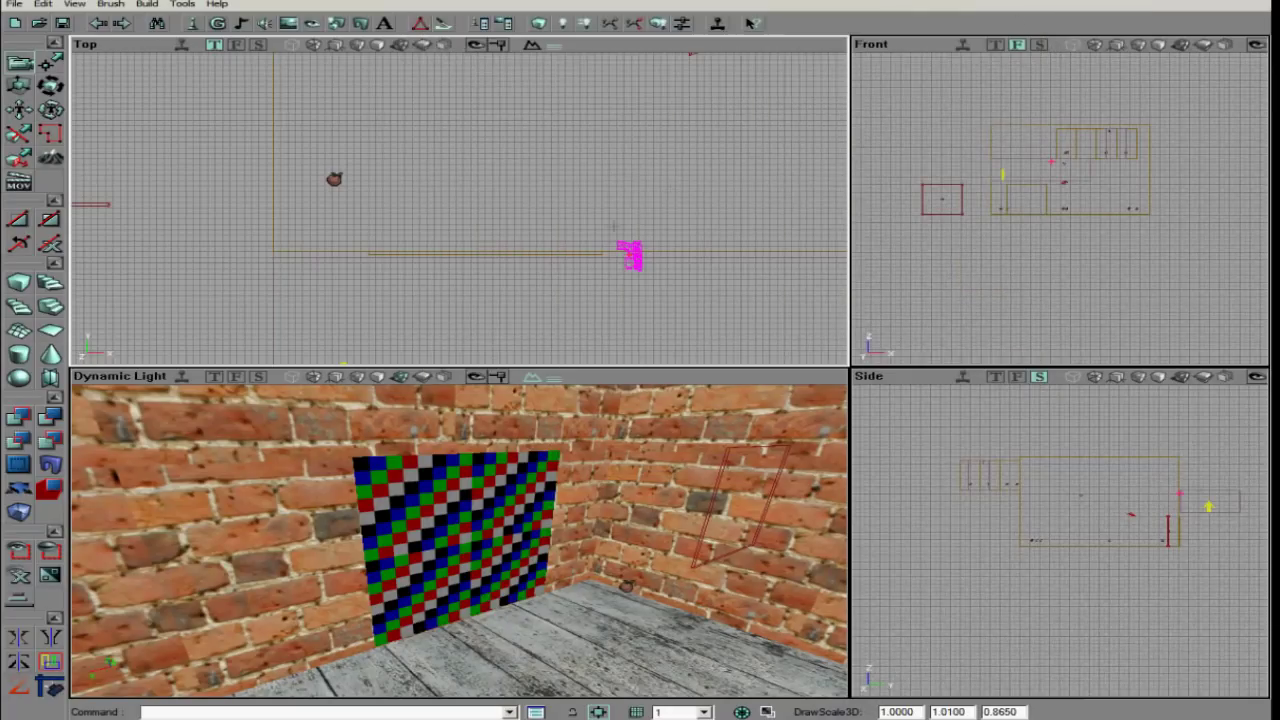
Set the KFTraderDoor mover's static mesh to the selected myLevel Door mesh
{"action": "right_click", "coordinate": [630, 251]}
{"action": "left_click", "coordinate": [670, 259]}
{"action": "left_click", "coordinate": [682, 183]}
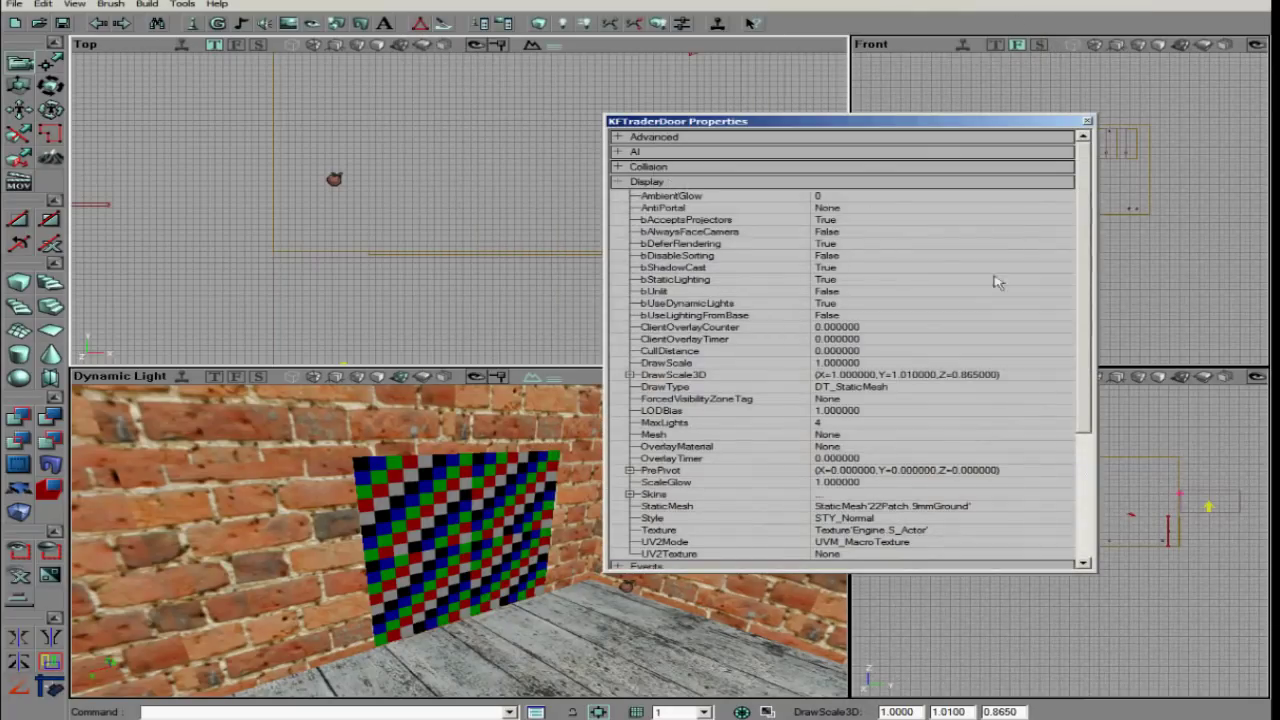
{"action": "left_click", "coordinate": [906, 507]}
{"action": "left_click", "coordinate": [1046, 505]}
{"action": "left_click", "coordinate": [1088, 122]}
Rotate the trader door mover so it lies parallel to the doorway wall
{"action": "scroll", "coordinate": [680, 212], "scroll_direction": "up", "scroll_amount": 4}
{"action": "scroll", "coordinate": [676, 217], "scroll_direction": "down", "scroll_amount": 4}
{"action": "left_click_drag", "start_coordinate": [640, 460], "coordinate": [640, 540]}
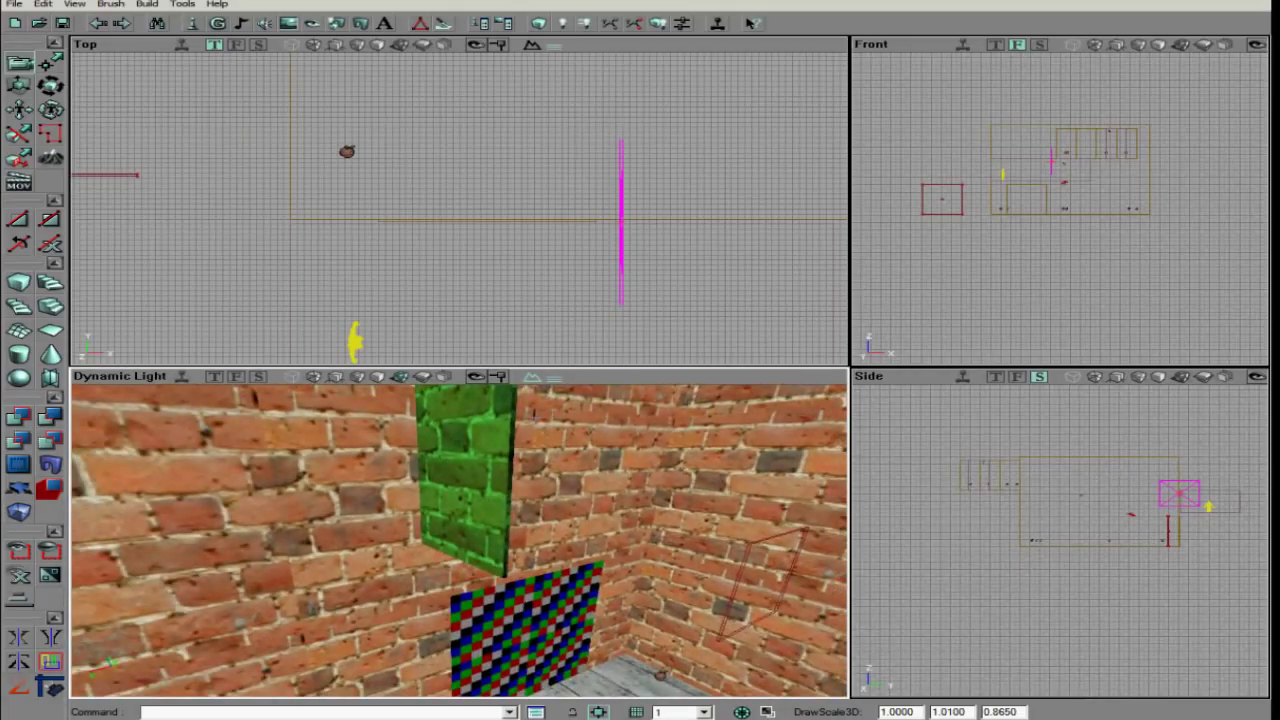
{"action": "right_click_drag", "start_coordinate": [668, 257], "coordinate": [530, 256], "text": "ctrl"}
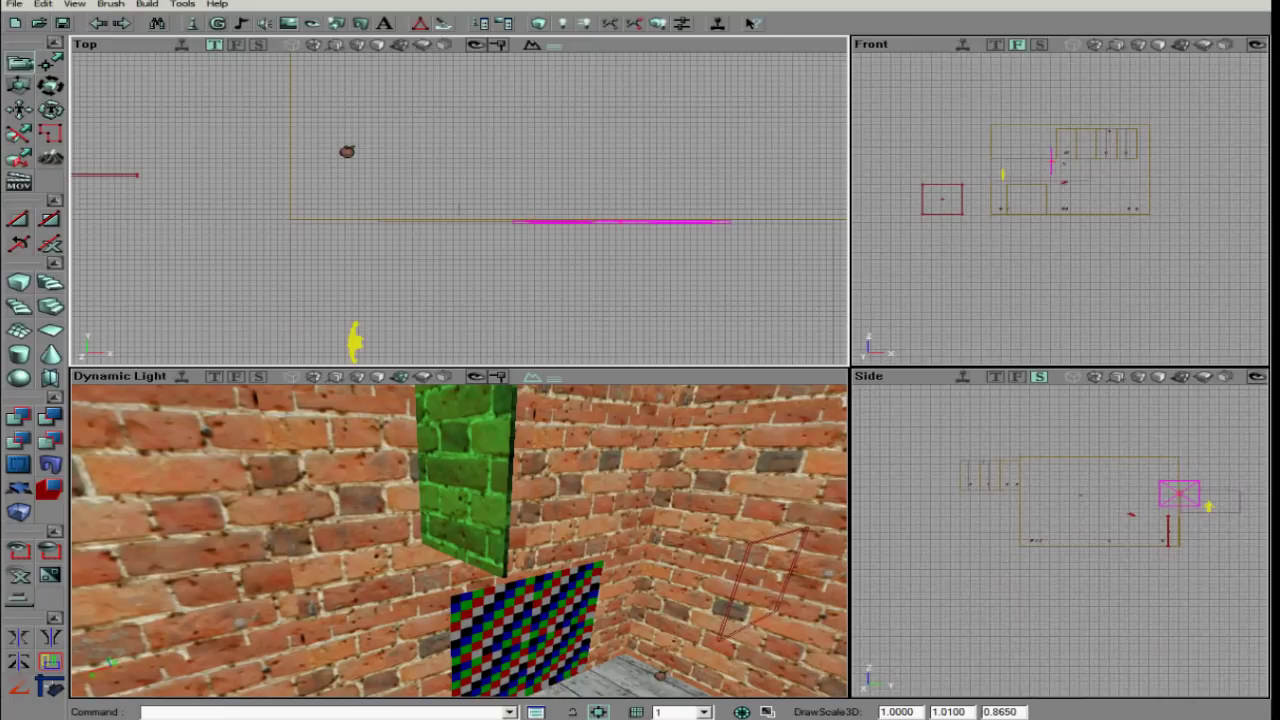
{"action": "scroll", "coordinate": [461, 208], "scroll_direction": "up", "scroll_amount": 3}
Clear the trader door's first skin entry to None in its display properties
{"action": "right_click", "coordinate": [663, 242]}
{"action": "left_click", "coordinate": [690, 249]}
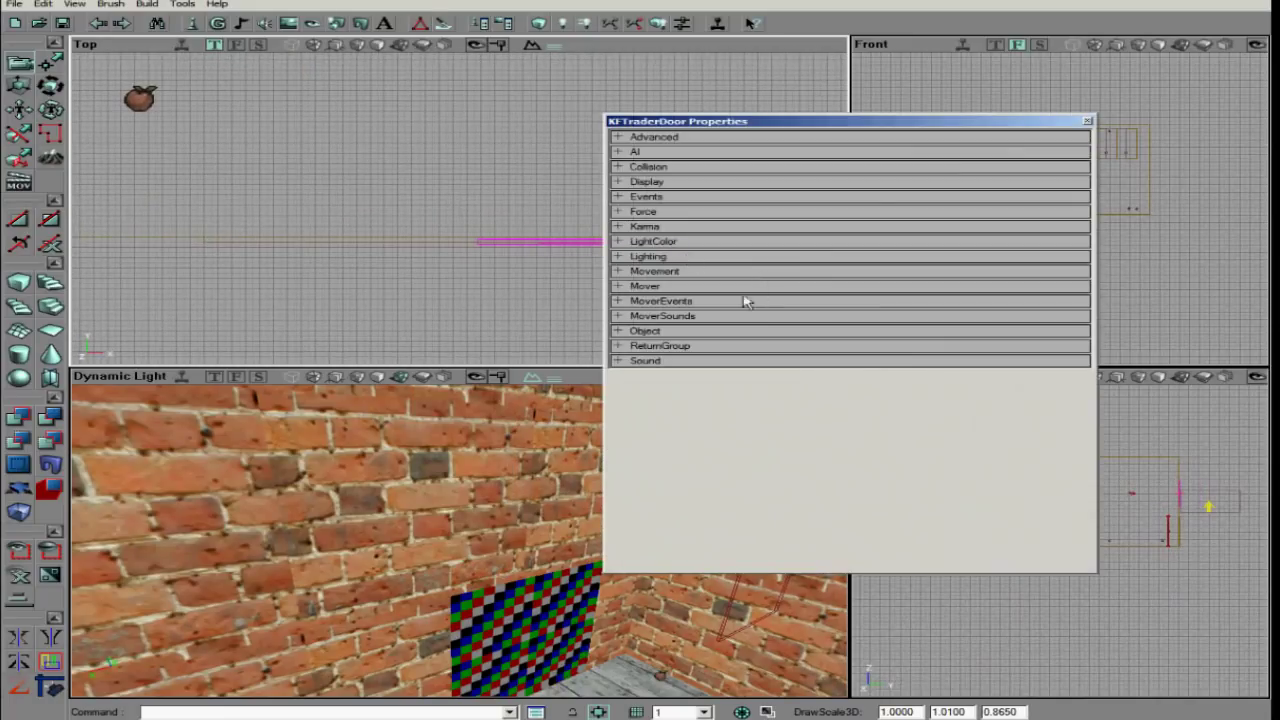
{"action": "left_click", "coordinate": [646, 182]}
{"action": "left_click", "coordinate": [709, 494]}
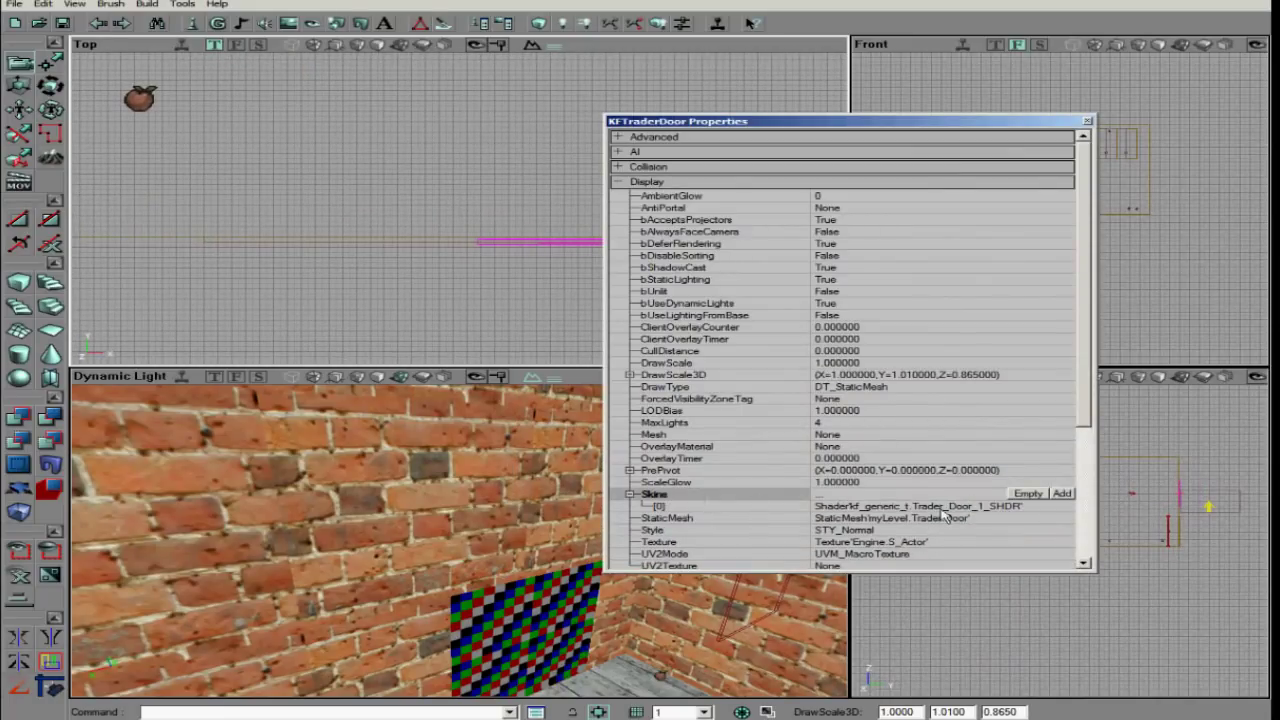
{"action": "left_click", "coordinate": [976, 508]}
{"action": "left_click", "coordinate": [943, 506]}
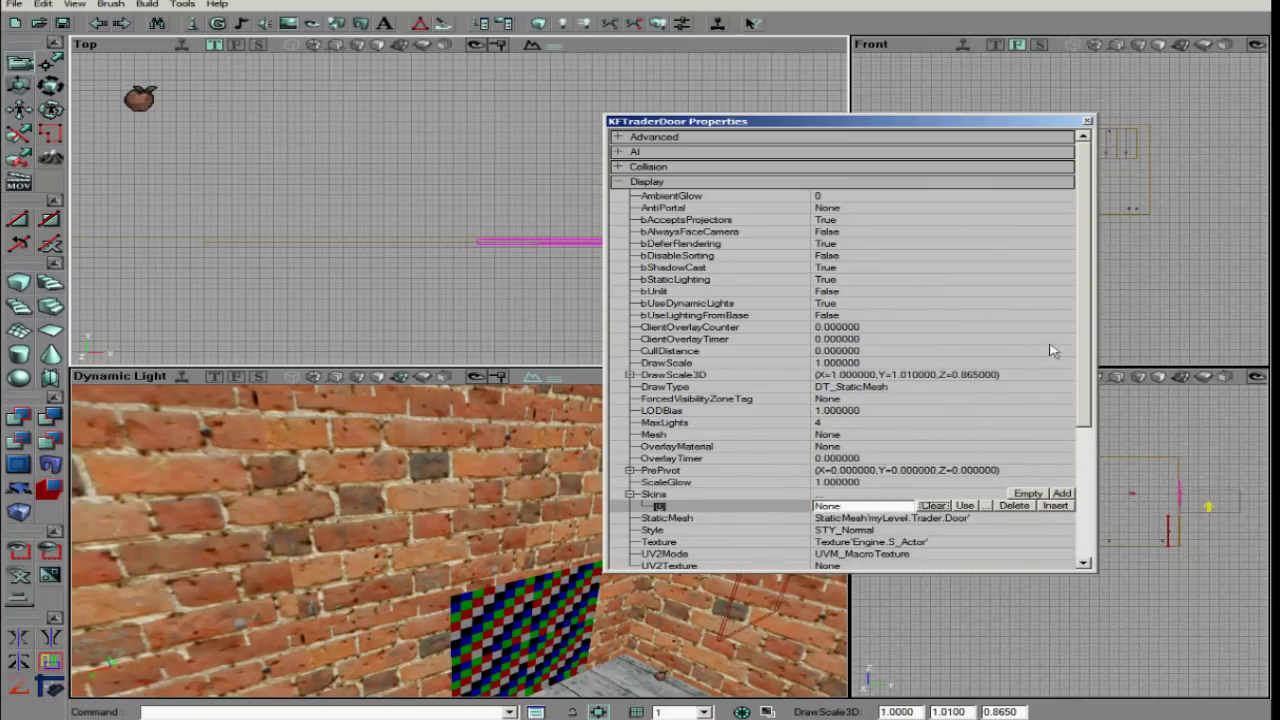
{"action": "left_click", "coordinate": [1087, 122]}
Move the trader door into the doorway recess, aligned with its sides and resting at floor level
{"action": "left_click_drag", "start_coordinate": [466, 537], "coordinate": [490, 575]}
{"action": "left_click_drag", "start_coordinate": [544, 259], "coordinate": [500, 212]}
{"action": "scroll", "coordinate": [542, 286], "scroll_direction": "down", "scroll_amount": 3}
{"action": "right_click_drag", "start_coordinate": [500, 540], "coordinate": [470, 580]}
{"action": "left_click_drag", "start_coordinate": [470, 580], "coordinate": [450, 640]}
{"action": "mouse_move", "coordinate": [500, 156]}
{"action": "left_mouse_down", "text": "ctrl"}
{"action": "mouse_move", "coordinate": [456, 209]}
{"action": "mouse_move", "coordinate": [424, 208]}
{"action": "mouse_move", "coordinate": [660, 240]}
{"action": "left_mouse_up", "text": "ctrl"}
{"action": "scroll", "coordinate": [460, 209], "scroll_direction": "up", "scroll_amount": 5}
{"action": "left_click_drag", "start_coordinate": [447, 203], "coordinate": [467, 209], "text": "ctrl"}
{"action": "left_click_drag", "start_coordinate": [548, 460], "coordinate": [548, 610], "text": "ctrl"}
{"action": "left_click_drag", "start_coordinate": [608, 254], "coordinate": [459, 205]}
{"action": "mouse_move", "coordinate": [1034, 236]}
{"action": "left_mouse_down"}
{"action": "mouse_move", "coordinate": [1060, 208]}
{"action": "mouse_move", "coordinate": [1078, 210]}
{"action": "left_mouse_up"}
Examine the trader door's display properties, including its scale and static mesh settings
{"action": "right_click", "coordinate": [1101, 198]}
{"action": "left_click", "coordinate": [1085, 204]}
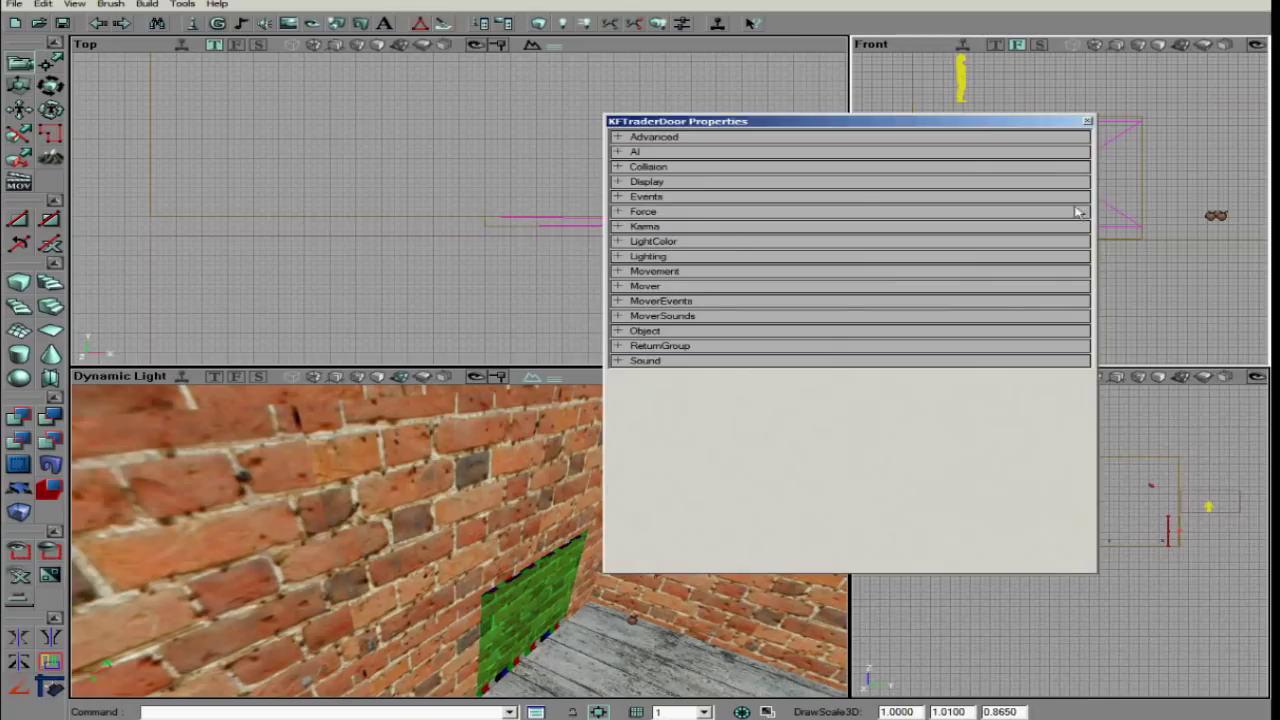
{"action": "left_click", "coordinate": [656, 183]}
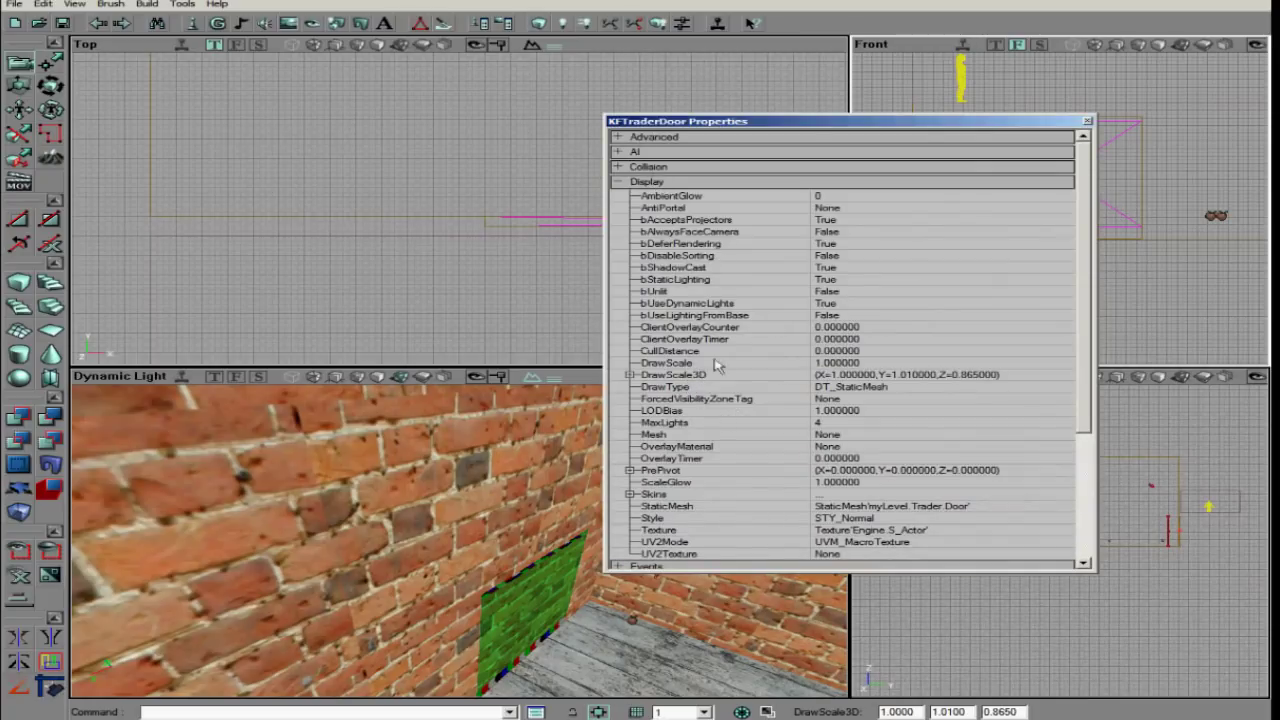
{"action": "left_click", "coordinate": [1087, 121]}
Lower the top vertices of the subtracted doorway brush so the opening matches the trader door's height
{"action": "left_click_drag", "start_coordinate": [442, 552], "coordinate": [570, 546]}
{"action": "left_click_drag", "start_coordinate": [992, 175], "coordinate": [1060, 234]}
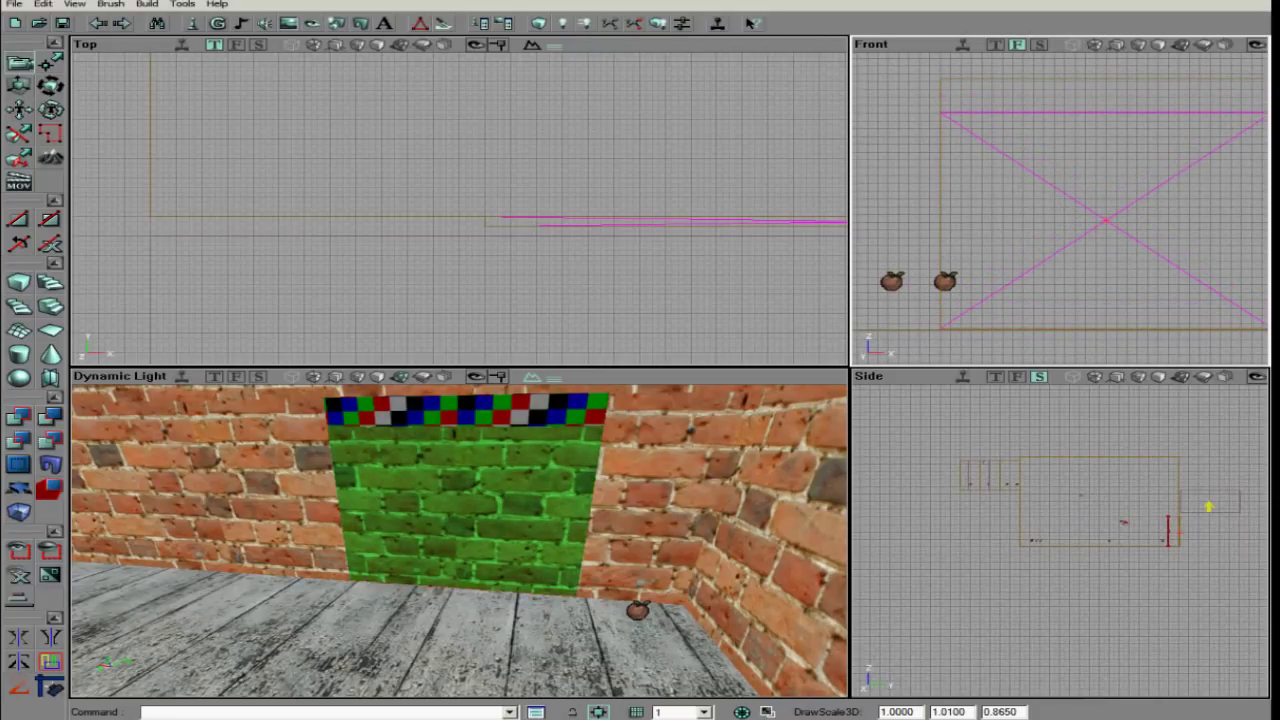
{"action": "left_click", "coordinate": [503, 226]}
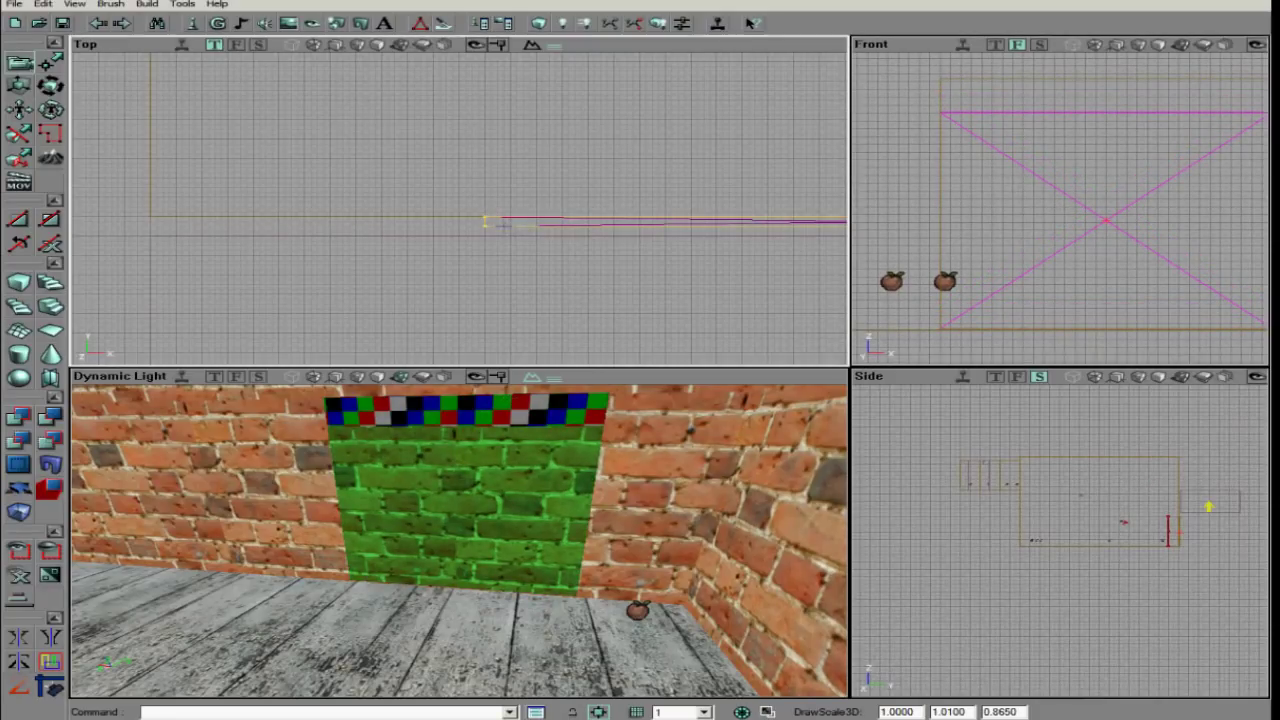
{"action": "left_click_drag", "start_coordinate": [1069, 206], "coordinate": [1058, 232]}
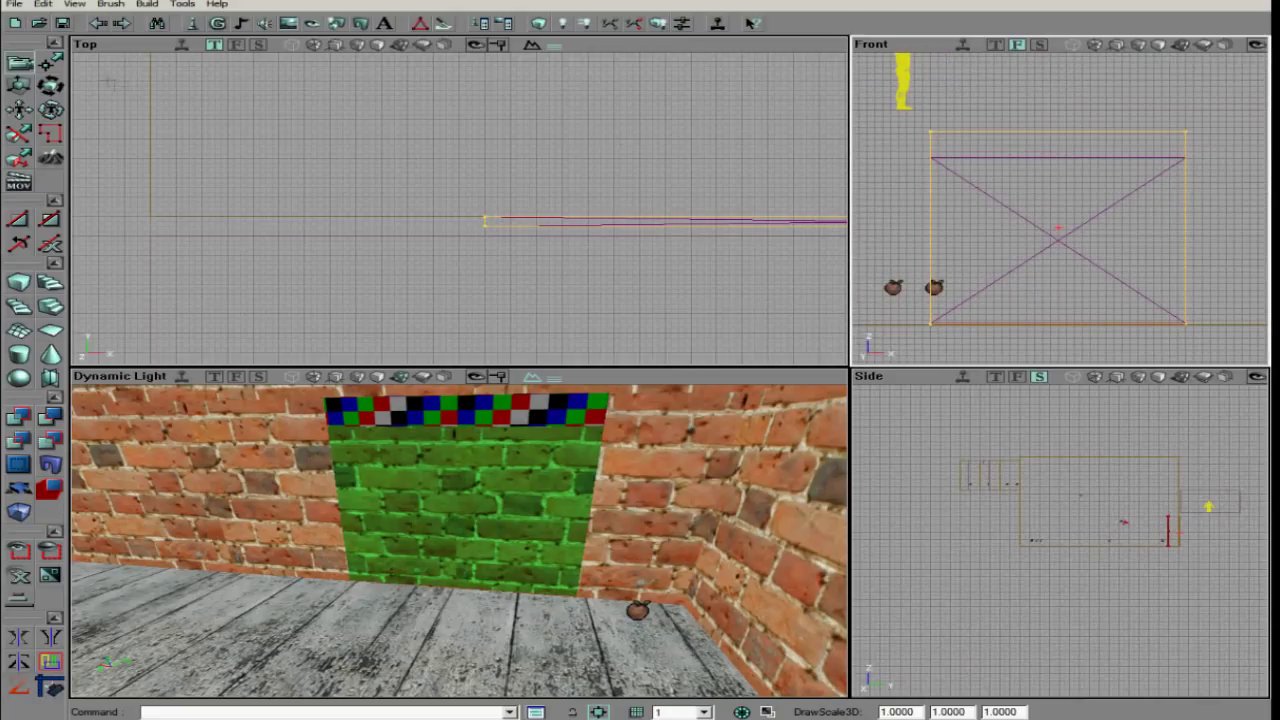
{"action": "left_click", "coordinate": [53, 66]}
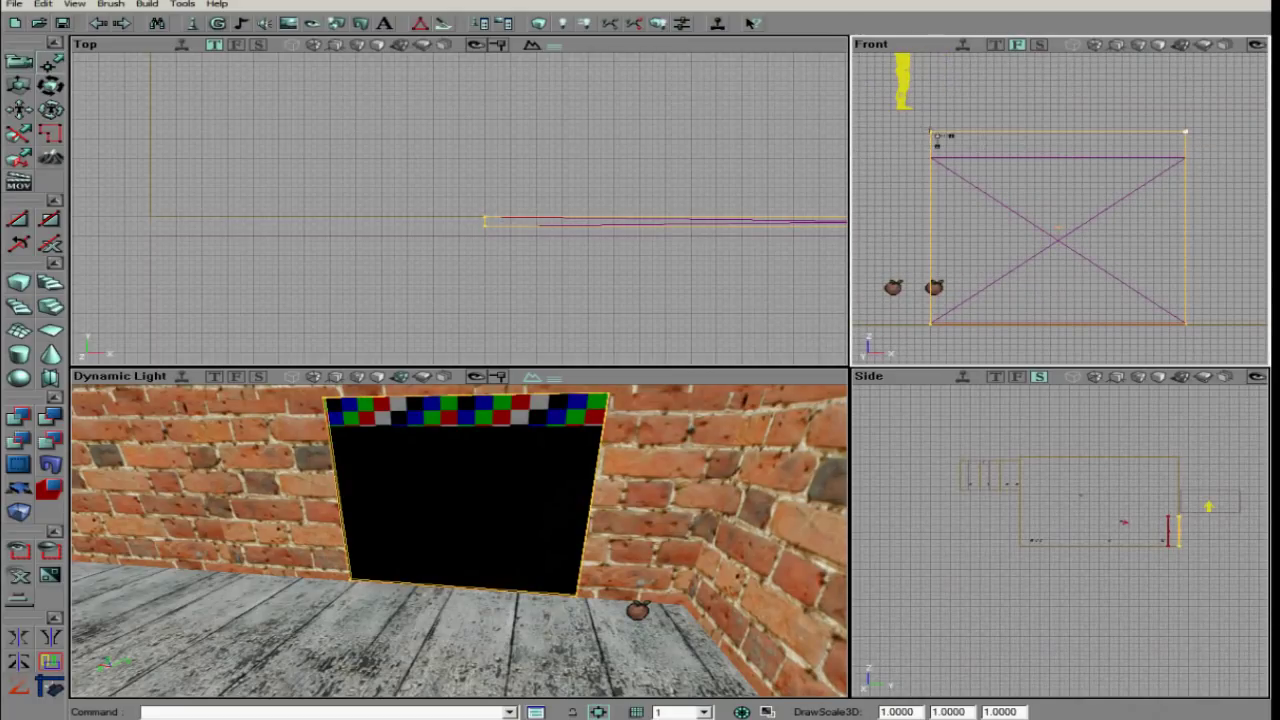
{"action": "scroll", "coordinate": [1068, 220], "scroll_direction": "up", "scroll_amount": 5}
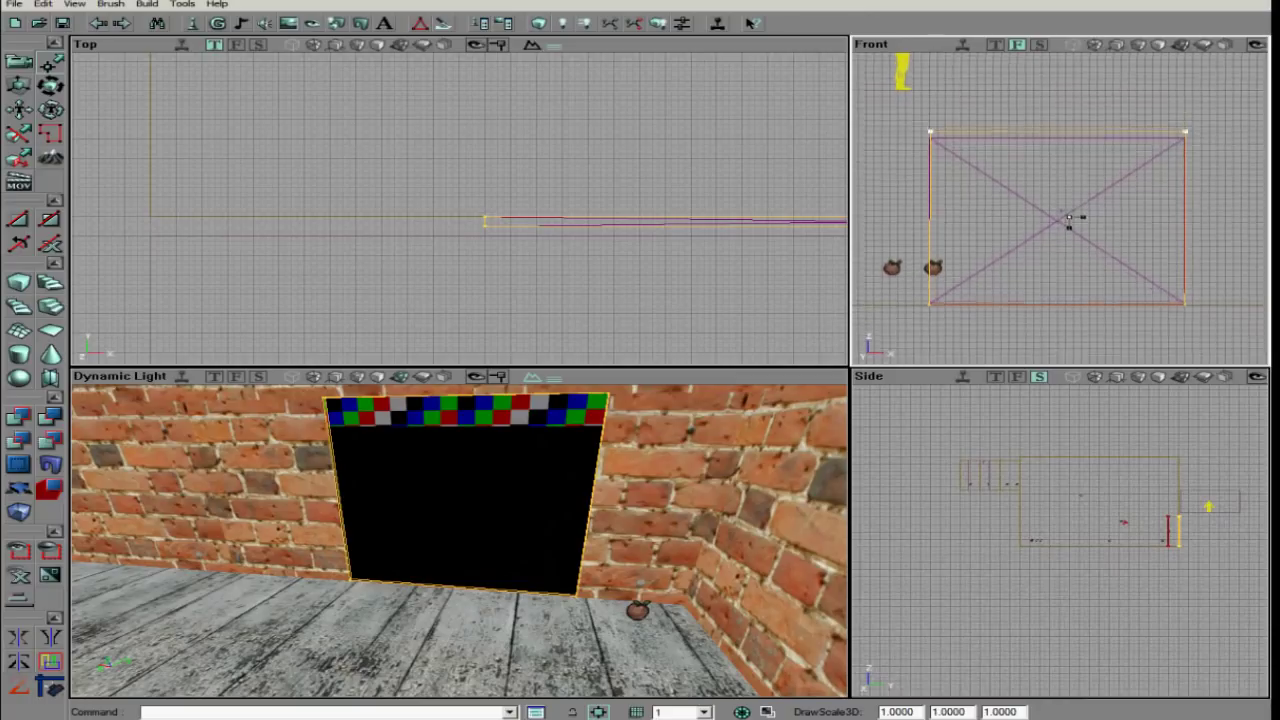
{"action": "scroll", "coordinate": [1068, 220], "scroll_direction": "up", "scroll_amount": 3}
{"action": "mouse_move", "coordinate": [1000, 209]}
{"action": "left_mouse_down"}
{"action": "mouse_move", "coordinate": [1071, 220]}
{"action": "mouse_move", "coordinate": [1248, 189]}
{"action": "mouse_move", "coordinate": [1074, 222]}
{"action": "left_mouse_up"}
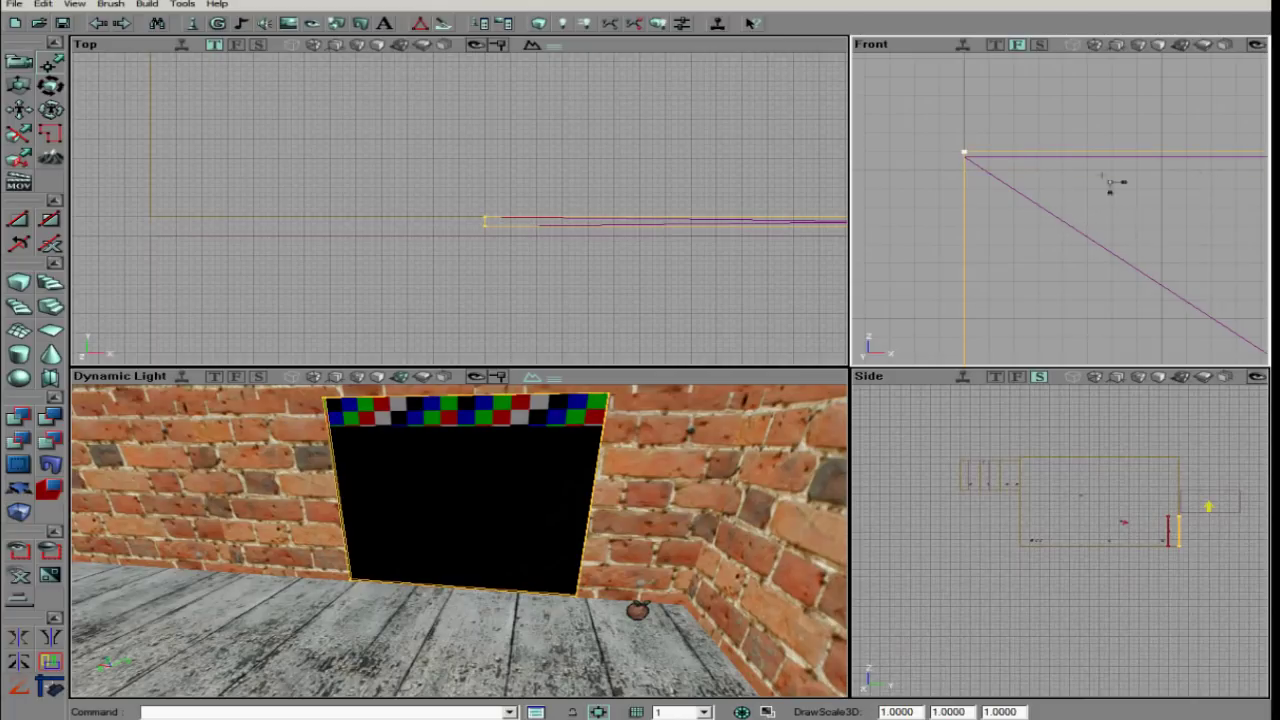
Rebuild the map's geometry and lighting with the resized doorway
{"action": "left_click", "coordinate": [537, 26]}
{"action": "left_click", "coordinate": [22, 63]}
{"action": "left_click", "coordinate": [655, 546]}
{"action": "left_click", "coordinate": [562, 23]}
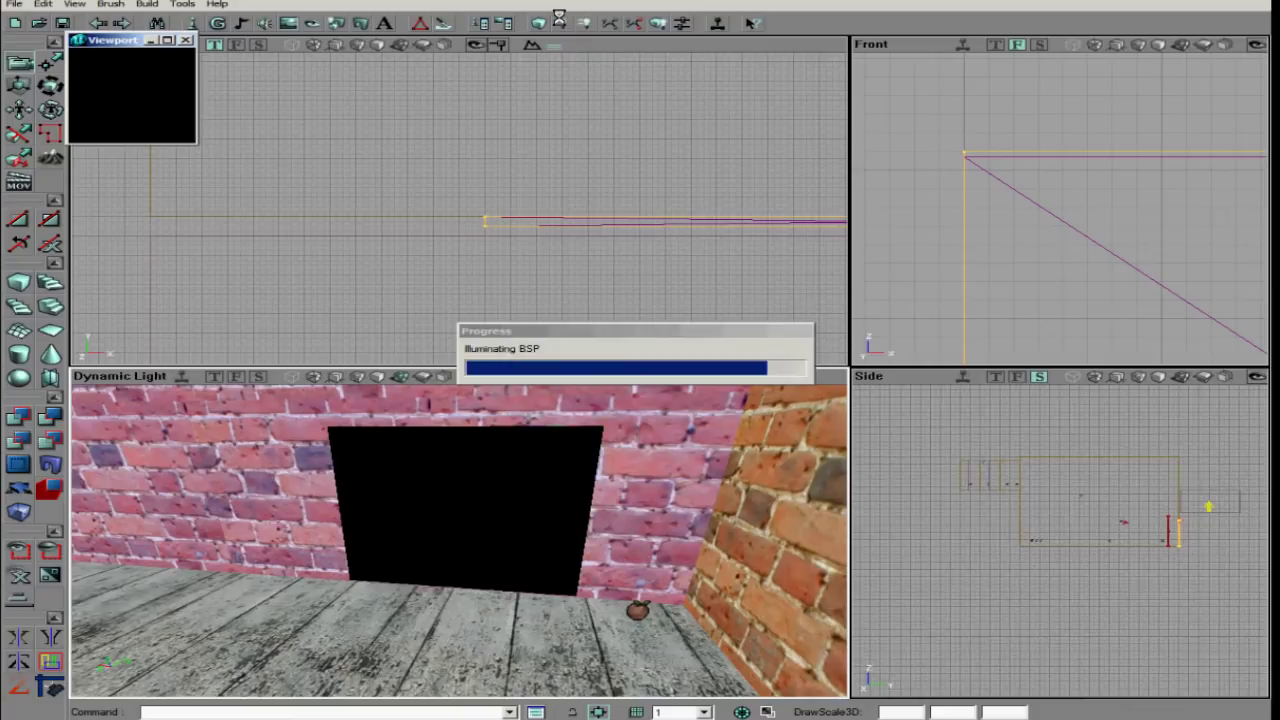
Select the trader door and set its mover keyframe to Key 0 (Base) in the closed position
{"action": "left_click", "coordinate": [512, 472]}
{"action": "left_click", "coordinate": [644, 457]}
{"action": "left_click_drag", "start_coordinate": [637, 507], "coordinate": [458, 540]}
{"action": "right_click", "coordinate": [523, 521]}
{"action": "mouse_move", "coordinate": [576, 250]}
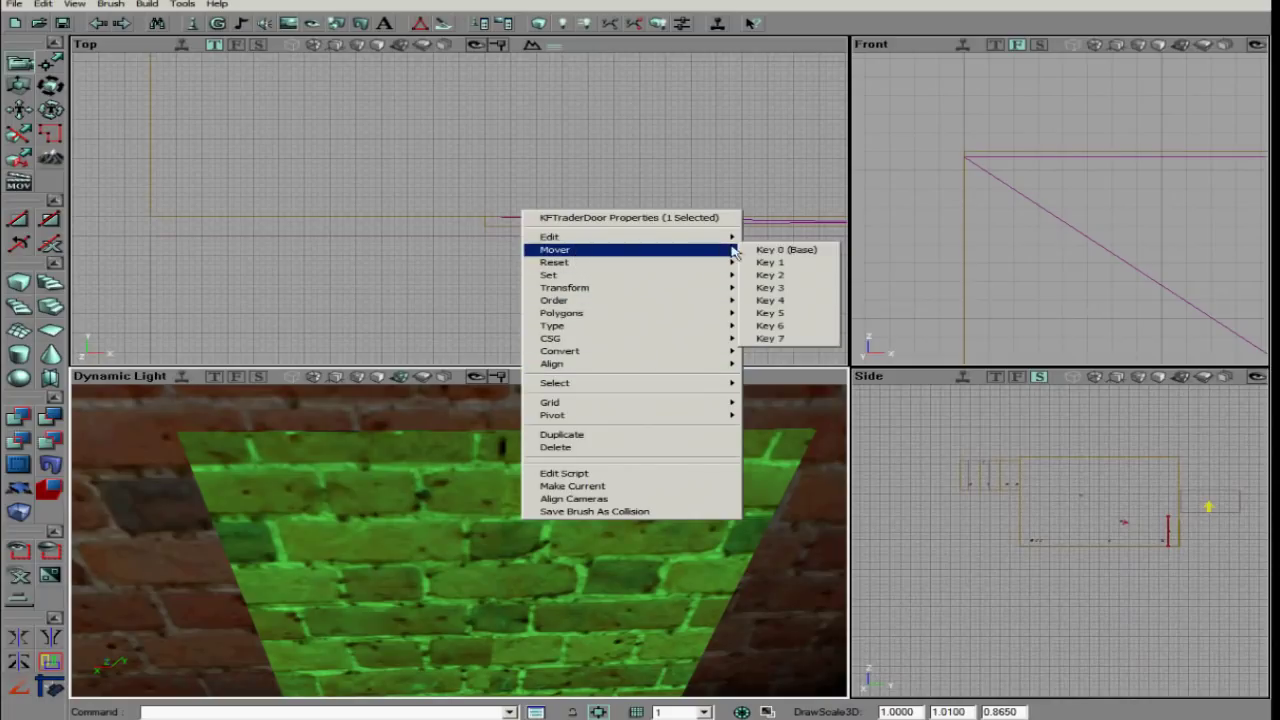
{"action": "left_click", "coordinate": [770, 250]}
Switch the trader door to mover Key 1 and raise it straight up until its lower edge meets the doorway's top
{"action": "right_click", "coordinate": [503, 521]}
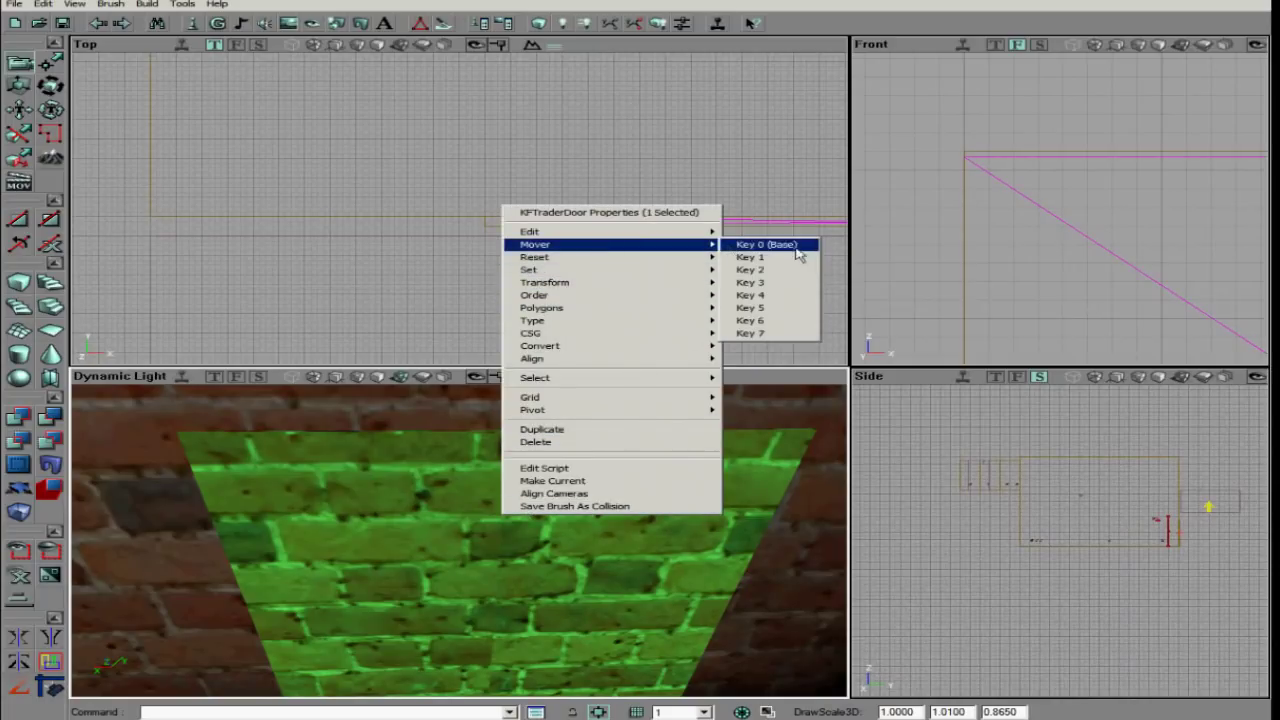
{"action": "left_click", "coordinate": [793, 260]}
{"action": "left_click_drag", "start_coordinate": [546, 562], "coordinate": [457, 543]}
{"action": "left_click_drag", "start_coordinate": [540, 240], "coordinate": [447, 205]}
{"action": "right_click_drag", "start_coordinate": [674, 240], "coordinate": [195, 209], "text": "ctrl"}
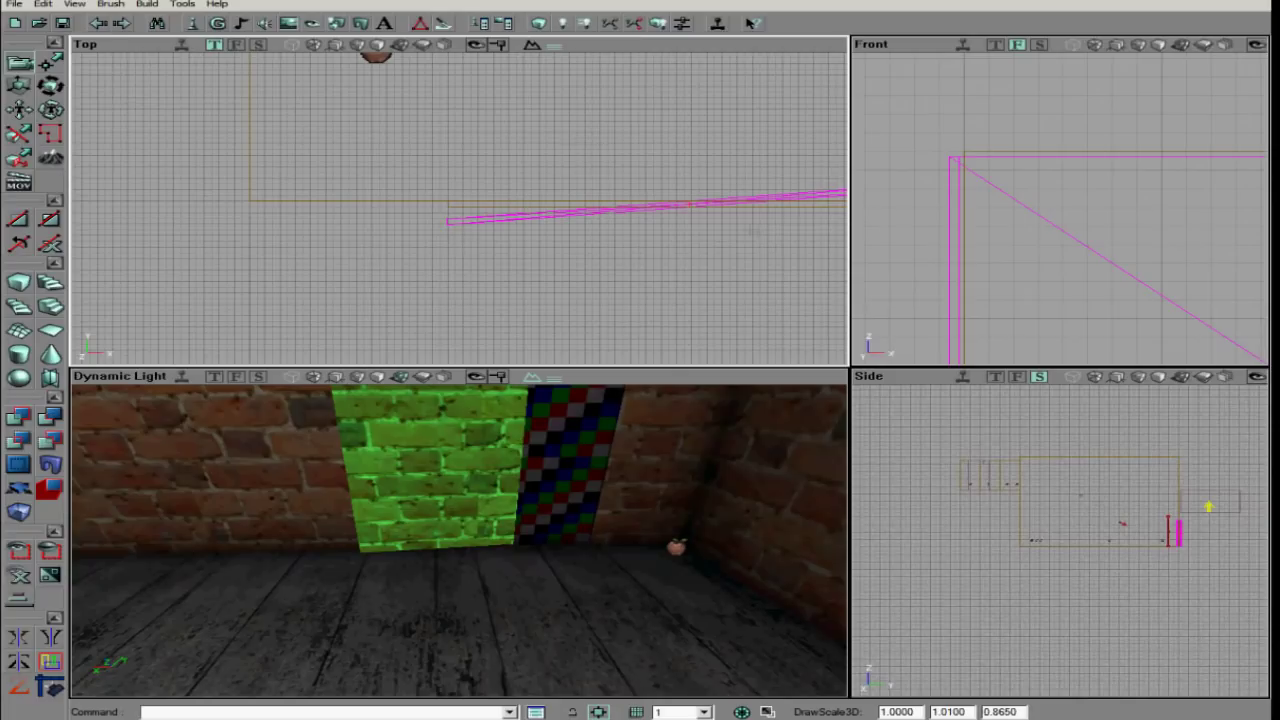
{"action": "left_click_drag", "start_coordinate": [528, 475], "coordinate": [526, 386], "text": "ctrl"}
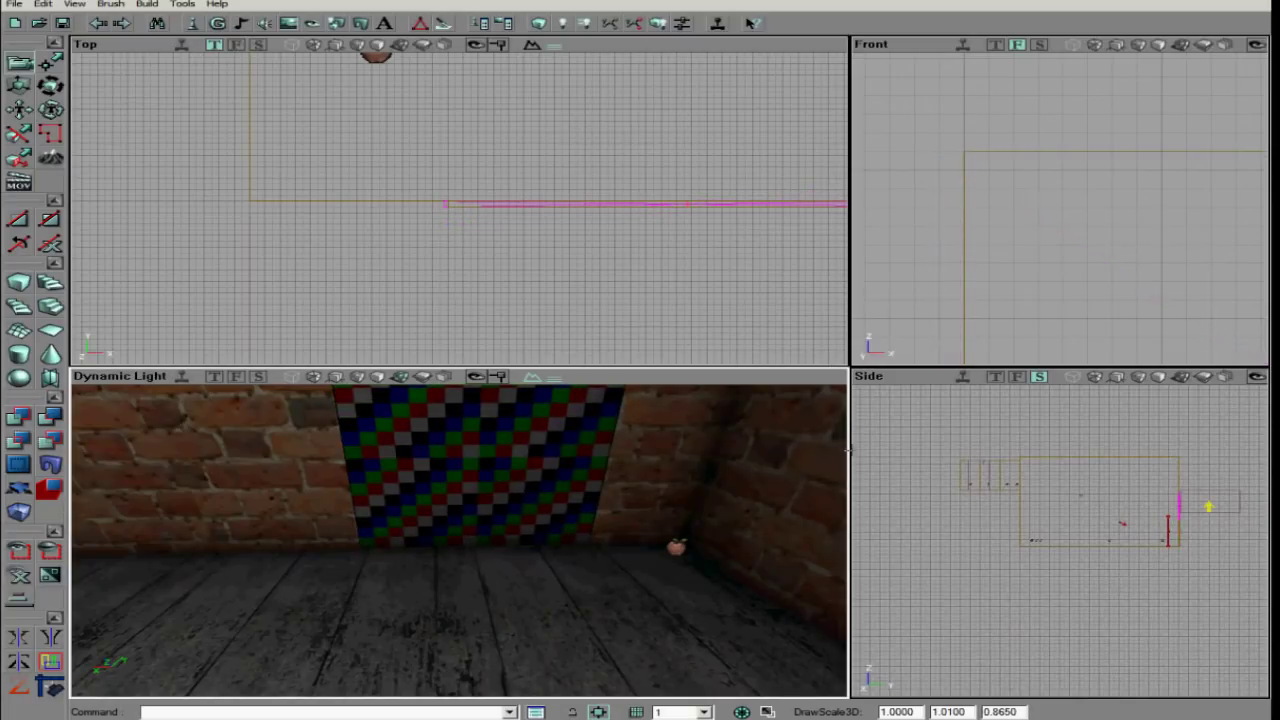
{"action": "left_click_drag", "start_coordinate": [1060, 209], "coordinate": [1083, 249]}
{"action": "left_click_drag", "start_coordinate": [455, 207], "coordinate": [394, 217]}
{"action": "right_click_drag", "start_coordinate": [550, 581], "coordinate": [458, 540]}
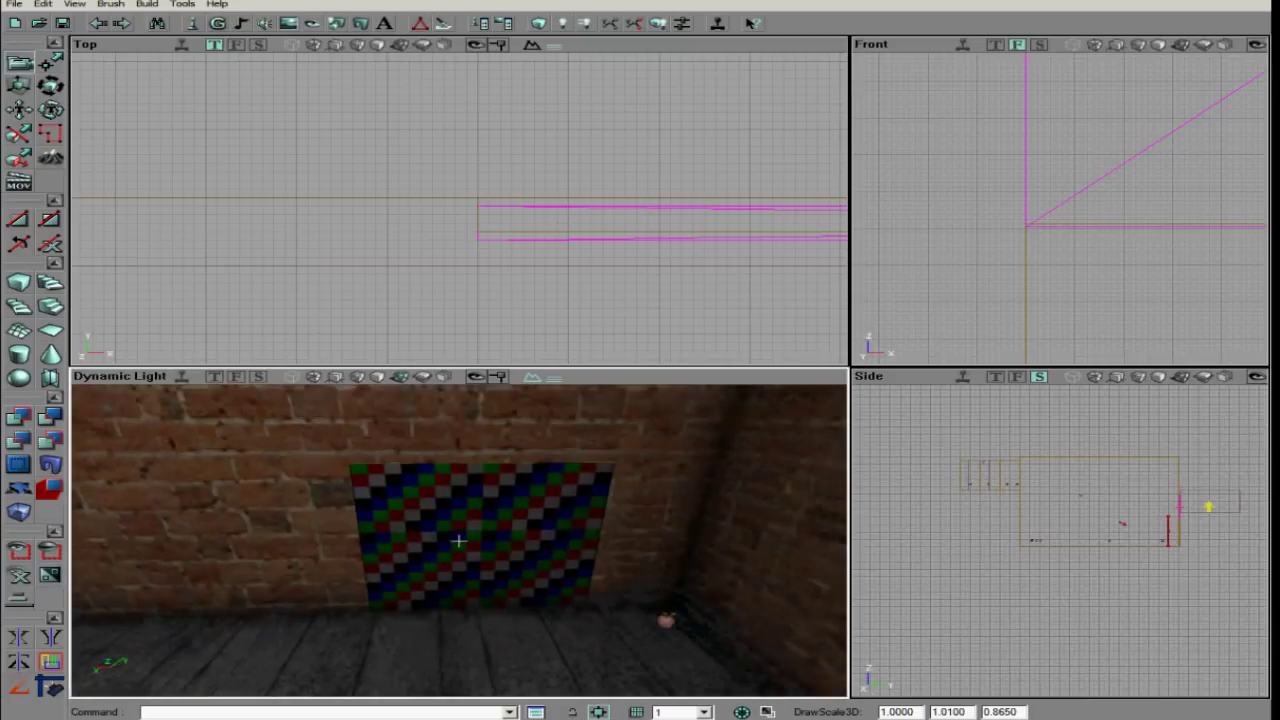
Rebuild the map and return the trader door mover to Key 0 (Base)
{"action": "left_click", "coordinate": [541, 25]}
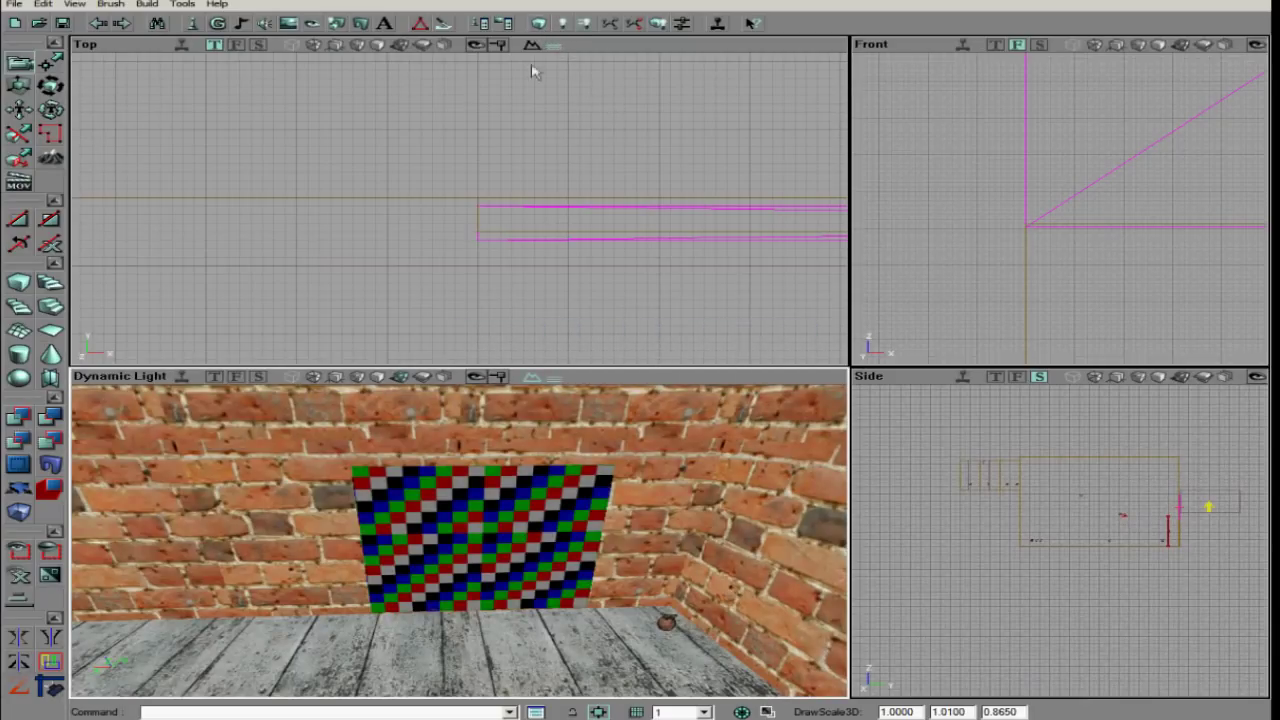
{"action": "right_click", "coordinate": [569, 209]}
{"action": "mouse_move", "coordinate": [692, 251]}
{"action": "left_click", "coordinate": [814, 250]}
Examine the trader door's Events and Mover properties, including its tag
{"action": "right_click", "coordinate": [538, 198]}
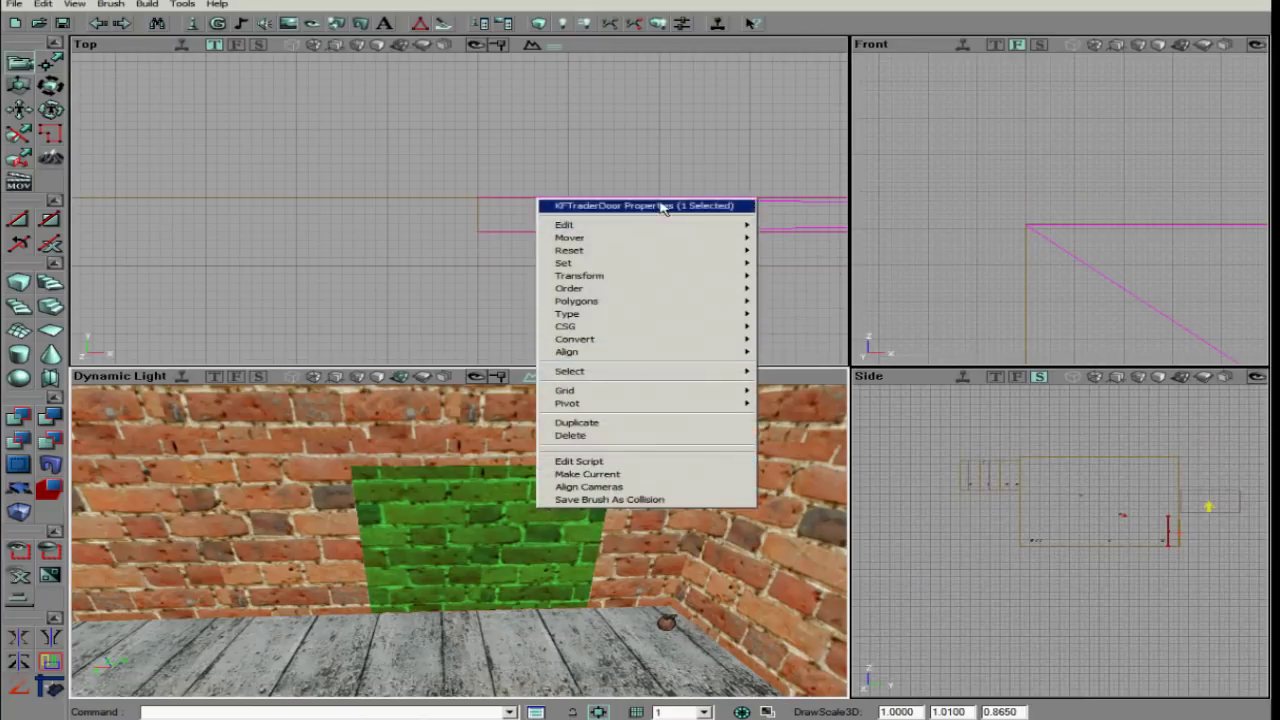
{"action": "left_click", "coordinate": [666, 208]}
{"action": "left_click", "coordinate": [646, 197]}
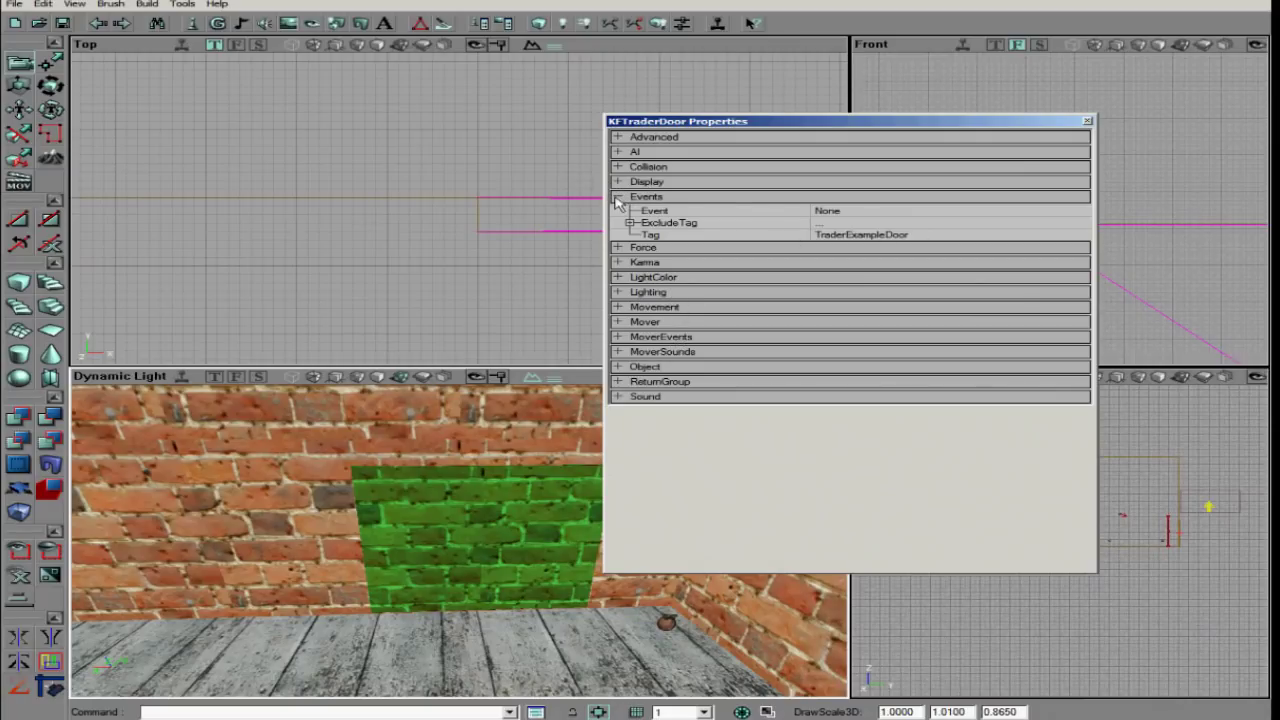
{"action": "left_click", "coordinate": [645, 322]}
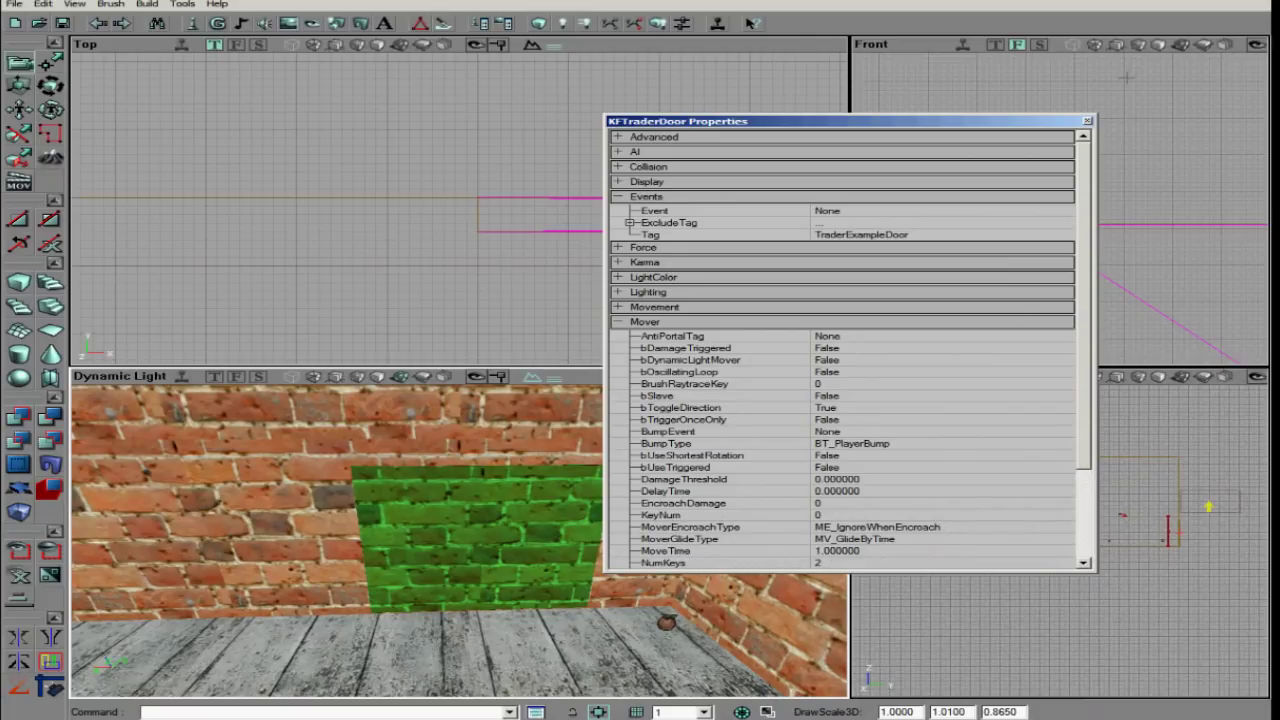
{"action": "left_click", "coordinate": [1088, 121]}
{"action": "scroll", "coordinate": [537, 186], "scroll_direction": "down", "scroll_amount": 6}
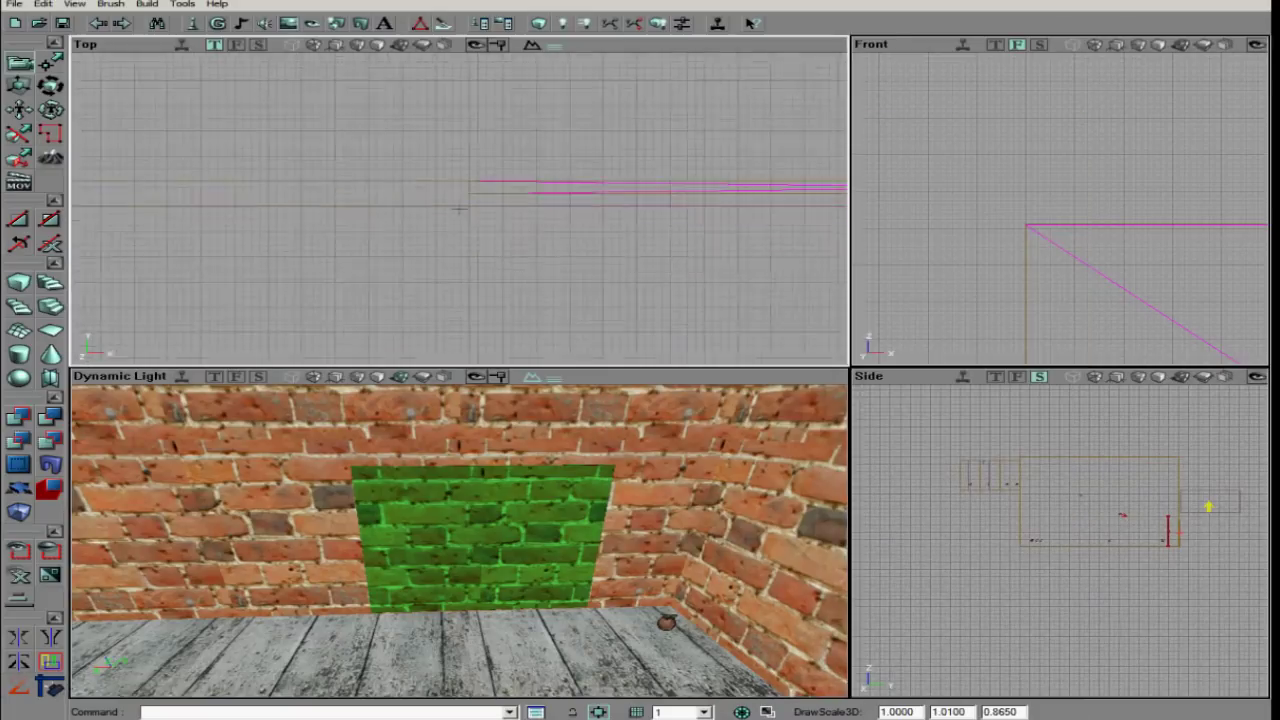
Compare the ShopVolume's Event property with the trader door's Tag
{"action": "left_click", "coordinate": [432, 204]}
{"action": "right_click", "coordinate": [416, 202]}
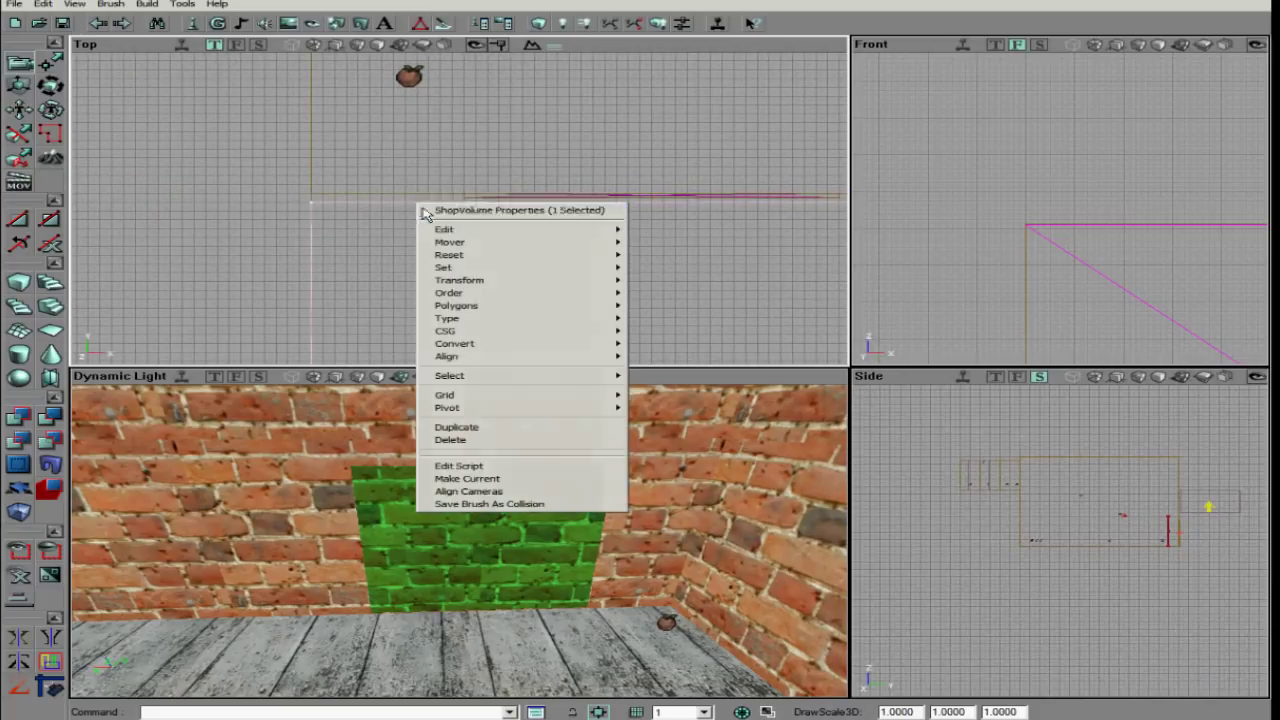
{"action": "left_click", "coordinate": [432, 211]}
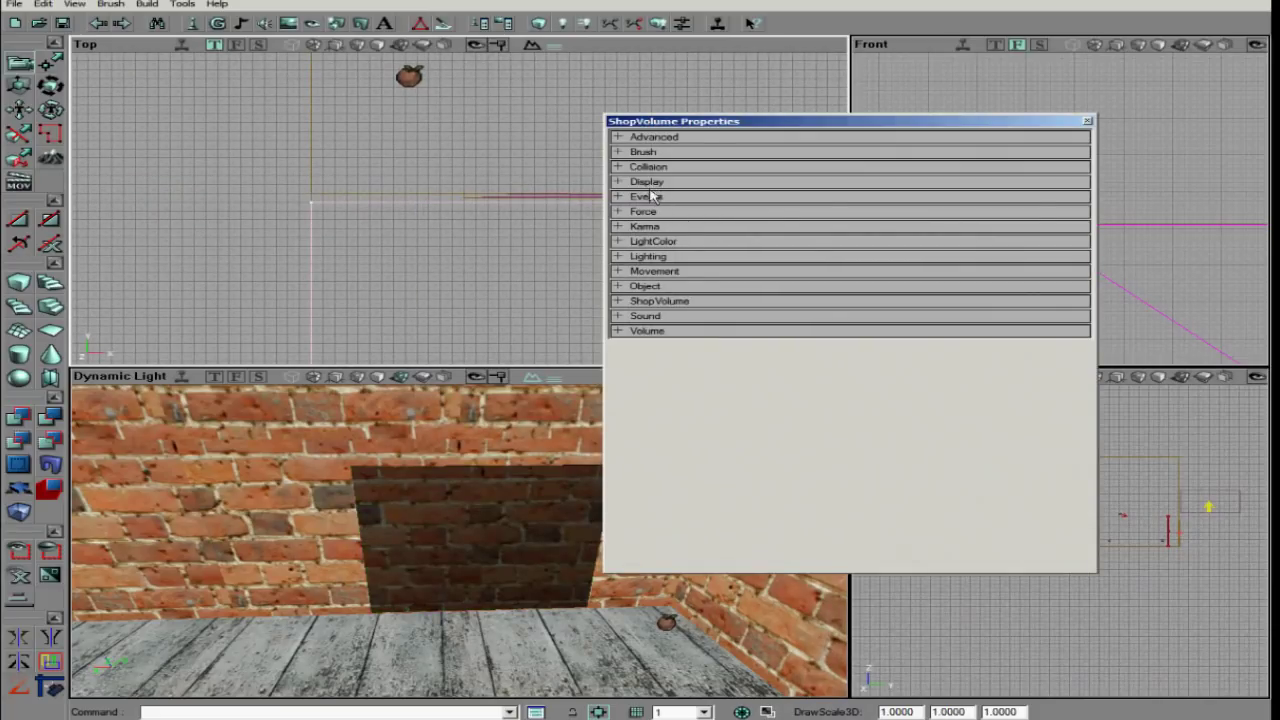
{"action": "left_click", "coordinate": [652, 197]}
{"action": "left_click_drag", "start_coordinate": [589, 206], "coordinate": [457, 208]}
{"action": "scroll", "coordinate": [415, 182], "scroll_direction": "up", "scroll_amount": 4}
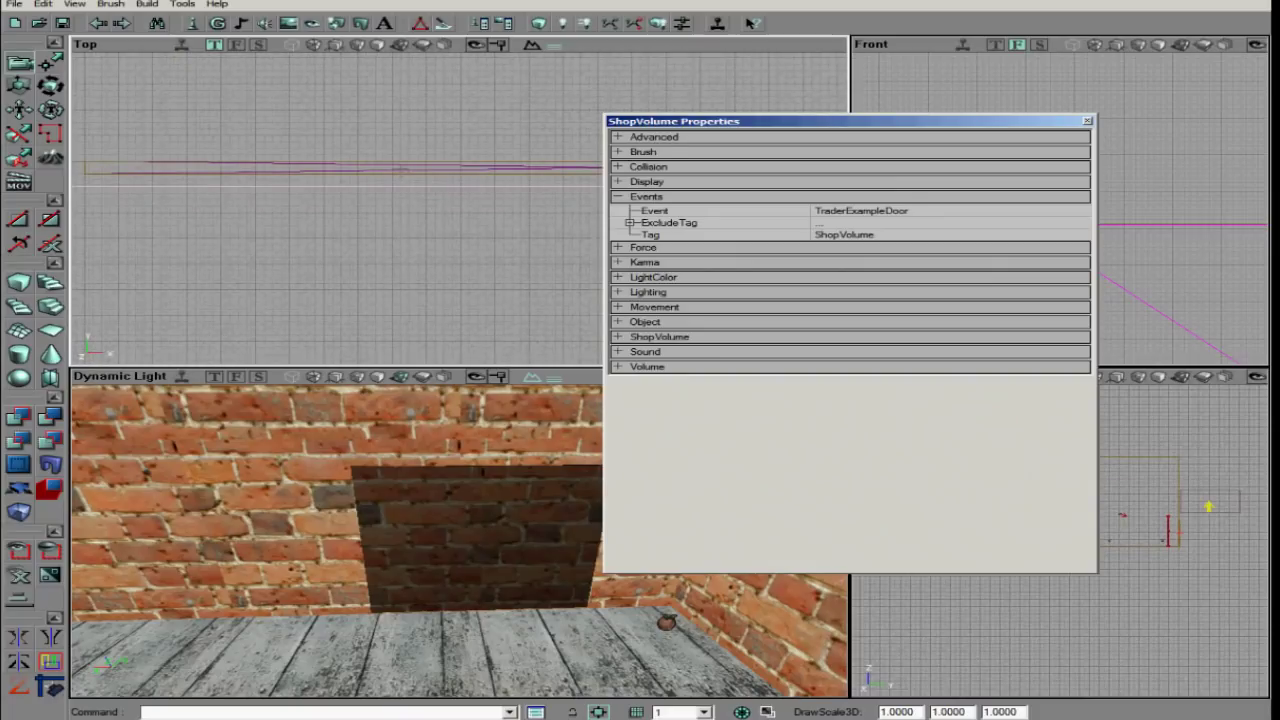
{"action": "left_click", "coordinate": [415, 170]}
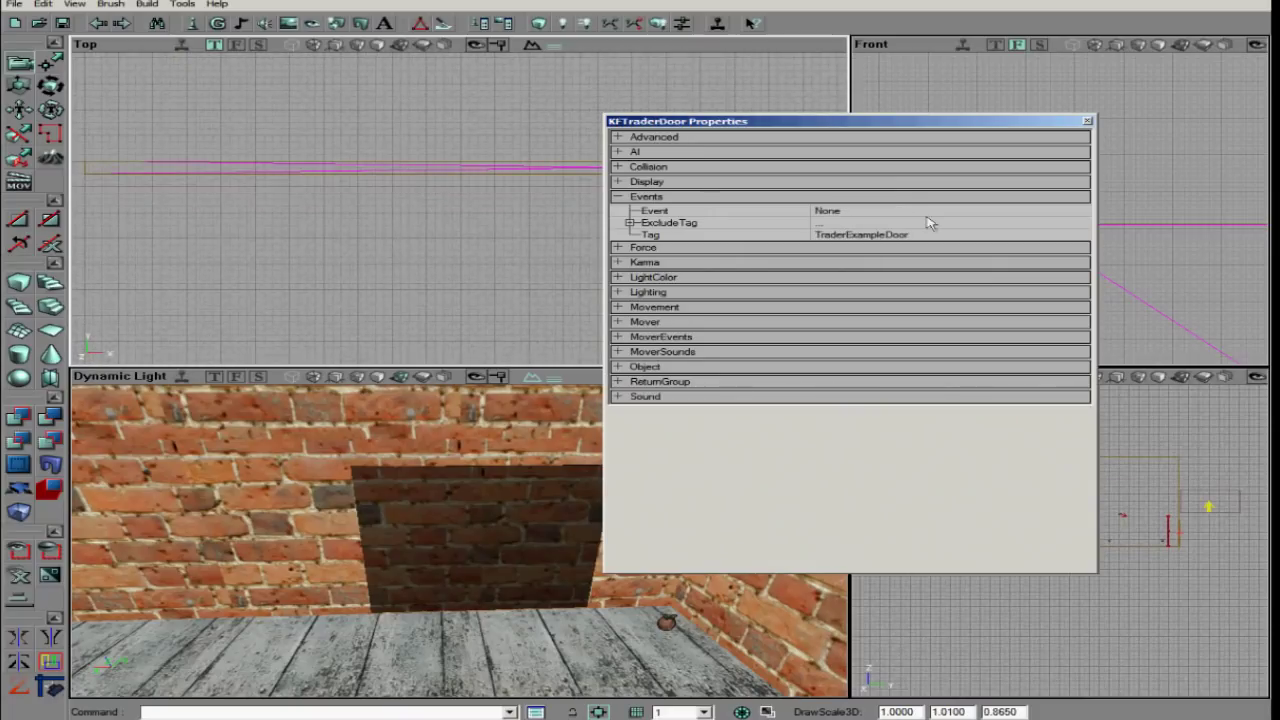
{"action": "left_click", "coordinate": [437, 191]}
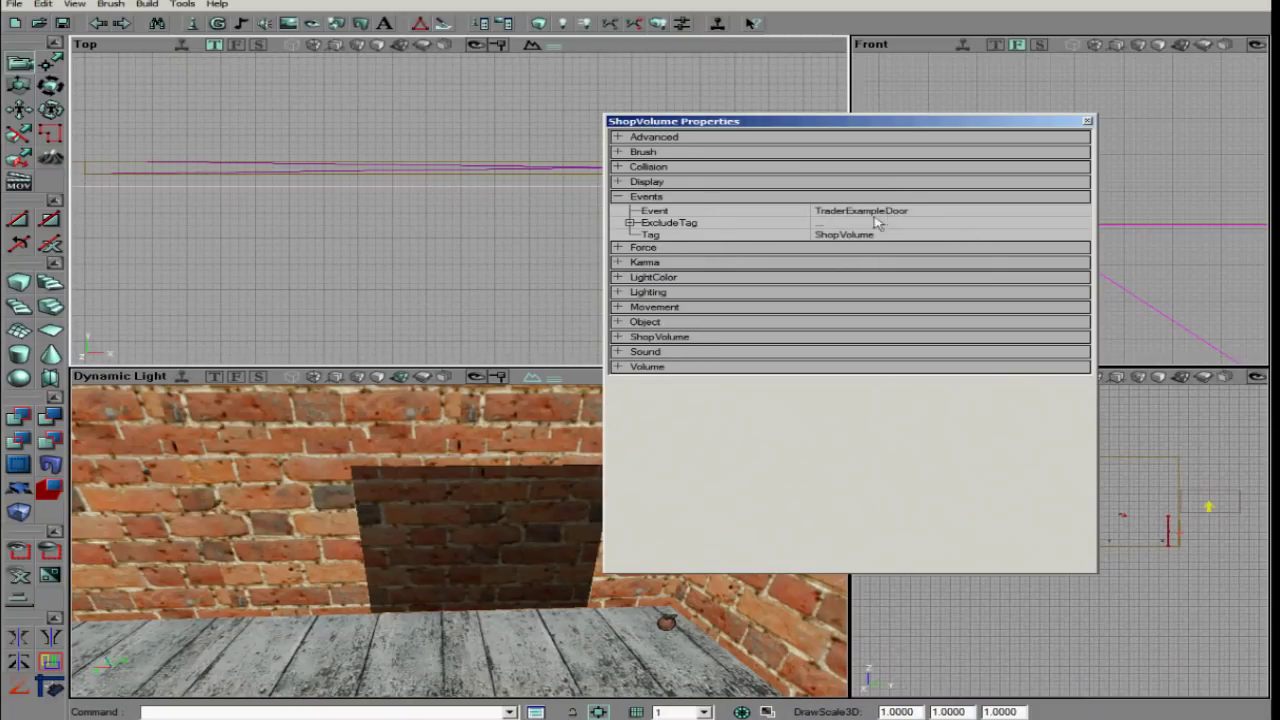
Examine the ShopVolume's own settings, including its teleport URL, and close its properties
{"action": "left_click", "coordinate": [688, 370]}
{"action": "left_click", "coordinate": [688, 369]}
{"action": "scroll", "coordinate": [433, 192], "scroll_direction": "down", "scroll_amount": 6}
{"action": "scroll", "coordinate": [415, 185], "scroll_direction": "up", "scroll_amount": 3}
{"action": "left_click", "coordinate": [693, 337]}
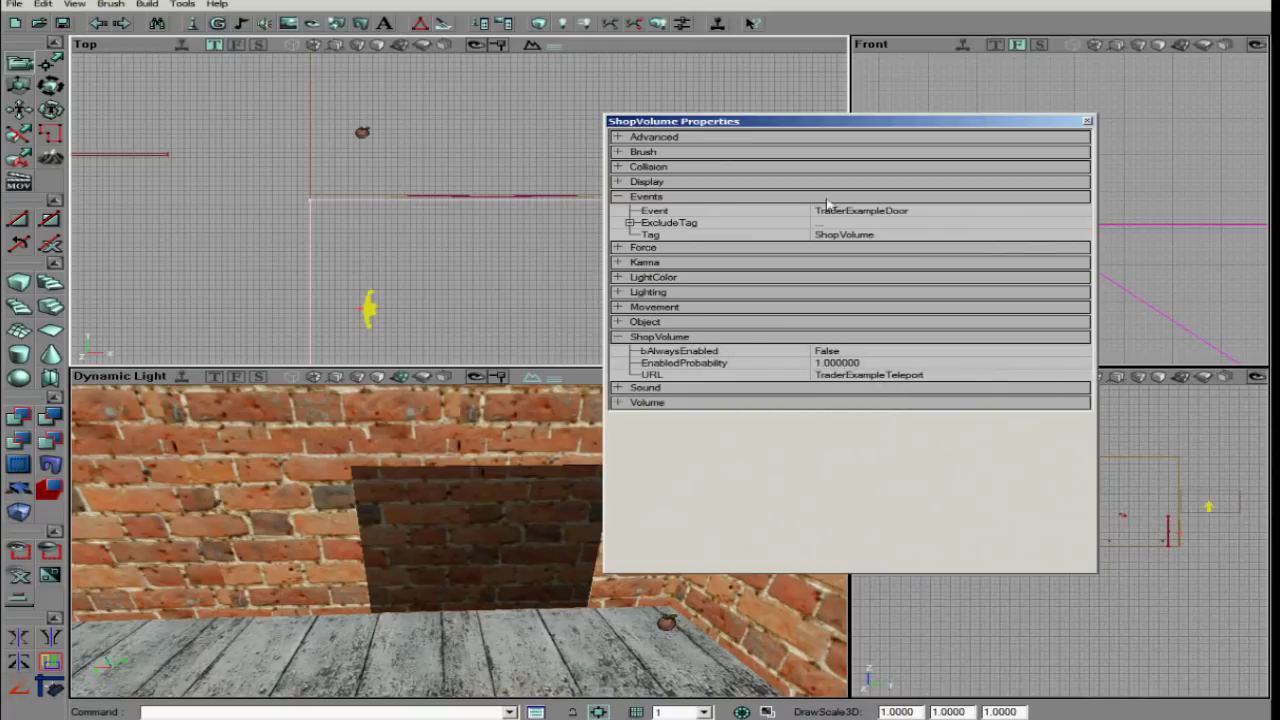
{"action": "left_click", "coordinate": [1087, 121]}
Build a cube builder brush with height, width and breadth of 512
{"action": "scroll", "coordinate": [470, 209], "scroll_direction": "up", "scroll_amount": 3}
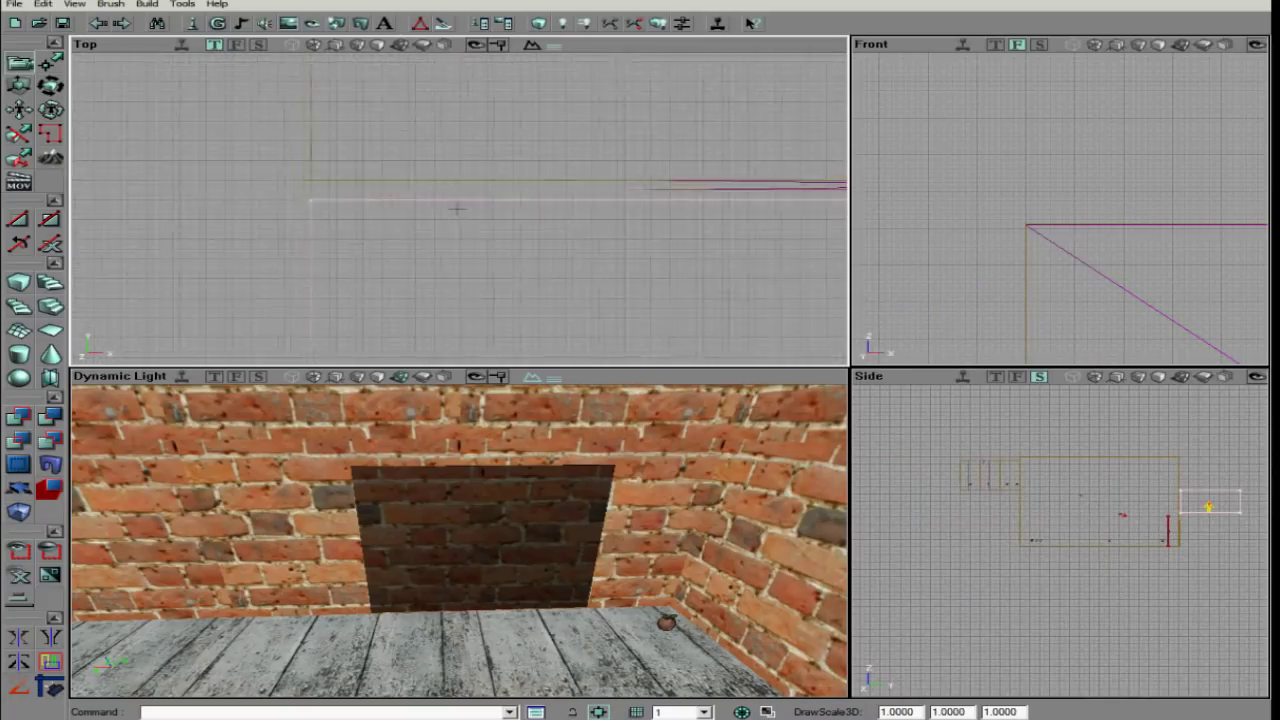
{"action": "scroll", "coordinate": [470, 209], "scroll_direction": "down", "scroll_amount": 4}
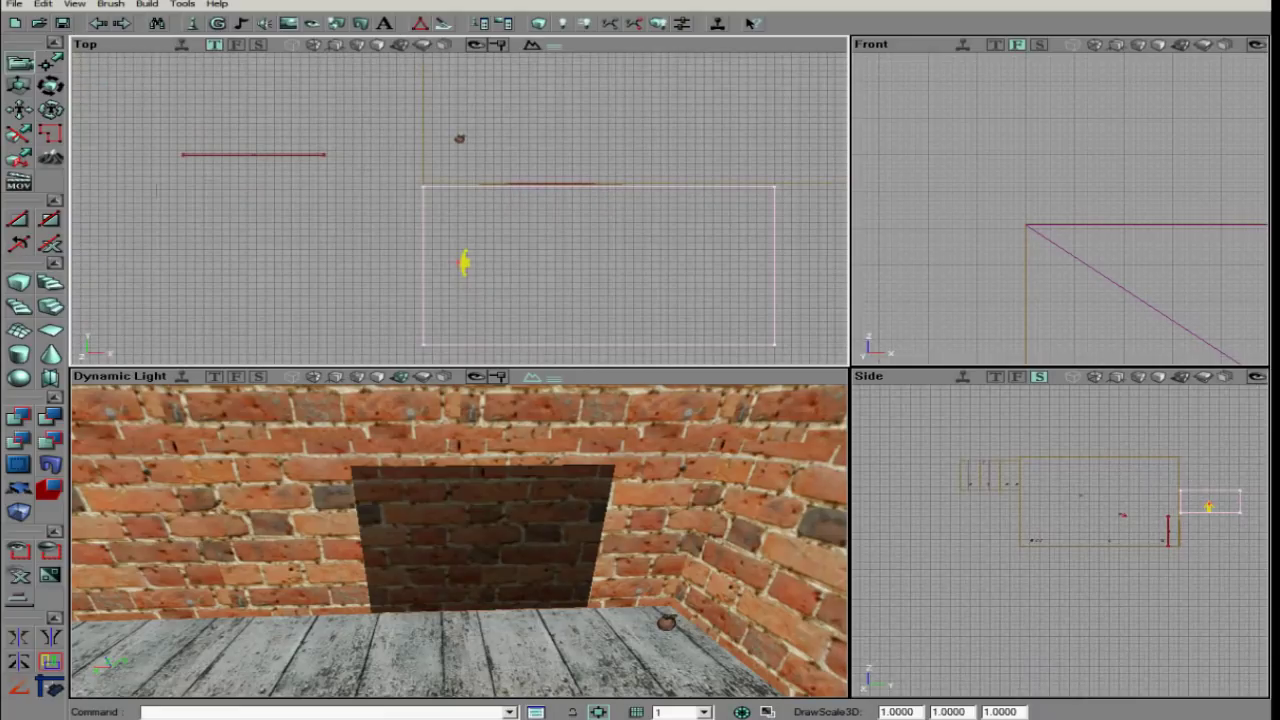
{"action": "right_click", "coordinate": [27, 284]}
{"action": "left_click", "coordinate": [214, 342]}
{"action": "type", "text": "56.000000"}
{"action": "left_click", "coordinate": [195, 355]}
{"action": "type", "text": "512"}
{"action": "left_click", "coordinate": [211, 332]}
{"action": "type", "text": "512"}
{"action": "left_click", "coordinate": [338, 323]}
{"action": "left_click", "coordinate": [458, 208]}
Position the cube brush directly behind the doorway at floor level and subtract it as the trader's shop room
{"action": "scroll", "coordinate": [458, 208], "scroll_direction": "down", "scroll_amount": 4}
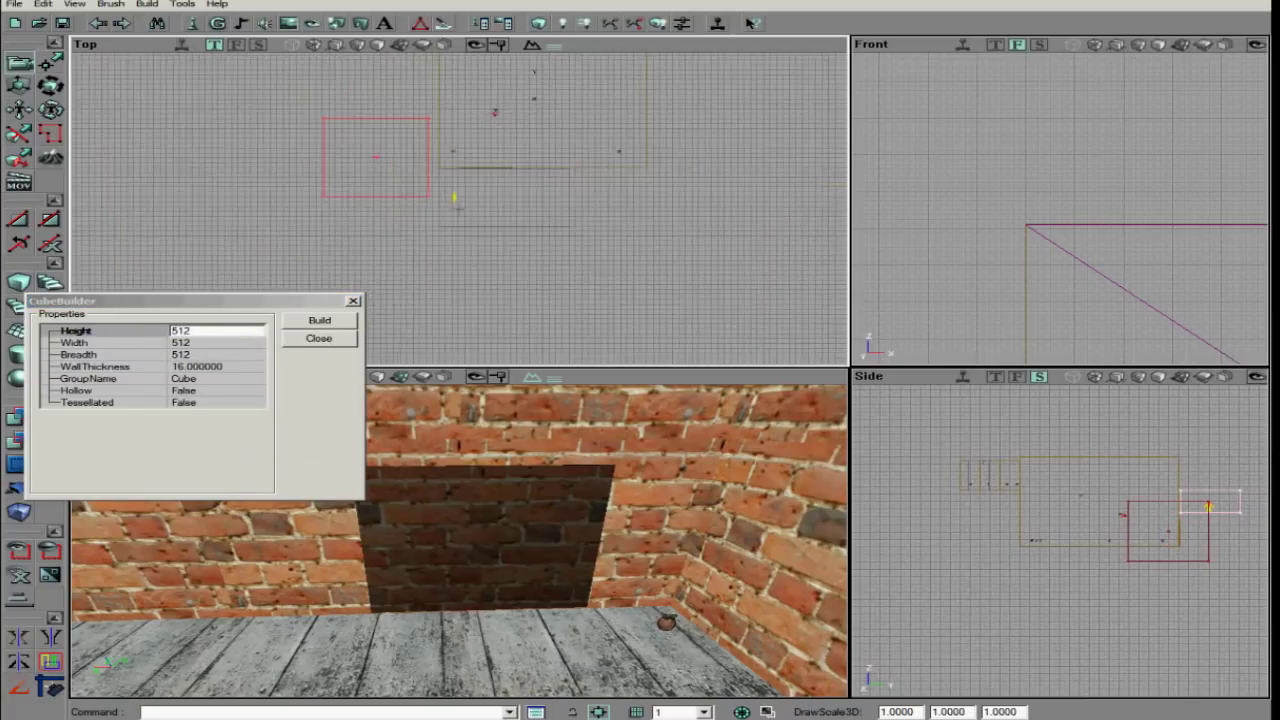
{"action": "left_click_drag", "start_coordinate": [458, 208], "coordinate": [449, 208], "text": "ctrl"}
{"action": "scroll", "coordinate": [458, 208], "scroll_direction": "up", "scroll_amount": 6}
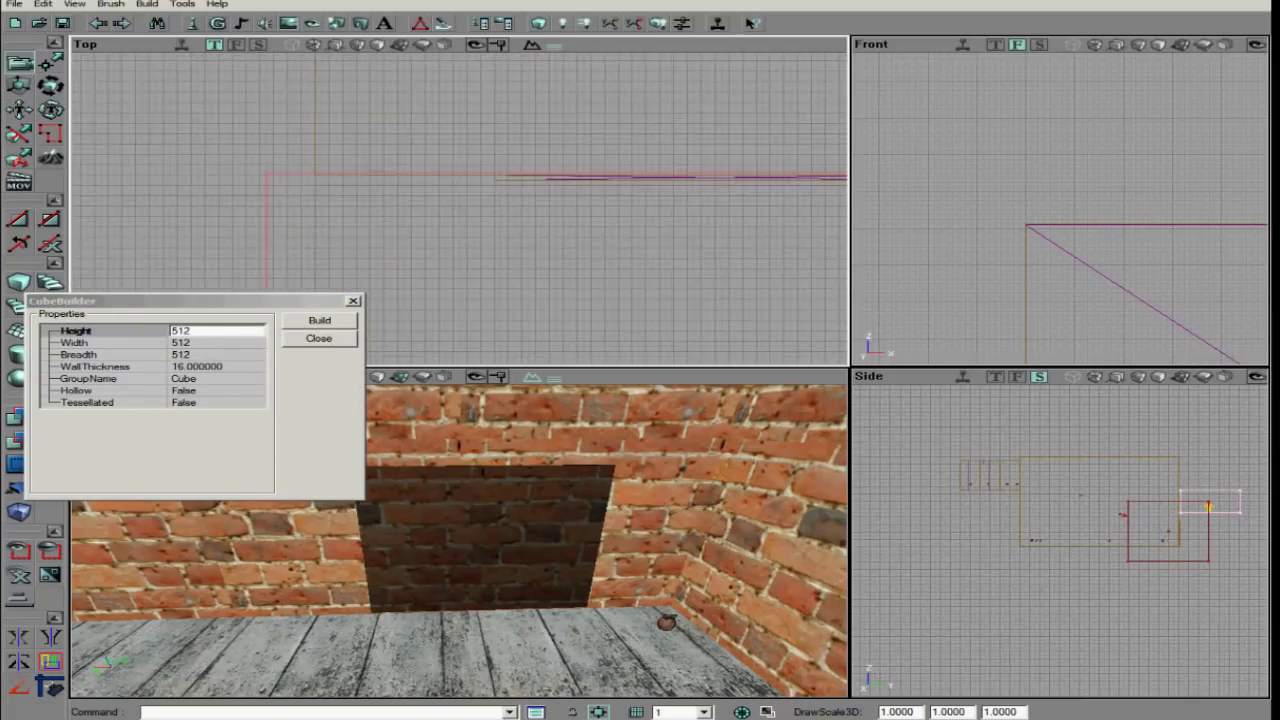
{"action": "mouse_move", "coordinate": [415, 491]}
{"action": "left_mouse_down"}
{"action": "mouse_move", "coordinate": [657, 540]}
{"action": "mouse_move", "coordinate": [657, 500]}
{"action": "left_mouse_up"}
{"action": "scroll", "coordinate": [1060, 210], "scroll_direction": "down", "scroll_amount": 4}
{"action": "left_click_drag", "start_coordinate": [1060, 260], "coordinate": [1060, 130]}
{"action": "scroll", "coordinate": [1060, 210], "scroll_direction": "up", "scroll_amount": 4}
{"action": "left_click_drag", "start_coordinate": [1060, 210], "coordinate": [1060, 218], "text": "ctrl"}
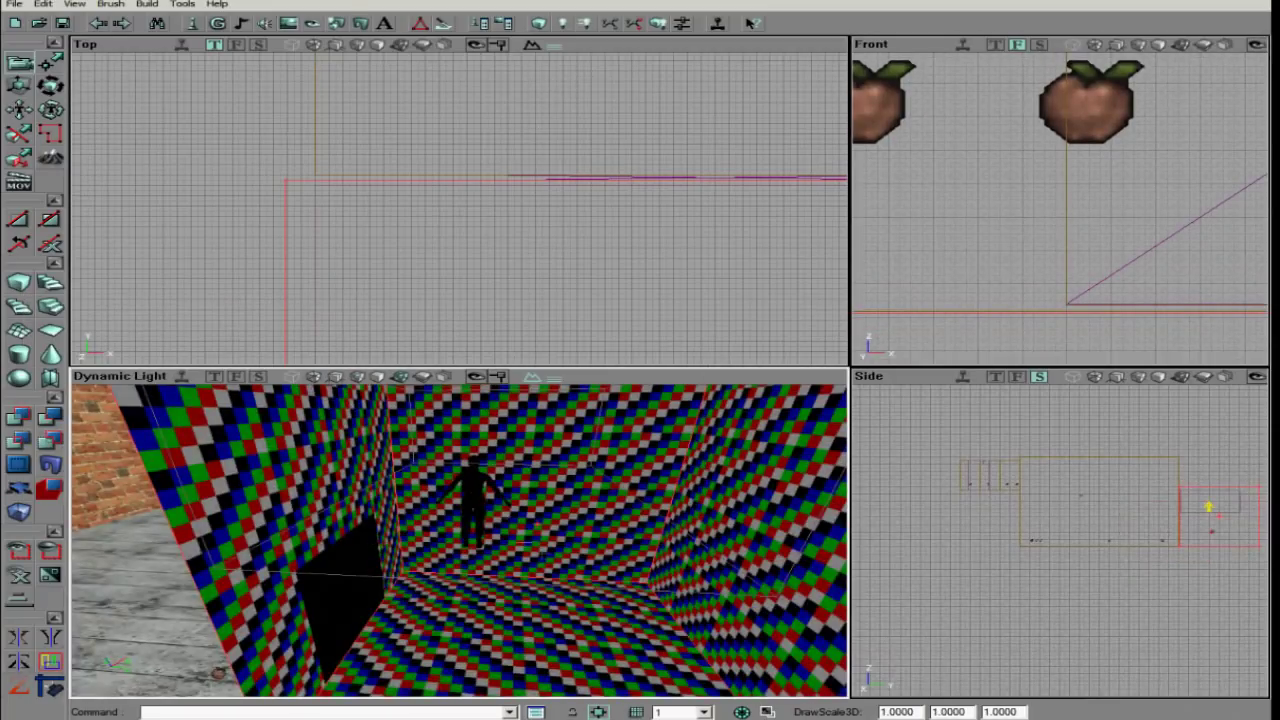
Lower the ShopVolume and the trader onto the shop room's floor and rebuild the map
{"action": "left_click_drag", "start_coordinate": [460, 540], "coordinate": [480, 520]}
{"action": "mouse_move", "coordinate": [513, 447]}
{"action": "left_mouse_down", "text": "ctrl"}
{"action": "mouse_move", "coordinate": [513, 483]}
{"action": "mouse_move", "coordinate": [513, 430]}
{"action": "left_mouse_up", "text": "ctrl"}
{"action": "left_click_drag", "start_coordinate": [1042, 275], "coordinate": [1094, 160]}
{"action": "scroll", "coordinate": [1060, 210], "scroll_direction": "down", "scroll_amount": 1}
{"action": "left_click_drag", "start_coordinate": [1052, 238], "coordinate": [1052, 177], "text": "ctrl"}
{"action": "left_click", "coordinate": [543, 26]}
{"action": "left_click_drag", "start_coordinate": [470, 606], "coordinate": [428, 540]}
{"action": "scroll", "coordinate": [606, 290], "scroll_direction": "down", "scroll_amount": 5}
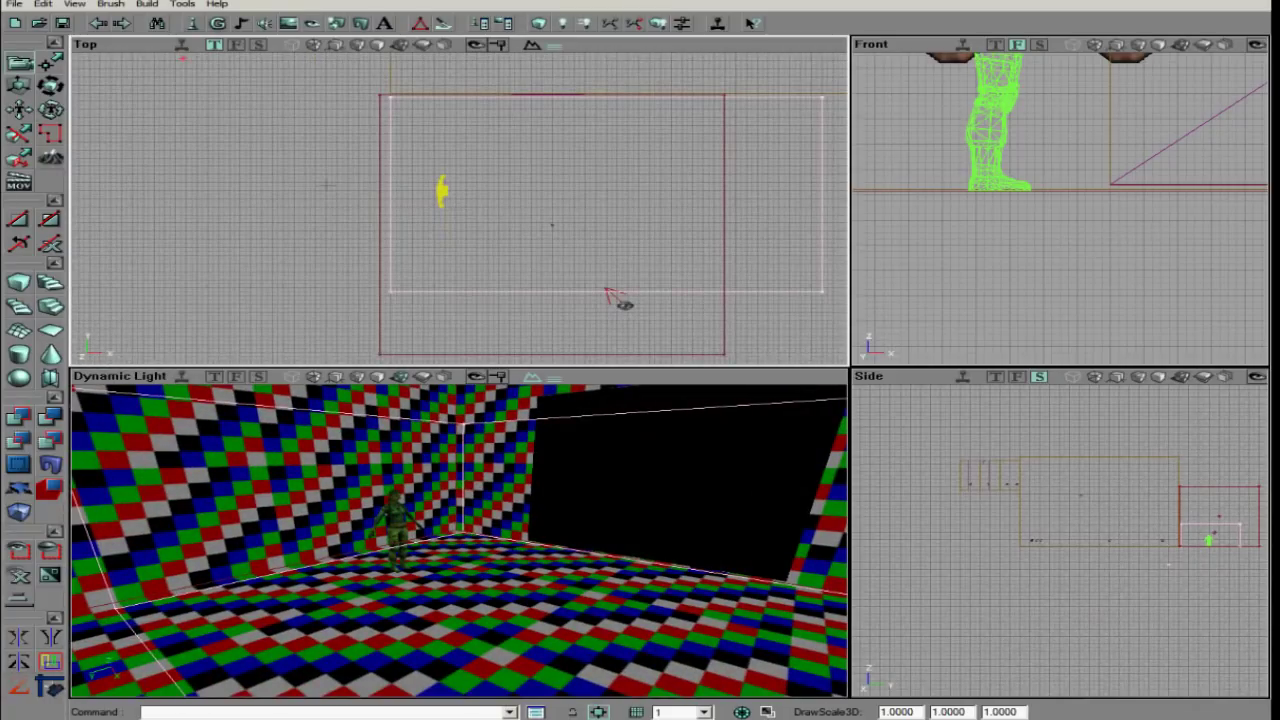
Extend the ShopVolume's rear edge by its vertices to the room's back wall and shift the volume sideways to cover the room
{"action": "left_click", "coordinate": [50, 60]}
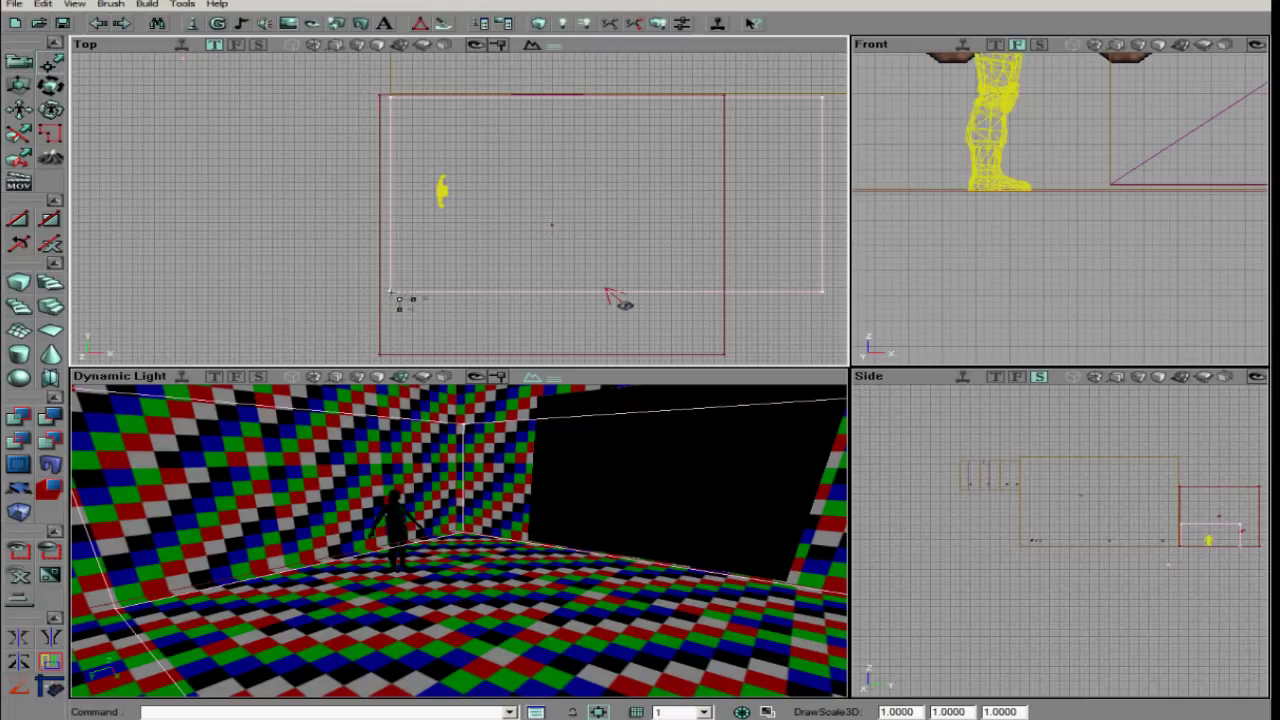
{"action": "left_click_drag", "start_coordinate": [806, 293], "coordinate": [806, 355], "text": "ctrl"}
{"action": "left_click", "coordinate": [510, 26]}
{"action": "left_click_drag", "start_coordinate": [618, 252], "coordinate": [589, 251], "text": "ctrl"}
Deselect the ShopVolume and rebuild the whole map, including its lighting
{"action": "left_click", "coordinate": [291, 228]}
{"action": "right_click_drag", "start_coordinate": [318, 512], "coordinate": [372, 530]}
{"action": "right_click_drag", "start_coordinate": [459, 549], "coordinate": [459, 540]}
{"action": "left_click_drag", "start_coordinate": [459, 540], "coordinate": [459, 540]}
{"action": "left_click", "coordinate": [143, 6]}
{"action": "left_click", "coordinate": [187, 103]}
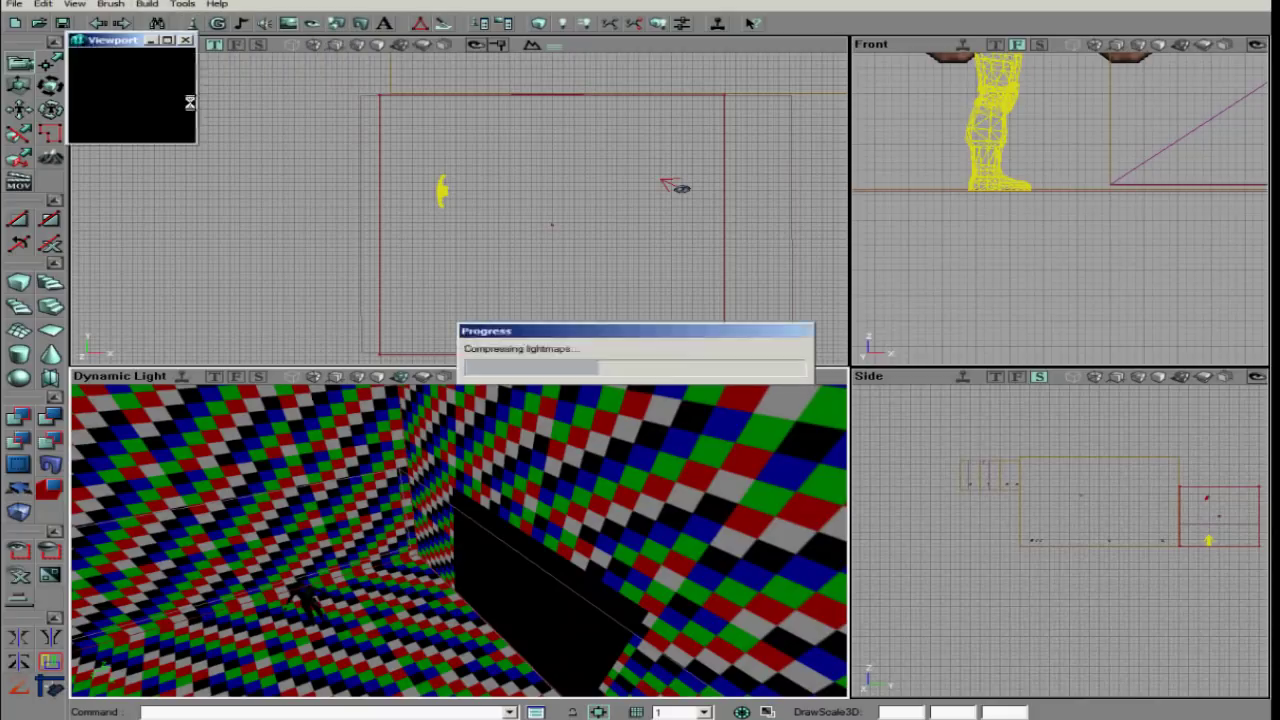
Add a light inside the shop room and rebuild the map
{"action": "right_click_drag", "start_coordinate": [383, 556], "coordinate": [375, 520]}
{"action": "right_click", "coordinate": [383, 556]}
{"action": "left_click", "coordinate": [443, 426]}
{"action": "right_click_drag", "start_coordinate": [440, 480], "coordinate": [440, 530]}
{"action": "left_click", "coordinate": [150, 6]}
{"action": "left_click", "coordinate": [160, 104]}
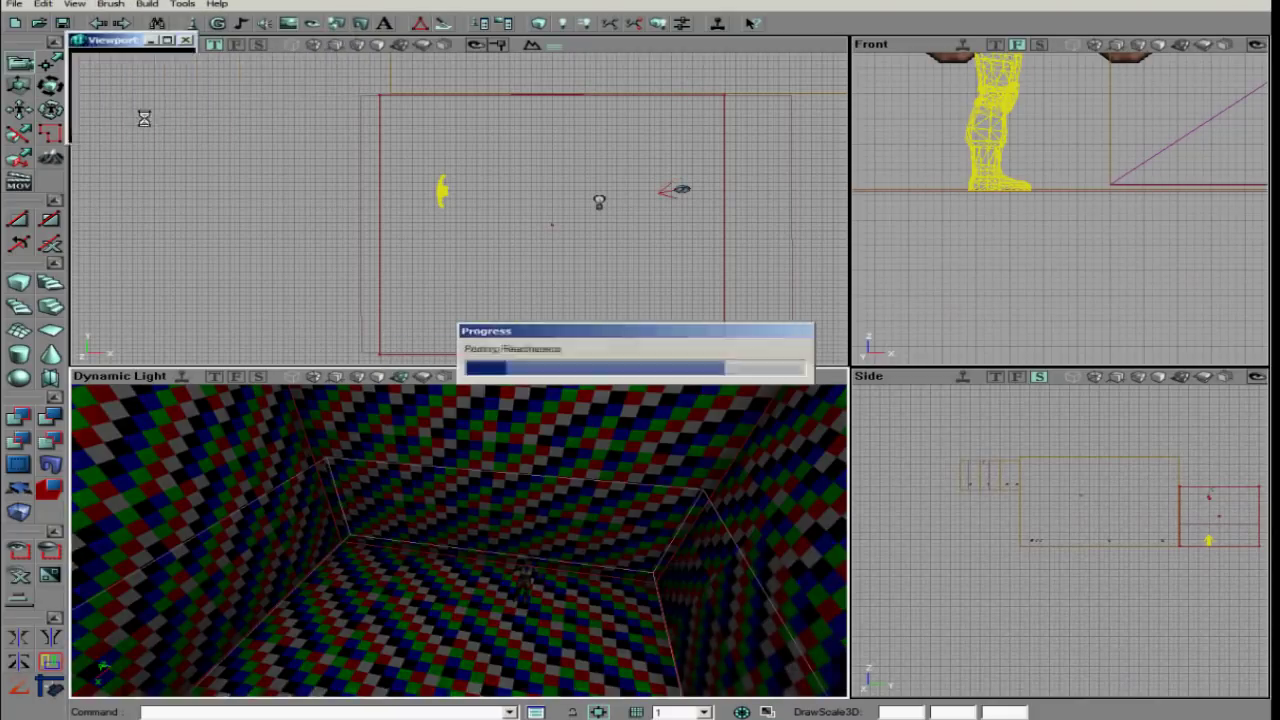
Open the example map TraderExample.rom from the MappingGuide folder
{"action": "left_click", "coordinate": [40, 23]}
{"action": "left_click", "coordinate": [406, 42]}
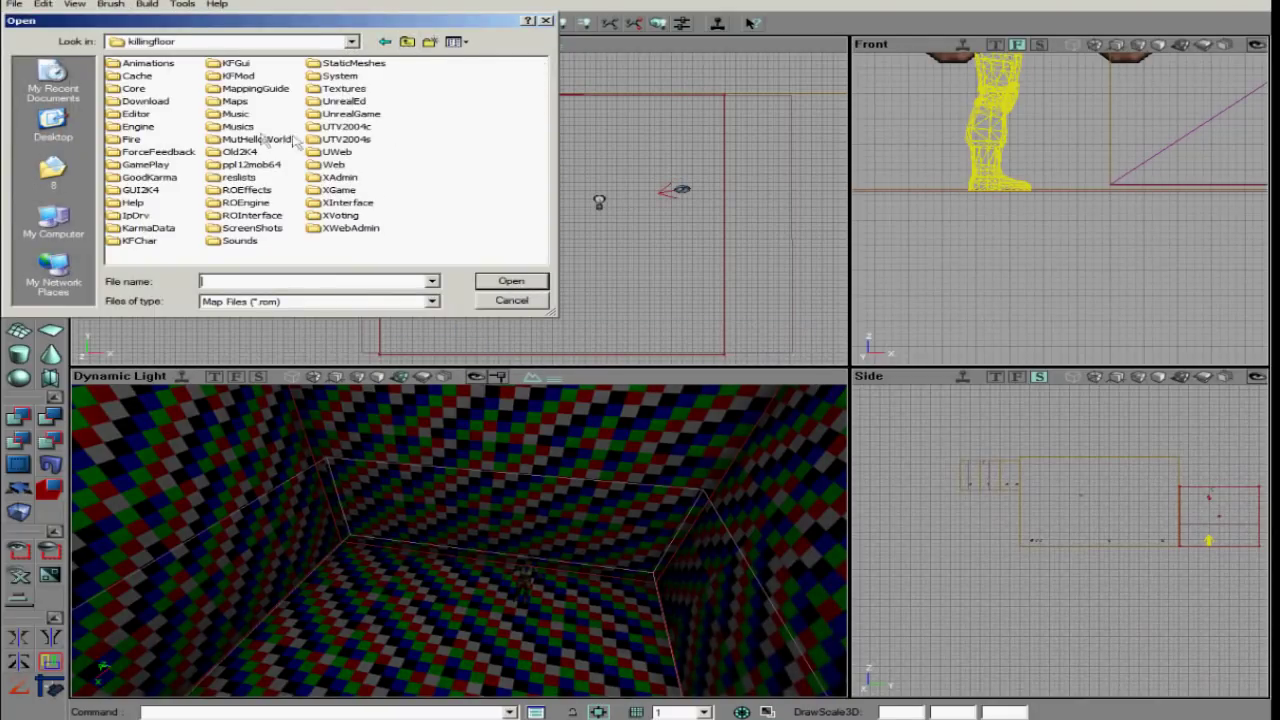
{"action": "left_click", "coordinate": [238, 102]}
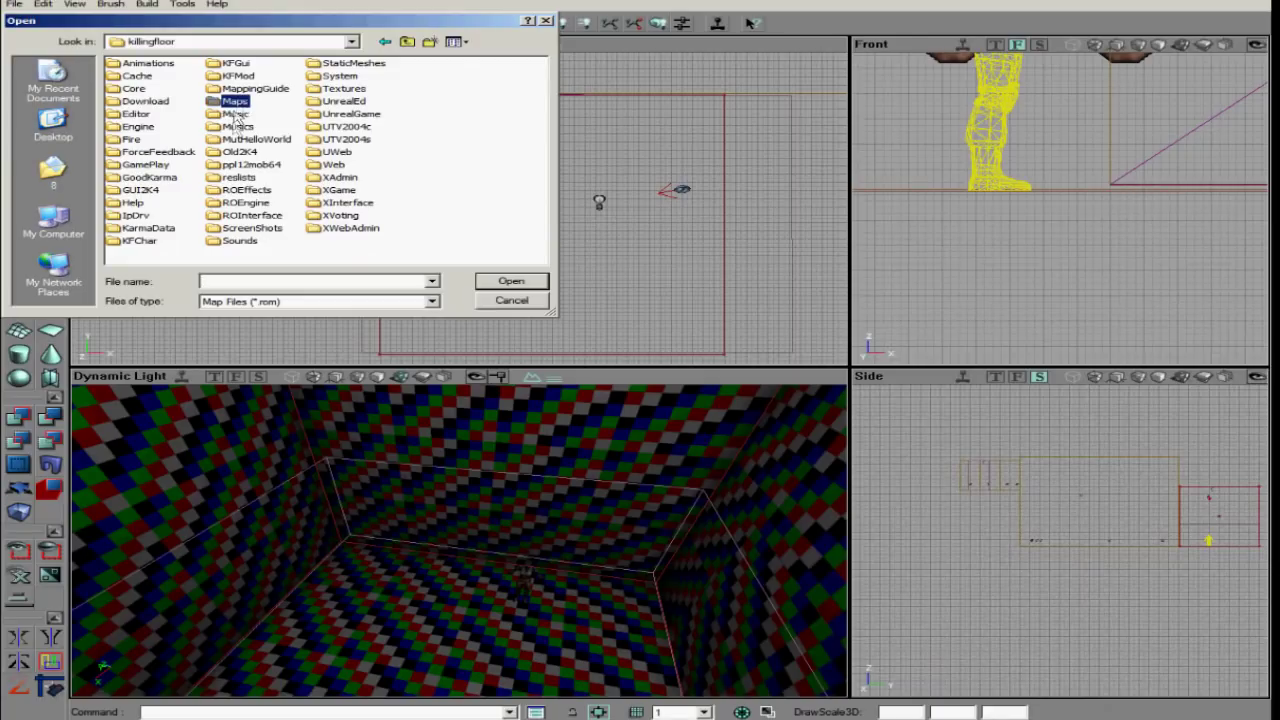
{"action": "double_click", "coordinate": [243, 90]}
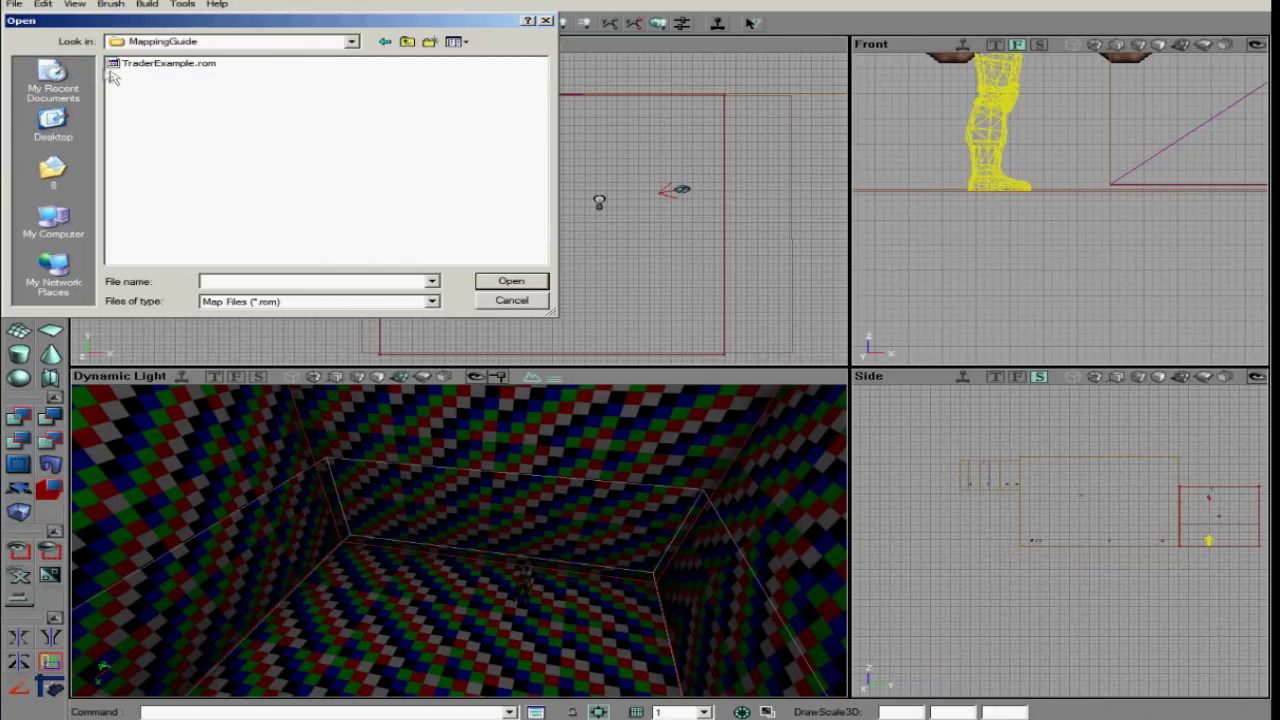
{"action": "double_click", "coordinate": [135, 64]}
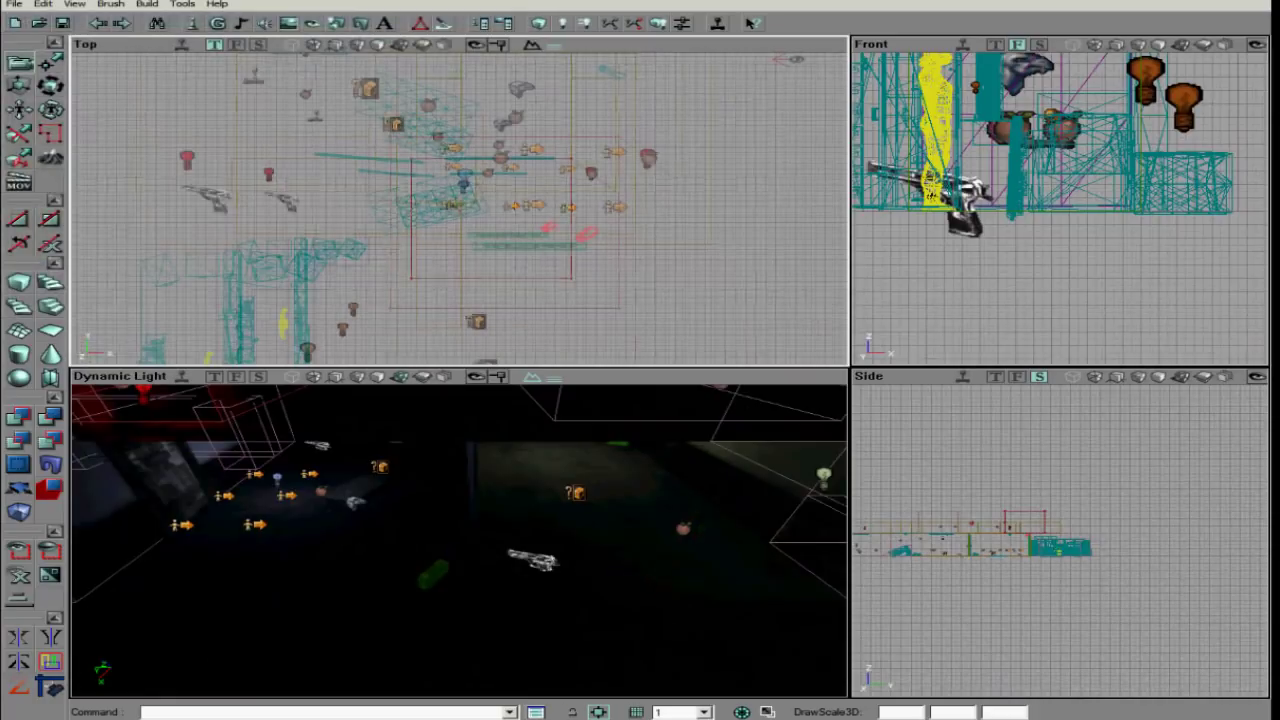
Copy one of the teleporters from the group of six in the example map
{"action": "left_click", "coordinate": [431, 131]}
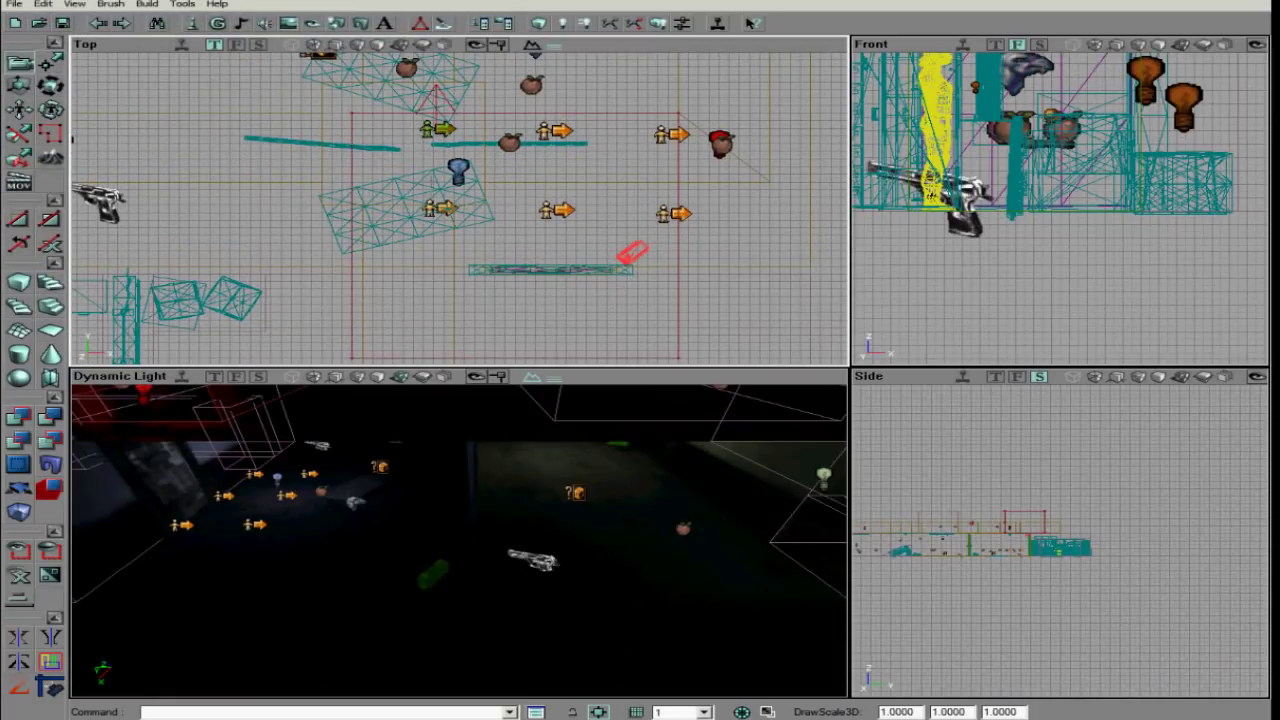
{"action": "left_click", "coordinate": [433, 207], "text": "ctrl"}
{"action": "left_click", "coordinate": [440, 207], "text": "ctrl"}
{"action": "left_click", "coordinate": [434, 208], "text": "ctrl"}
{"action": "left_click", "coordinate": [416, 148]}
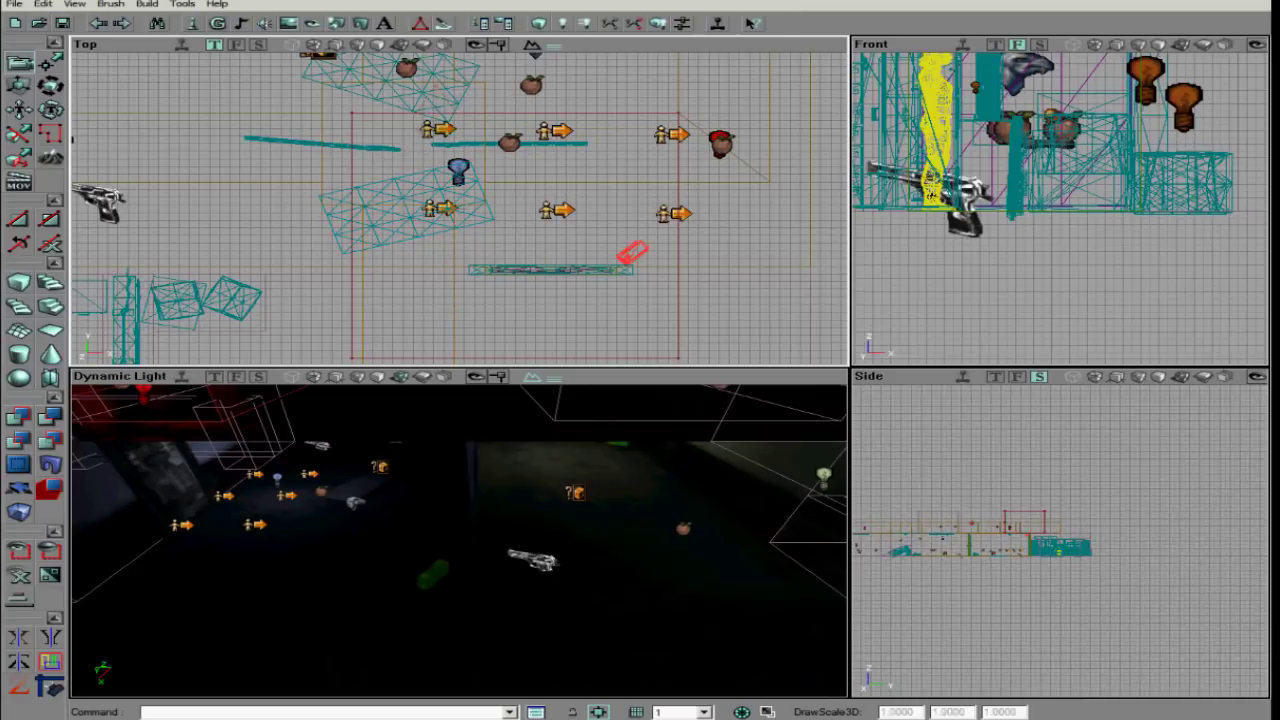
Reopen copymap.rom from the Maps folder
{"action": "left_click", "coordinate": [44, 23]}
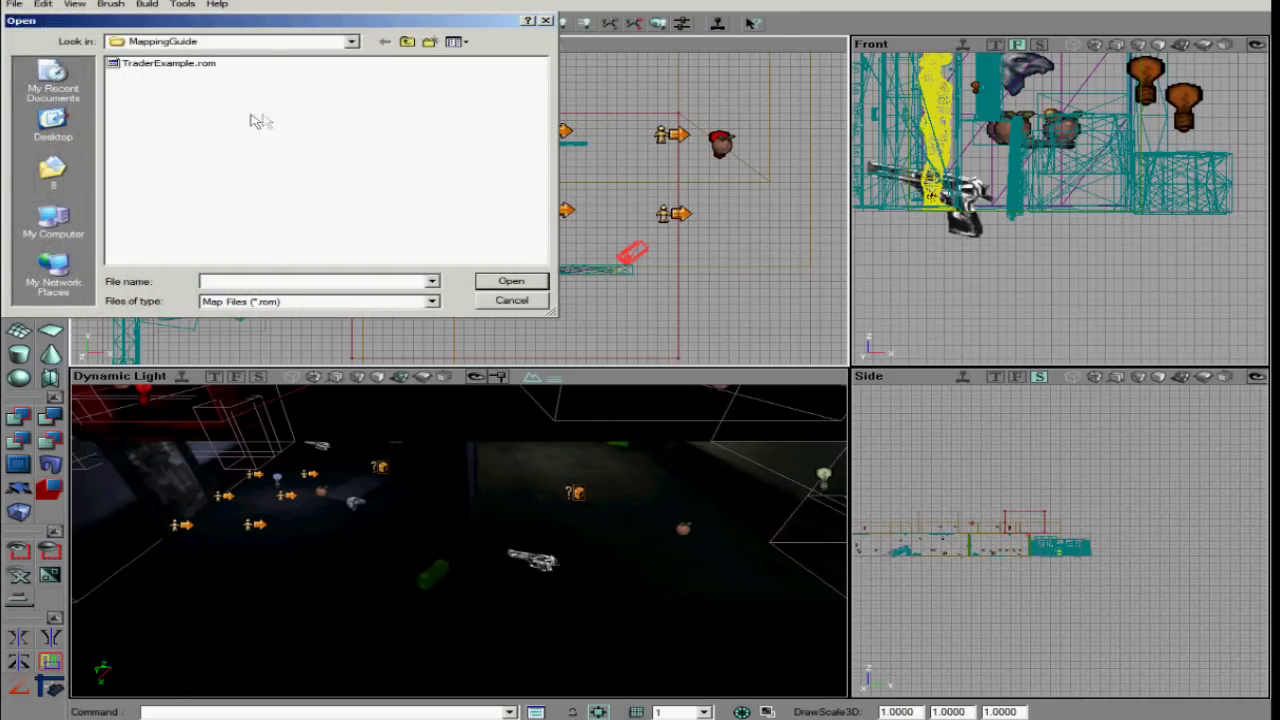
{"action": "left_click", "coordinate": [406, 42]}
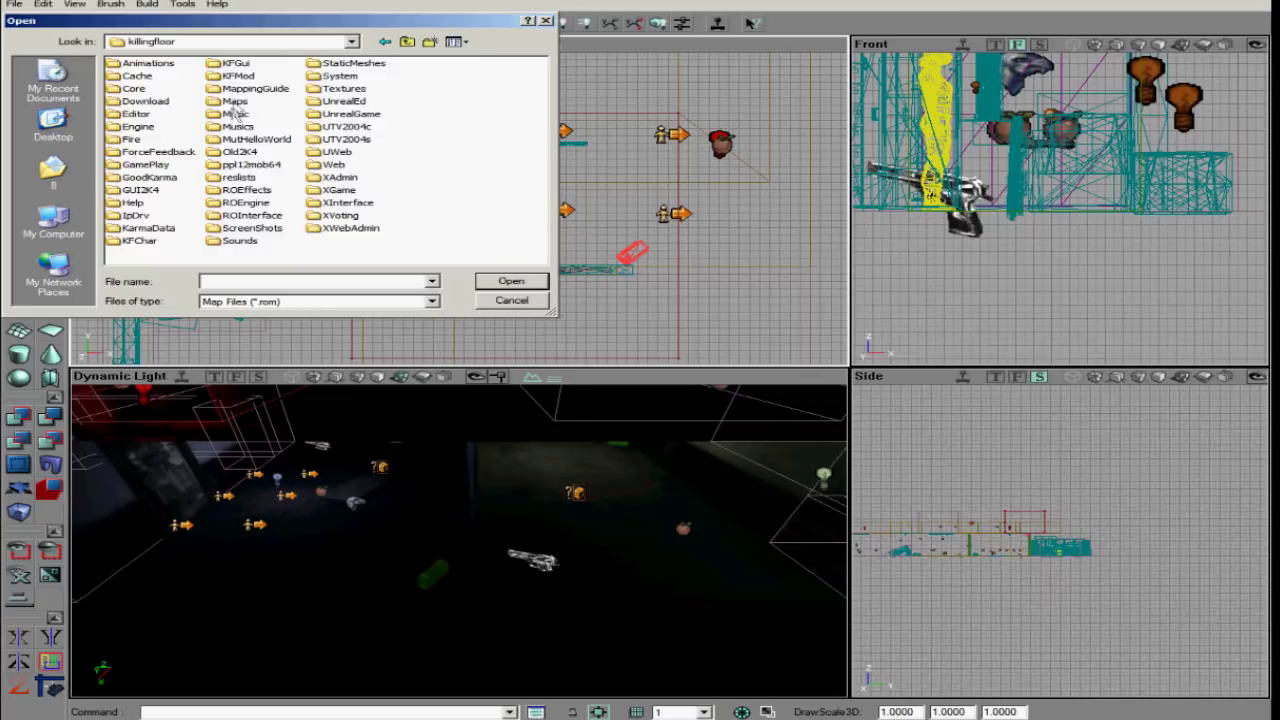
{"action": "double_click", "coordinate": [234, 102]}
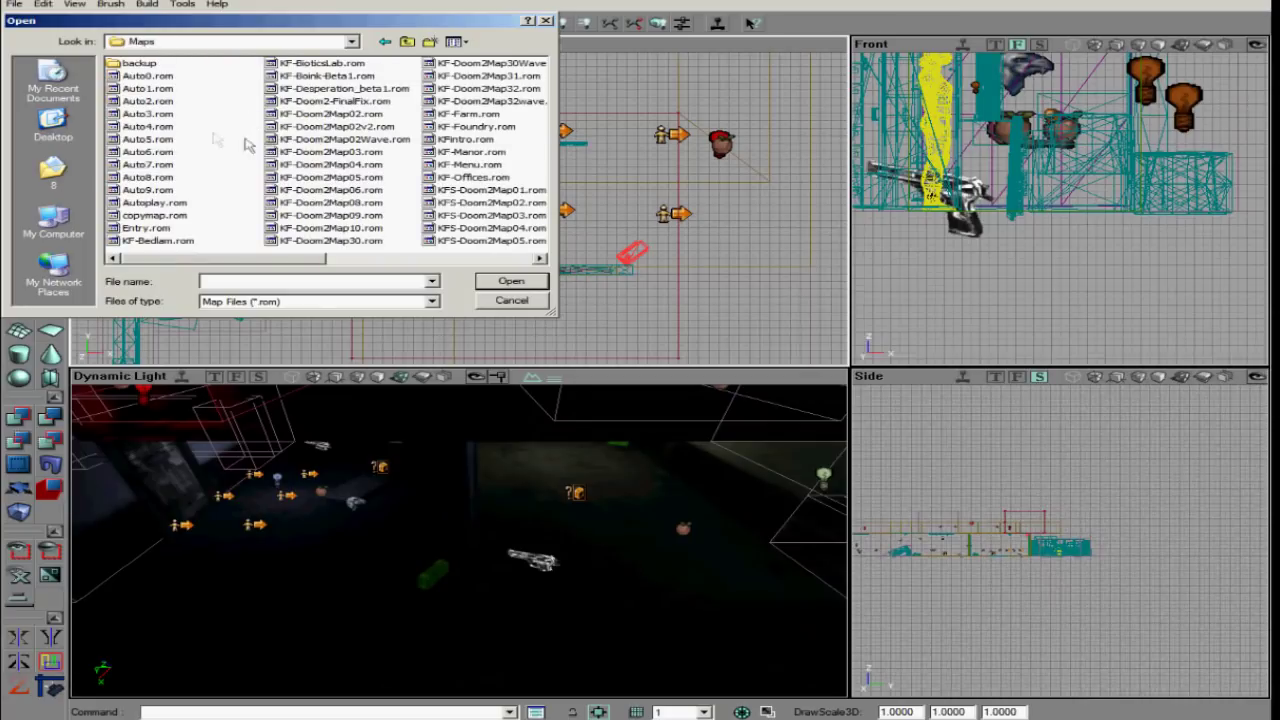
{"action": "left_click", "coordinate": [395, 259]}
{"action": "left_click", "coordinate": [240, 257]}
{"action": "left_click", "coordinate": [156, 228]}
{"action": "double_click", "coordinate": [157, 215]}
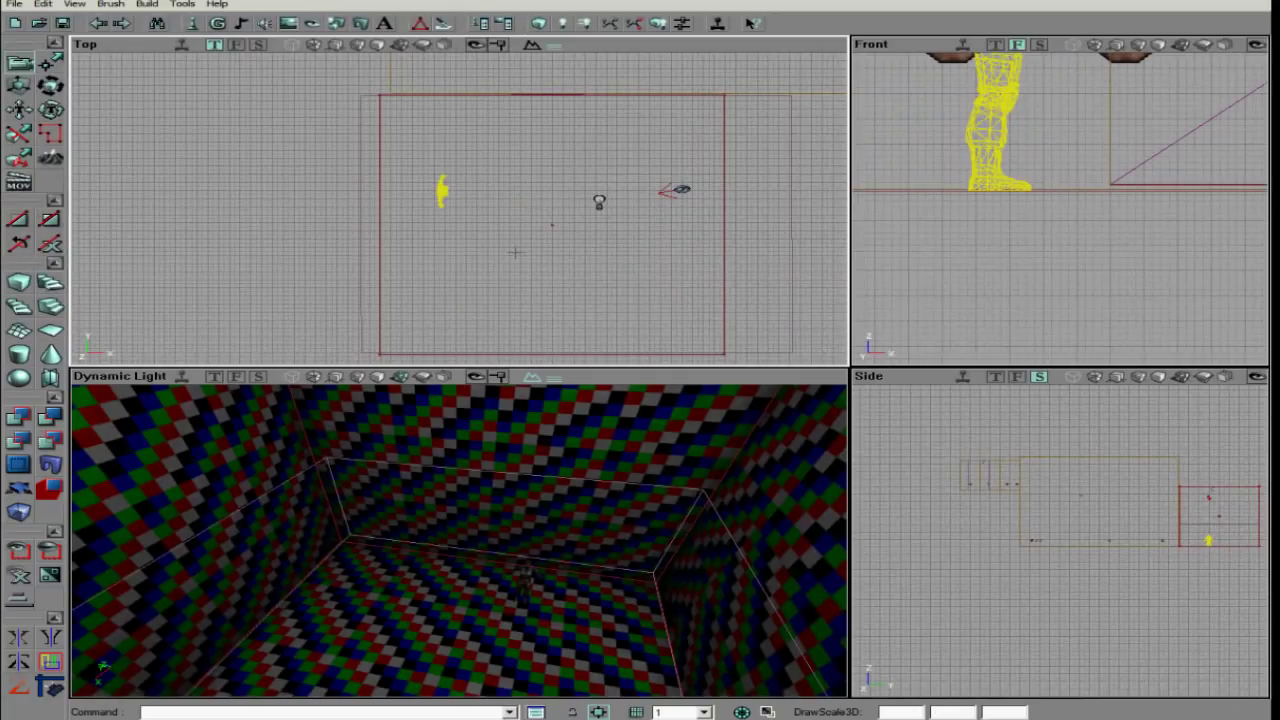
Paste the copied teleporter into the map and move it onto the main room's floor in front of the brick door
{"action": "scroll", "coordinate": [515, 252], "scroll_direction": "down", "scroll_amount": 5}
{"action": "left_click", "coordinate": [537, 245]}
{"action": "left_click_drag", "start_coordinate": [537, 245], "coordinate": [523, 320]}
{"action": "scroll", "coordinate": [523, 290], "scroll_direction": "up", "scroll_amount": 5}
{"action": "scroll", "coordinate": [580, 230], "scroll_direction": "down", "scroll_amount": 5}
{"action": "left_click_drag", "start_coordinate": [596, 201], "coordinate": [497, 188]}
{"action": "scroll", "coordinate": [566, 248], "scroll_direction": "up", "scroll_amount": 4}
{"action": "scroll", "coordinate": [459, 208], "scroll_direction": "up", "scroll_amount": 5}
{"action": "left_click_drag", "start_coordinate": [459, 300], "coordinate": [430, 80]}
{"action": "scroll", "coordinate": [459, 208], "scroll_direction": "down", "scroll_amount": 4}
{"action": "scroll", "coordinate": [459, 208], "scroll_direction": "down", "scroll_amount": 2}
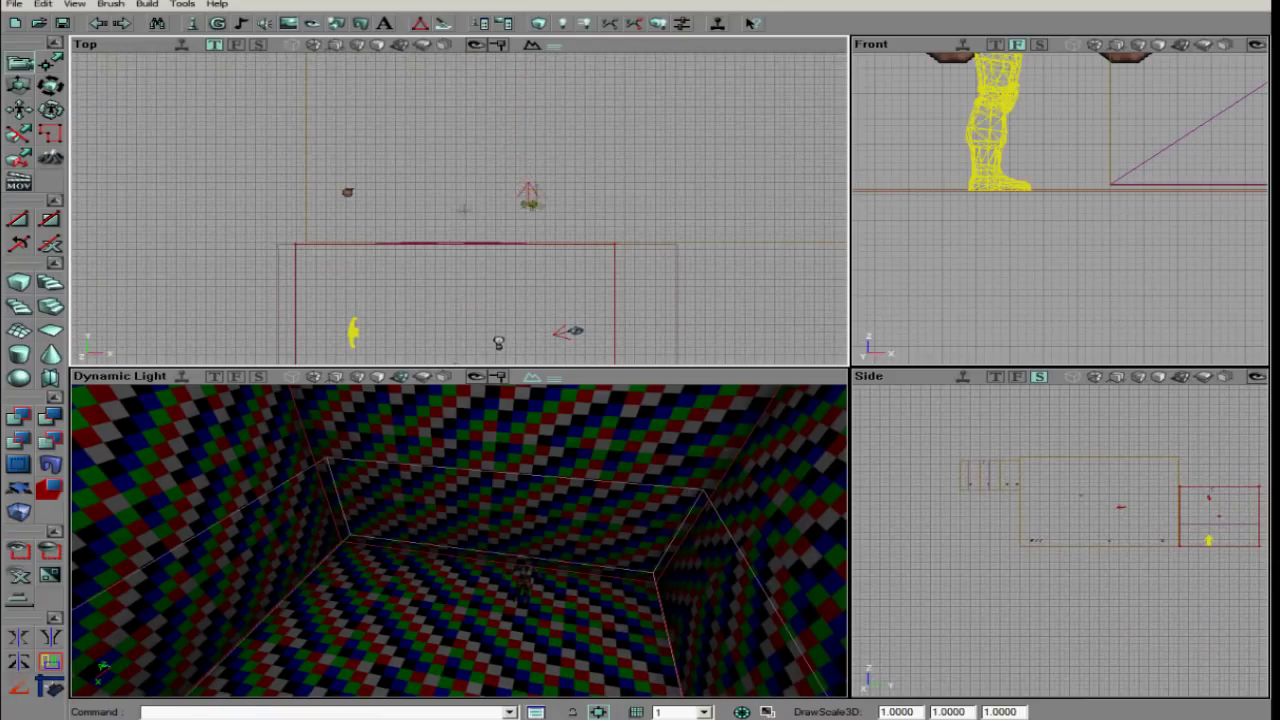
{"action": "left_click_drag", "start_coordinate": [512, 600], "coordinate": [457, 540]}
{"action": "right_click_drag", "start_coordinate": [457, 540], "coordinate": [457, 537]}
{"action": "left_click_drag", "start_coordinate": [457, 537], "coordinate": [459, 540]}
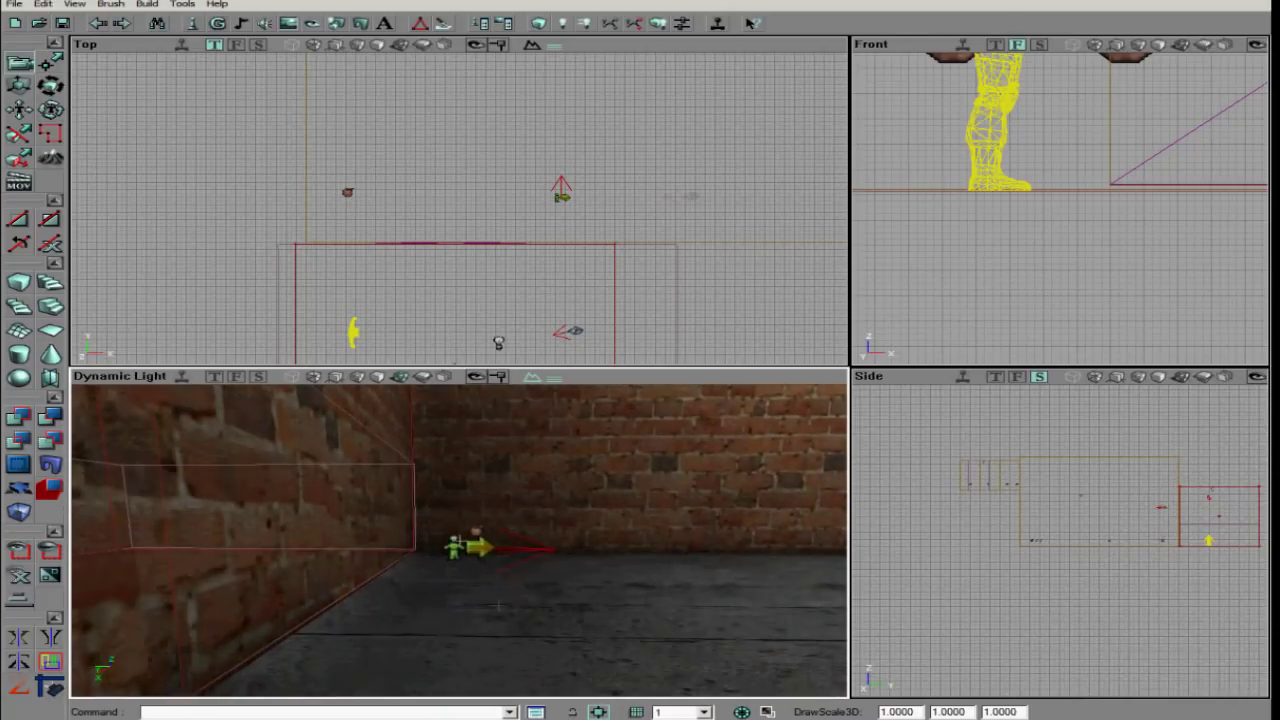
Check the teleporter's tag in its Events properties
{"action": "scroll", "coordinate": [502, 202], "scroll_direction": "up", "scroll_amount": 3}
{"action": "right_click", "coordinate": [502, 203]}
{"action": "right_click", "coordinate": [651, 185]}
{"action": "left_click", "coordinate": [670, 194]}
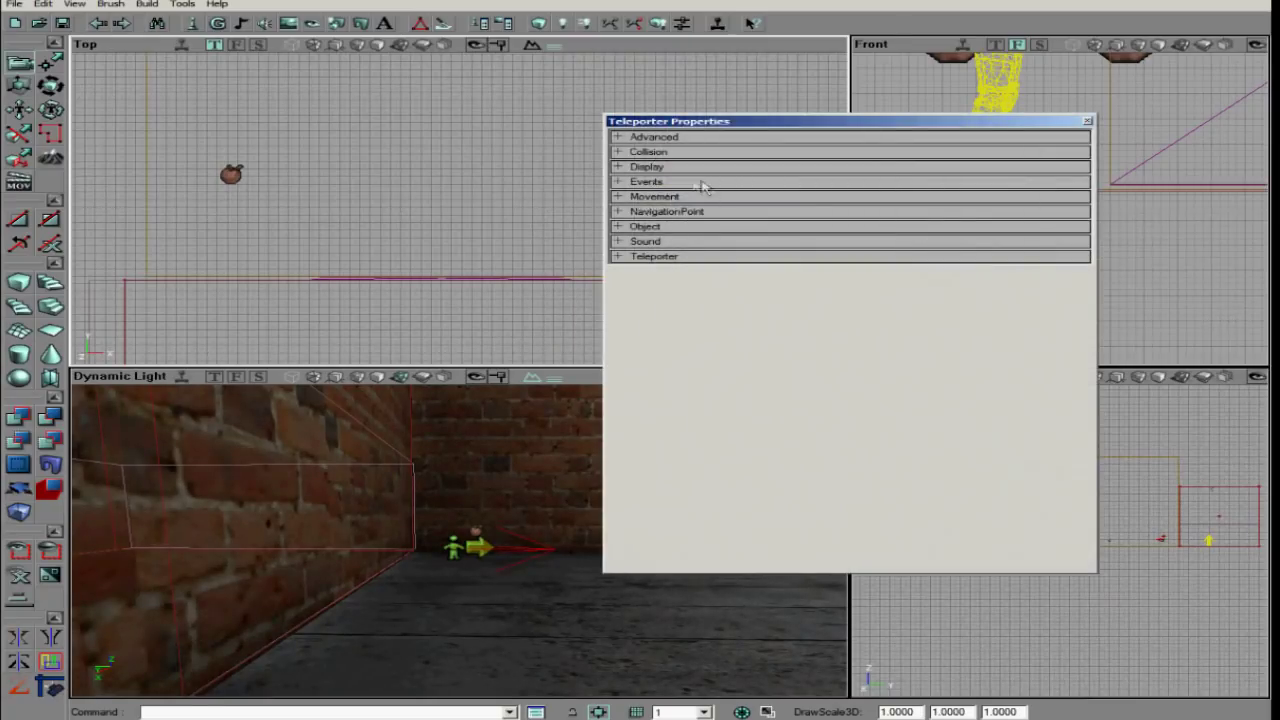
{"action": "left_click", "coordinate": [702, 184]}
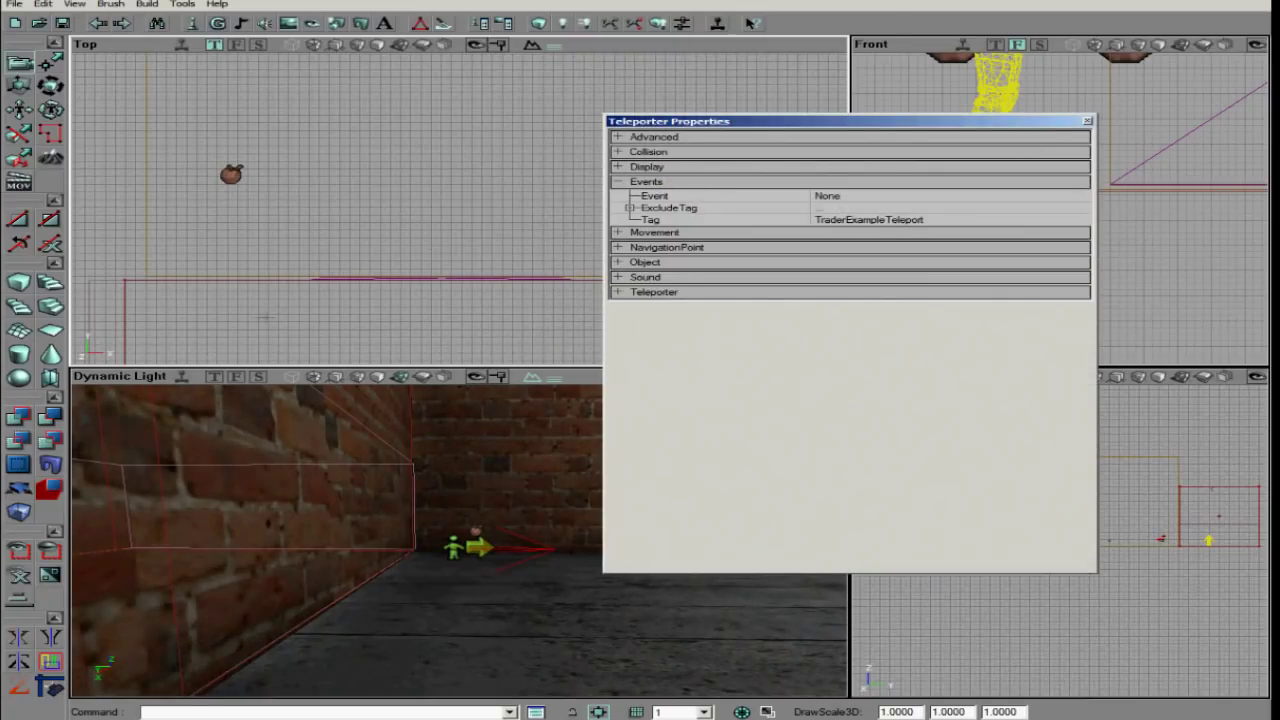
Check the ShopVolume's Event name and the URL that links it to the teleporter
{"action": "left_click", "coordinate": [113, 281]}
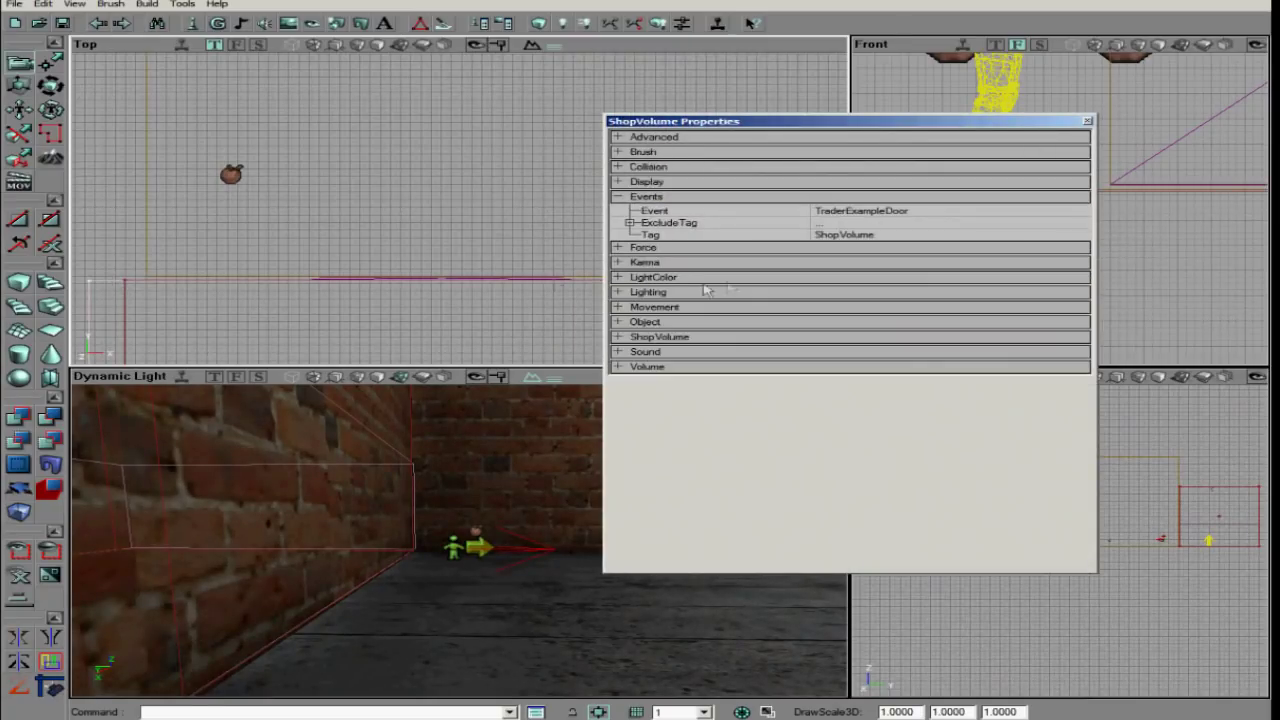
{"action": "left_click", "coordinate": [648, 366]}
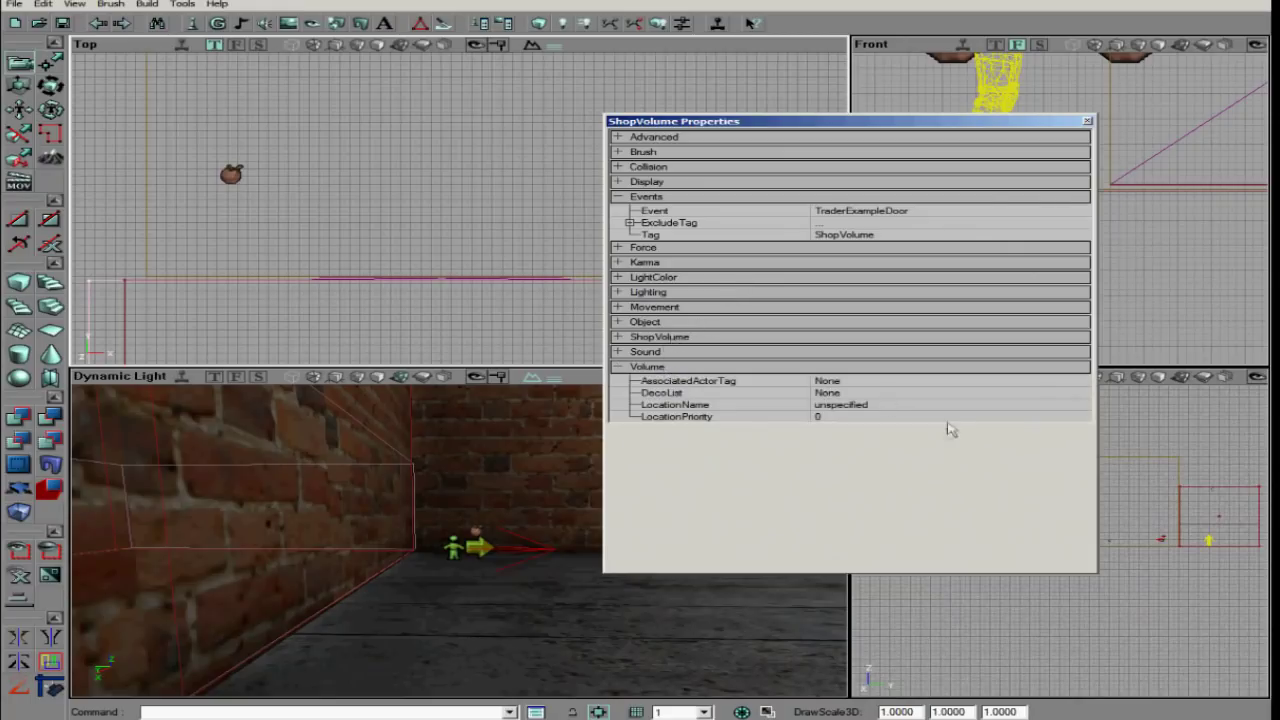
{"action": "left_click", "coordinate": [672, 338]}
{"action": "left_click", "coordinate": [660, 404]}
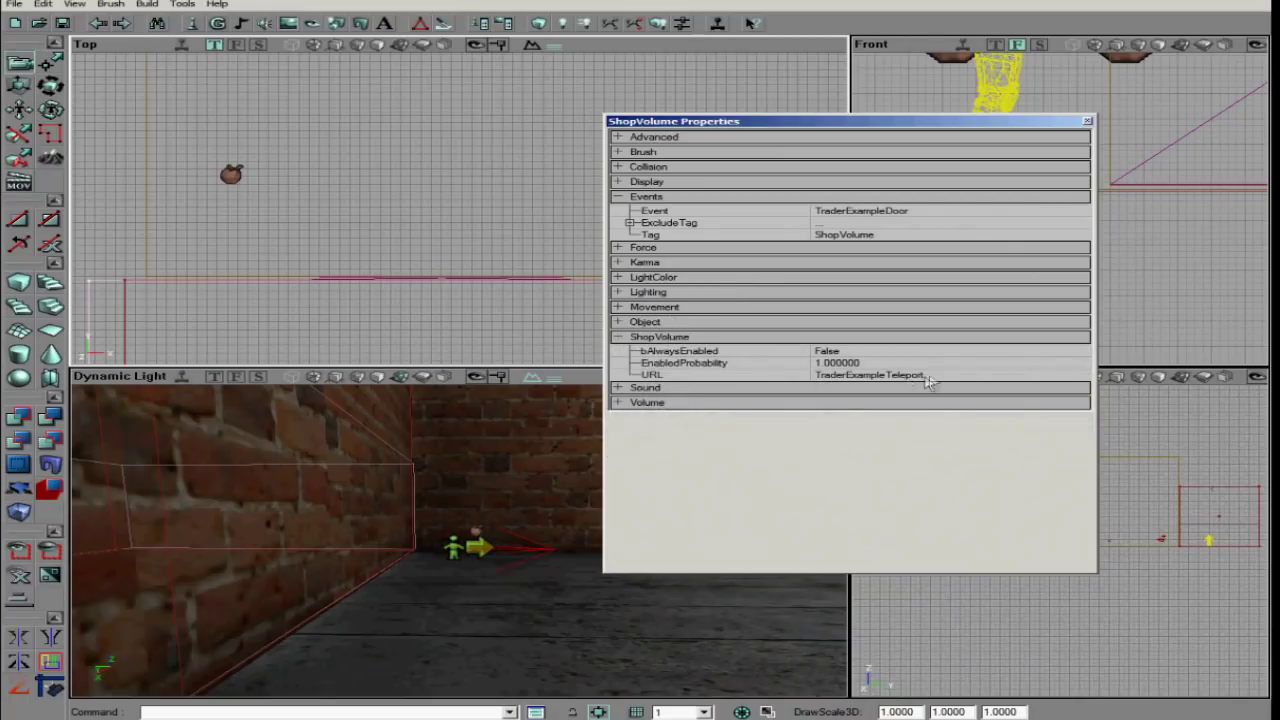
{"action": "left_click", "coordinate": [619, 338]}
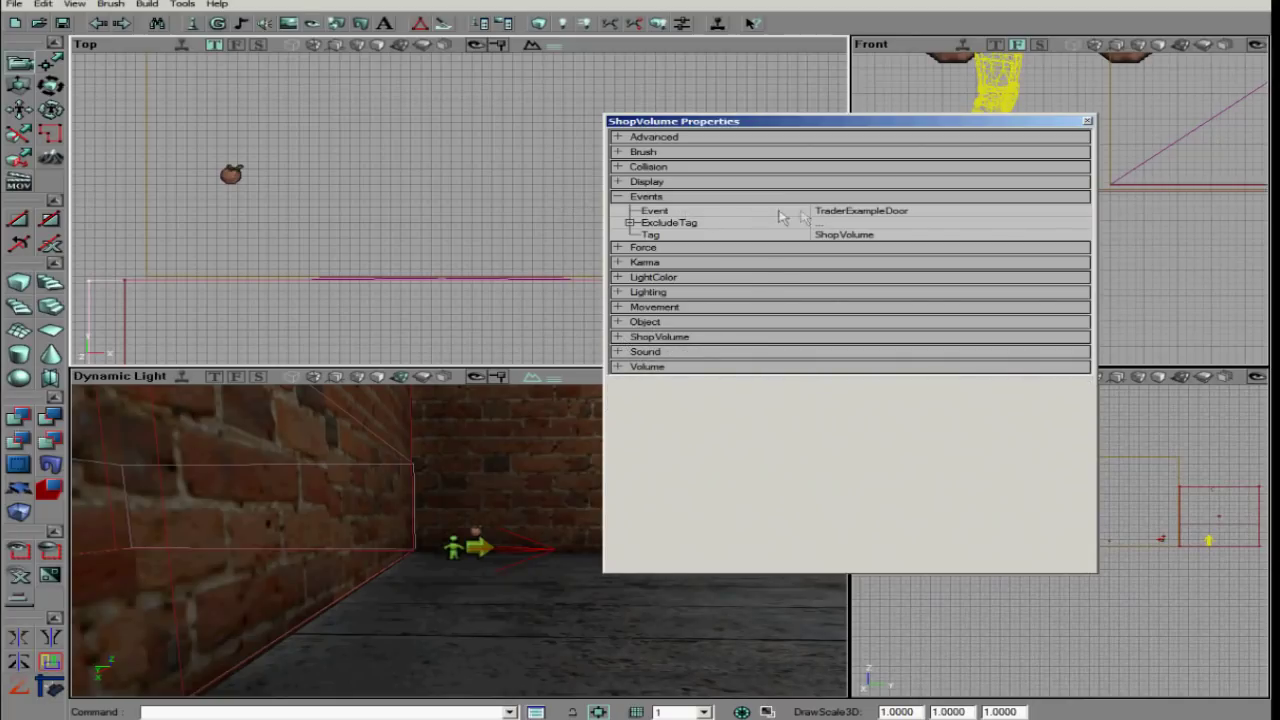
Check the trader door's tag in its Events properties and close the properties
{"action": "left_click", "coordinate": [385, 277]}
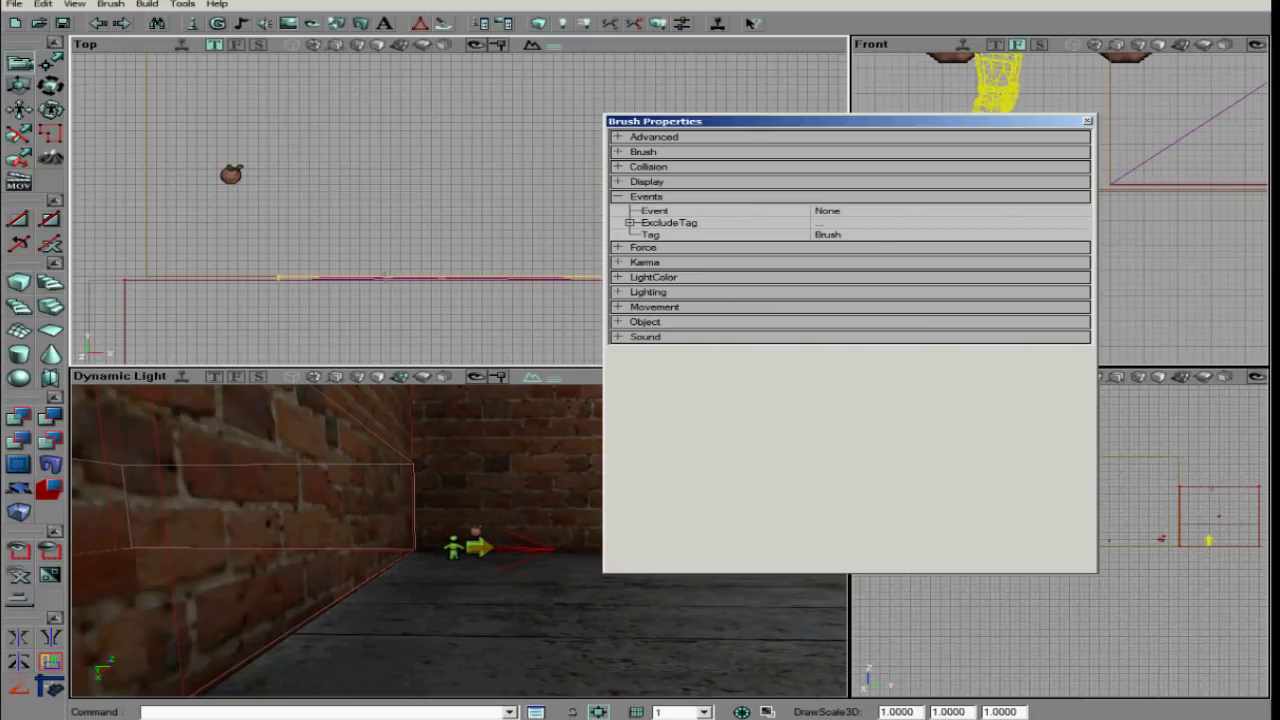
{"action": "scroll", "coordinate": [378, 276], "scroll_direction": "up", "scroll_amount": 3}
{"action": "left_click_drag", "start_coordinate": [380, 208], "coordinate": [375, 277]}
{"action": "left_click", "coordinate": [367, 270]}
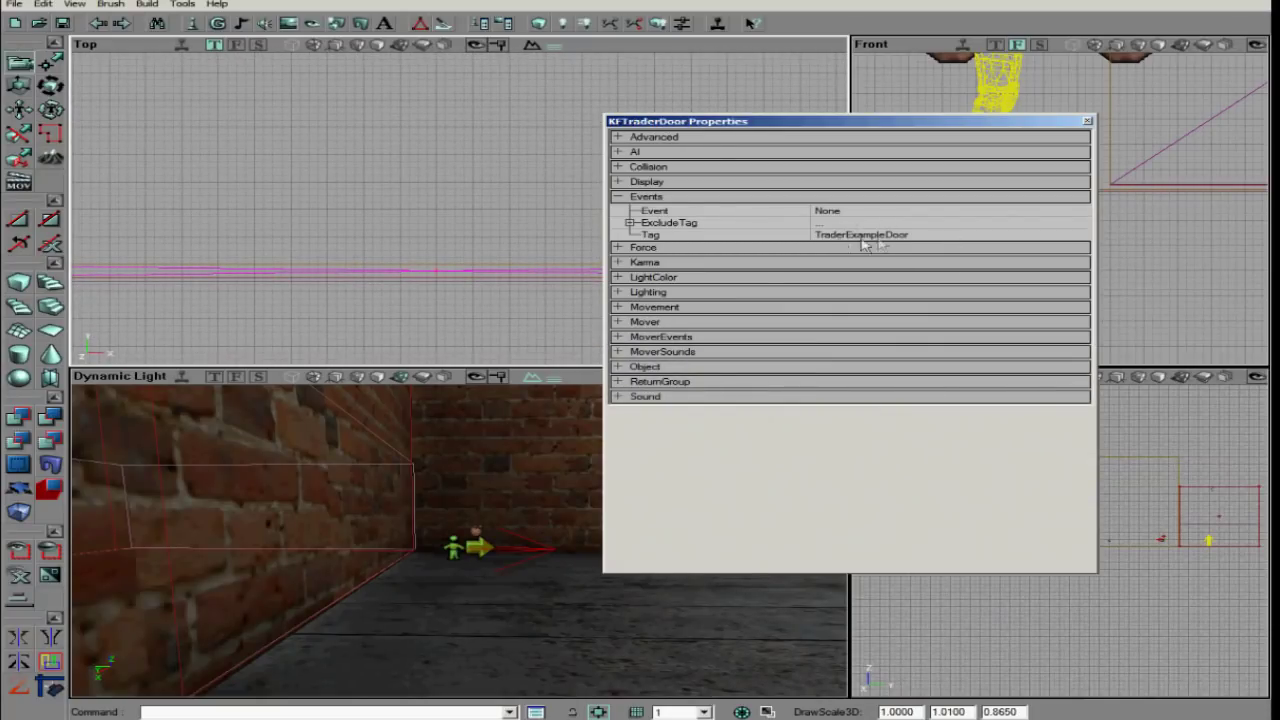
{"action": "left_click", "coordinate": [1087, 123]}
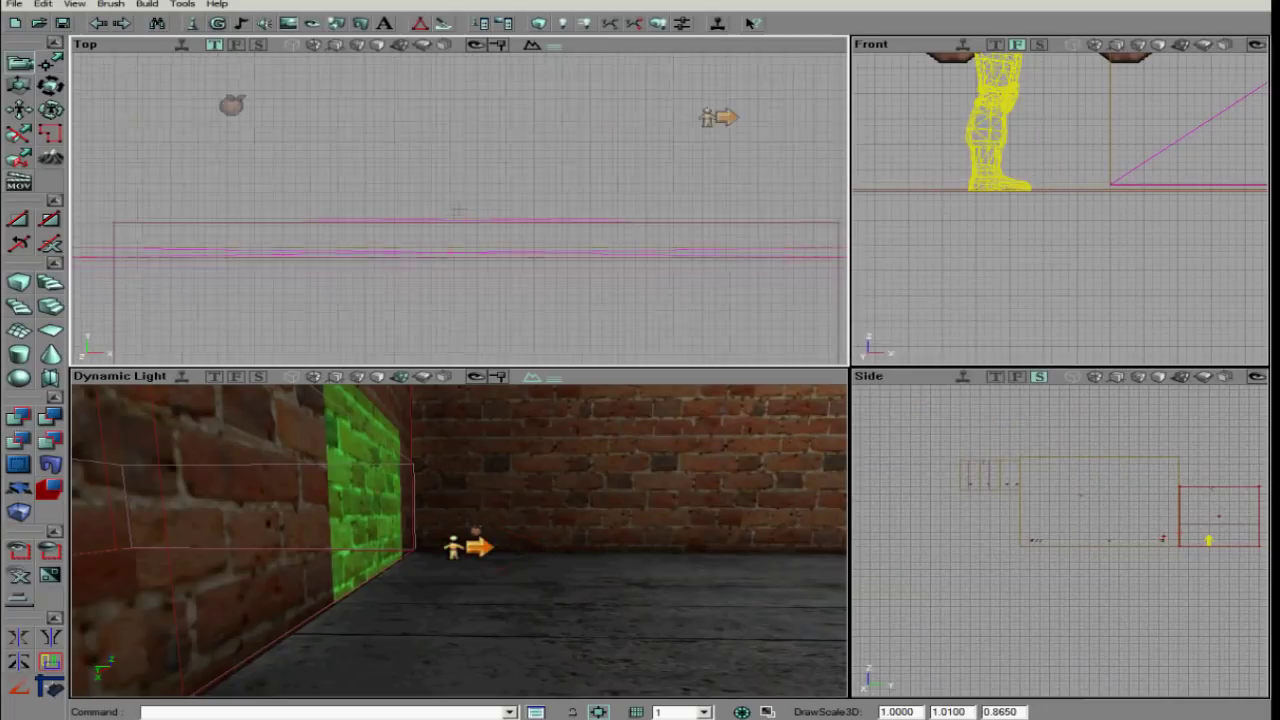
Duplicate the teleporter into two rows of three on the floor in front of the shop door
{"action": "left_click_drag", "start_coordinate": [622, 143], "coordinate": [470, 159]}
{"action": "left_click", "coordinate": [594, 159]}
{"action": "left_click_drag", "start_coordinate": [443, 209], "coordinate": [536, 209], "text": "ctrl+shift"}
{"action": "key", "text": "ctrl+w"}
{"action": "key", "text": "ctrl+w"}
{"action": "key", "text": "ctrl+w"}
{"action": "left_click_drag", "start_coordinate": [552, 516], "coordinate": [585, 550]}
{"action": "right_click_drag", "start_coordinate": [585, 550], "coordinate": [540, 550]}
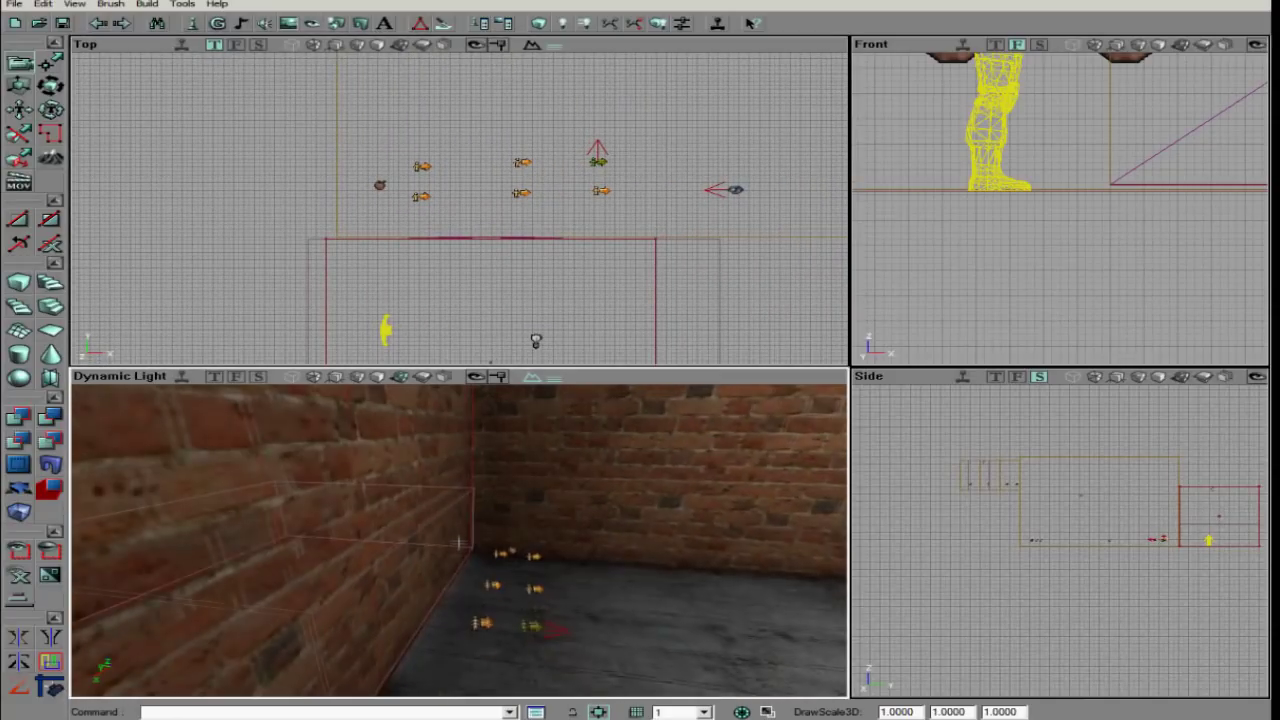
Rebuild the map with the six teleporters in place and save it
{"action": "left_click_drag", "start_coordinate": [543, 215], "coordinate": [549, 211]}
{"action": "left_click_drag", "start_coordinate": [458, 209], "coordinate": [460, 180]}
{"action": "right_click_drag", "start_coordinate": [582, 561], "coordinate": [562, 412]}
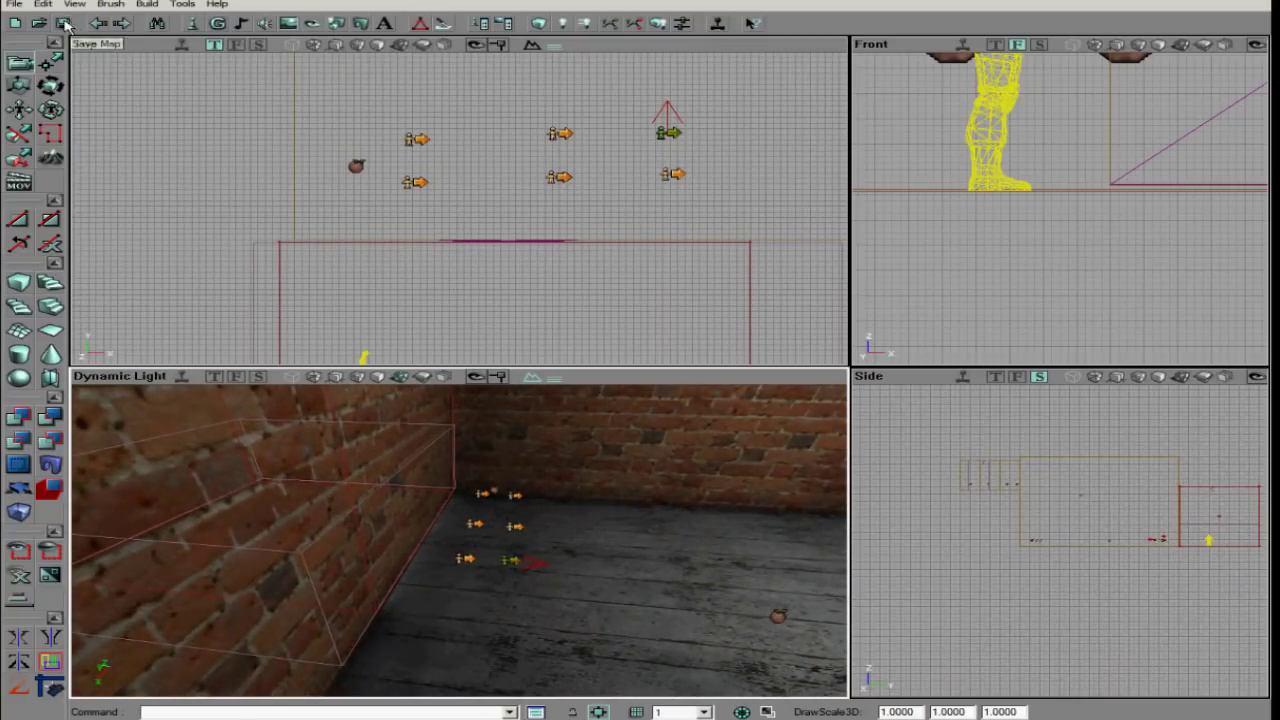
{"action": "left_click", "coordinate": [147, 4]}
{"action": "left_click", "coordinate": [170, 105]}
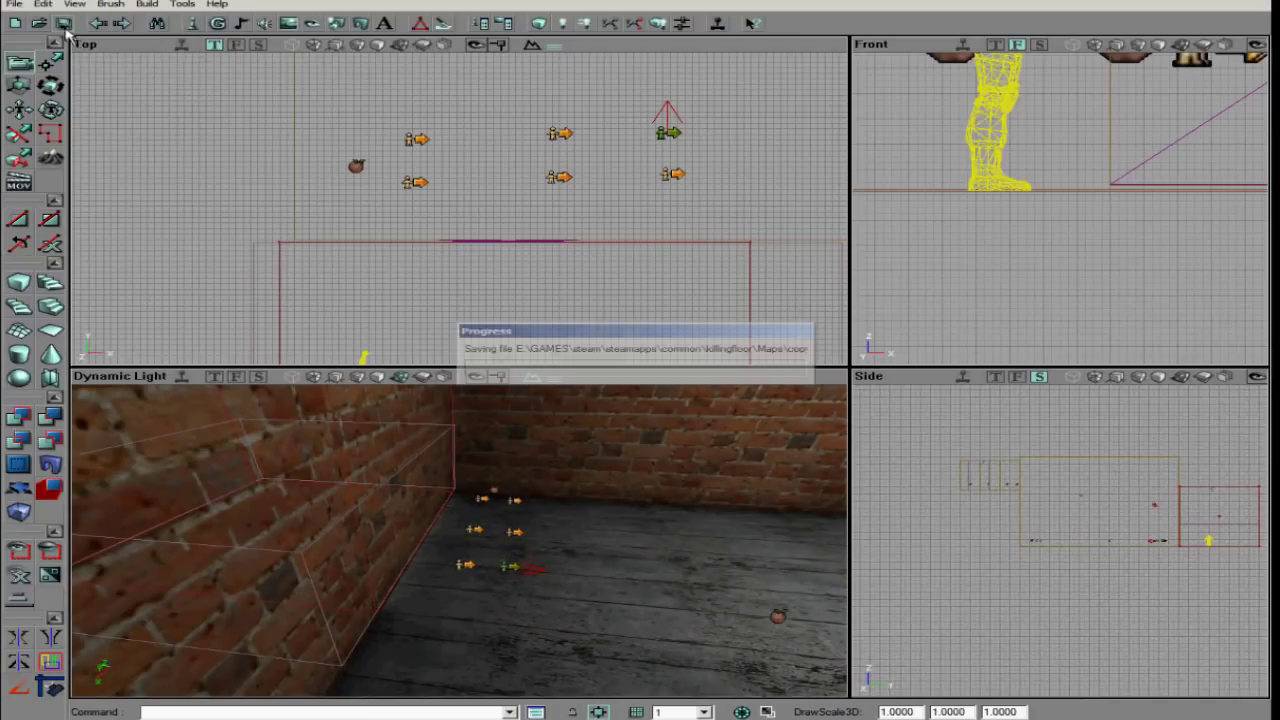
Duplicate the shop's room brush, doorway brush, brick door and ShopVolume together, placing the copy beside the original along the wall
{"action": "left_click_drag", "start_coordinate": [465, 202], "coordinate": [468, 155]}
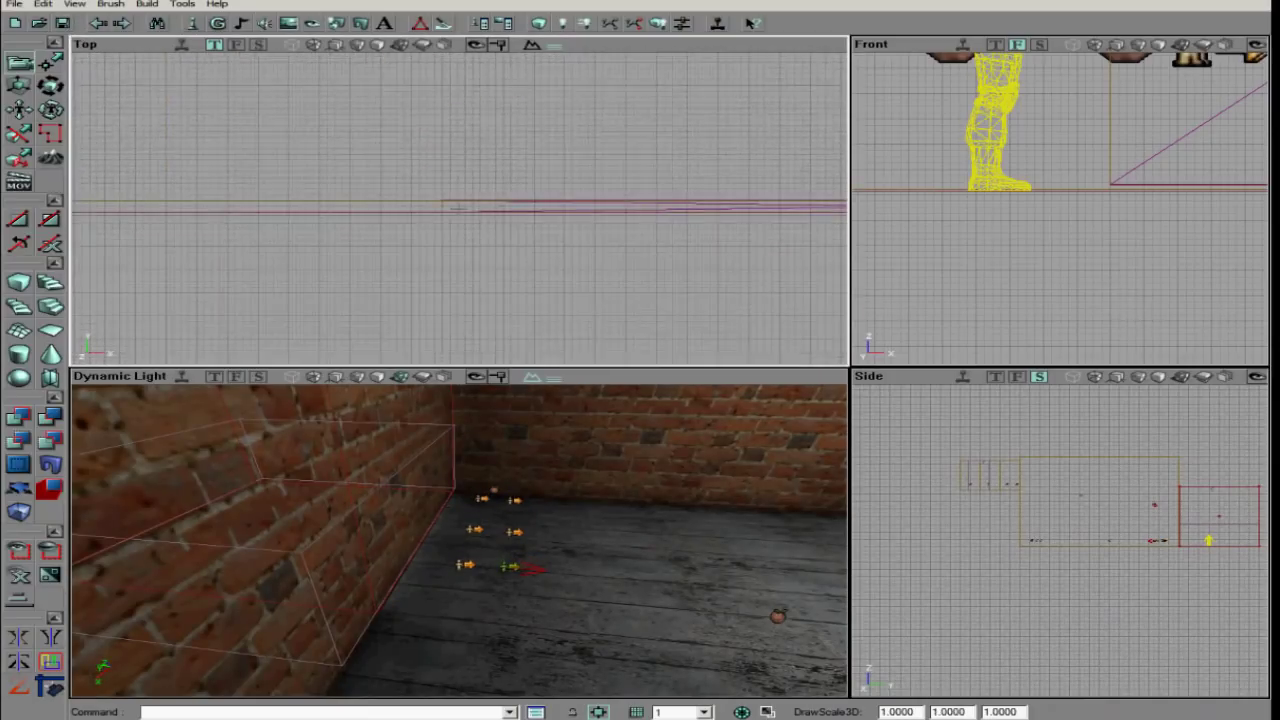
{"action": "left_click_drag", "start_coordinate": [445, 203], "coordinate": [561, 149]}
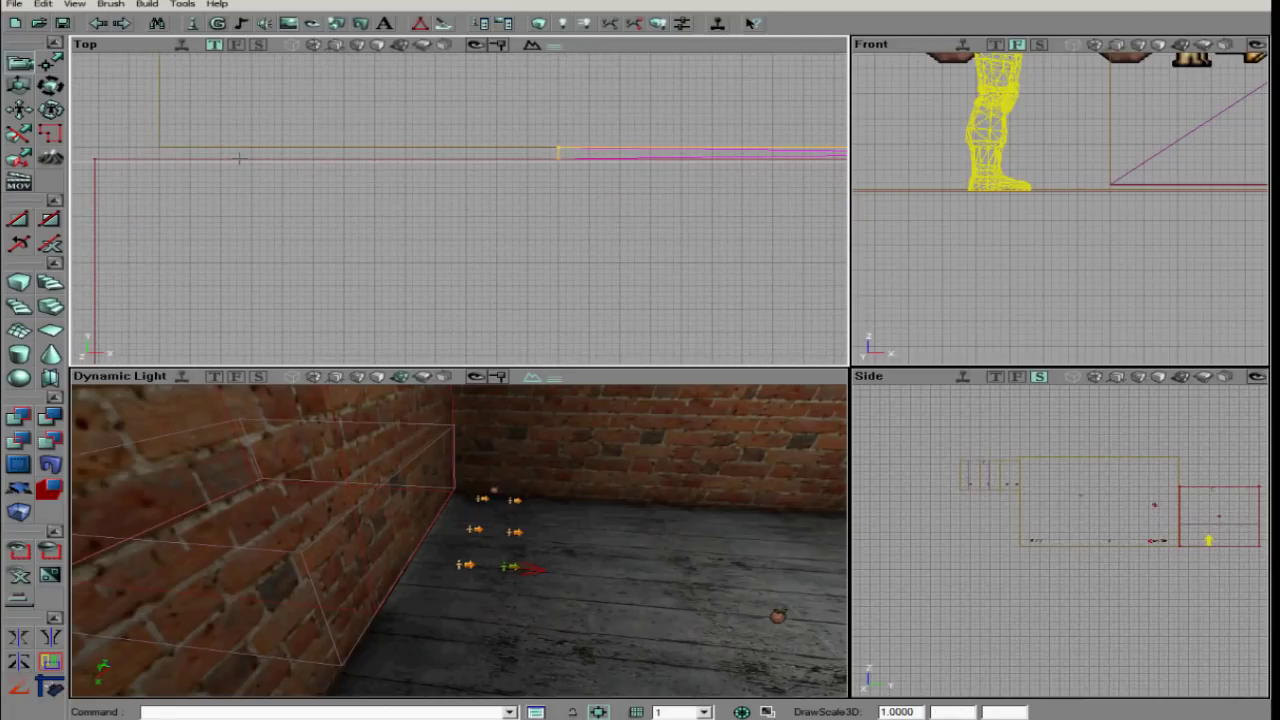
{"action": "scroll", "coordinate": [239, 158], "scroll_direction": "down", "scroll_amount": 4}
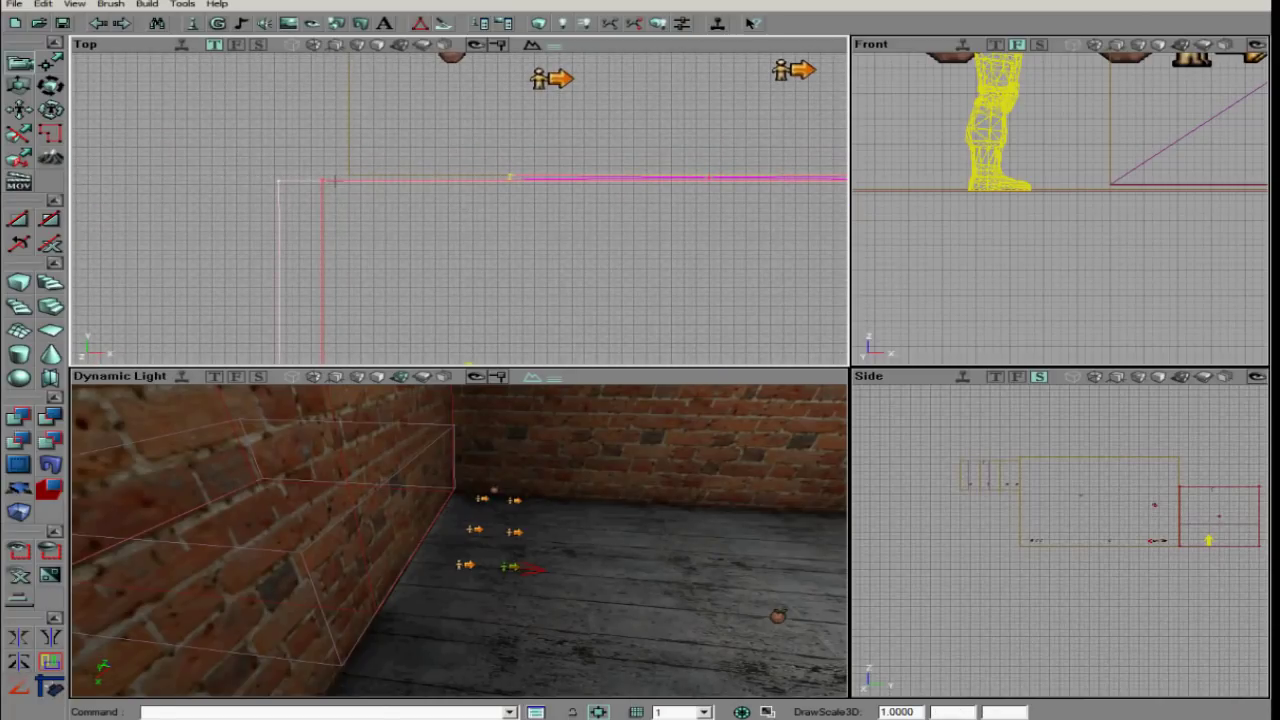
{"action": "scroll", "coordinate": [338, 181], "scroll_direction": "down", "scroll_amount": 3}
{"action": "mouse_move", "coordinate": [338, 181]}
{"action": "left_mouse_down"}
{"action": "mouse_move", "coordinate": [330, 147]}
{"action": "mouse_move", "coordinate": [302, 138]}
{"action": "left_mouse_up"}
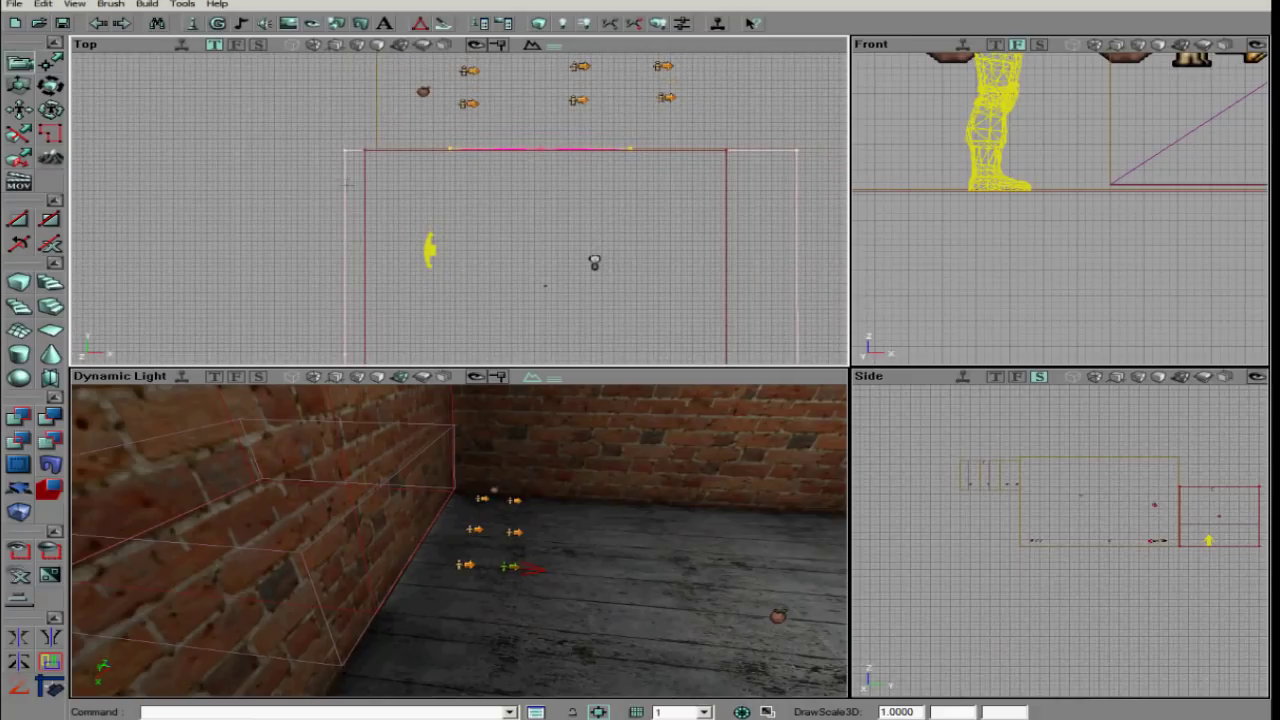
{"action": "left_click", "coordinate": [367, 179]}
{"action": "scroll", "coordinate": [367, 179], "scroll_direction": "down", "scroll_amount": 4}
{"action": "mouse_move", "coordinate": [367, 179]}
{"action": "left_mouse_down"}
{"action": "mouse_move", "coordinate": [518, 184]}
{"action": "mouse_move", "coordinate": [238, 155]}
{"action": "mouse_move", "coordinate": [181, 210]}
{"action": "mouse_move", "coordinate": [159, 286]}
{"action": "left_mouse_up"}
{"action": "scroll", "coordinate": [367, 179], "scroll_direction": "up", "scroll_amount": 5}
{"action": "scroll", "coordinate": [468, 204], "scroll_direction": "up", "scroll_amount": 4}
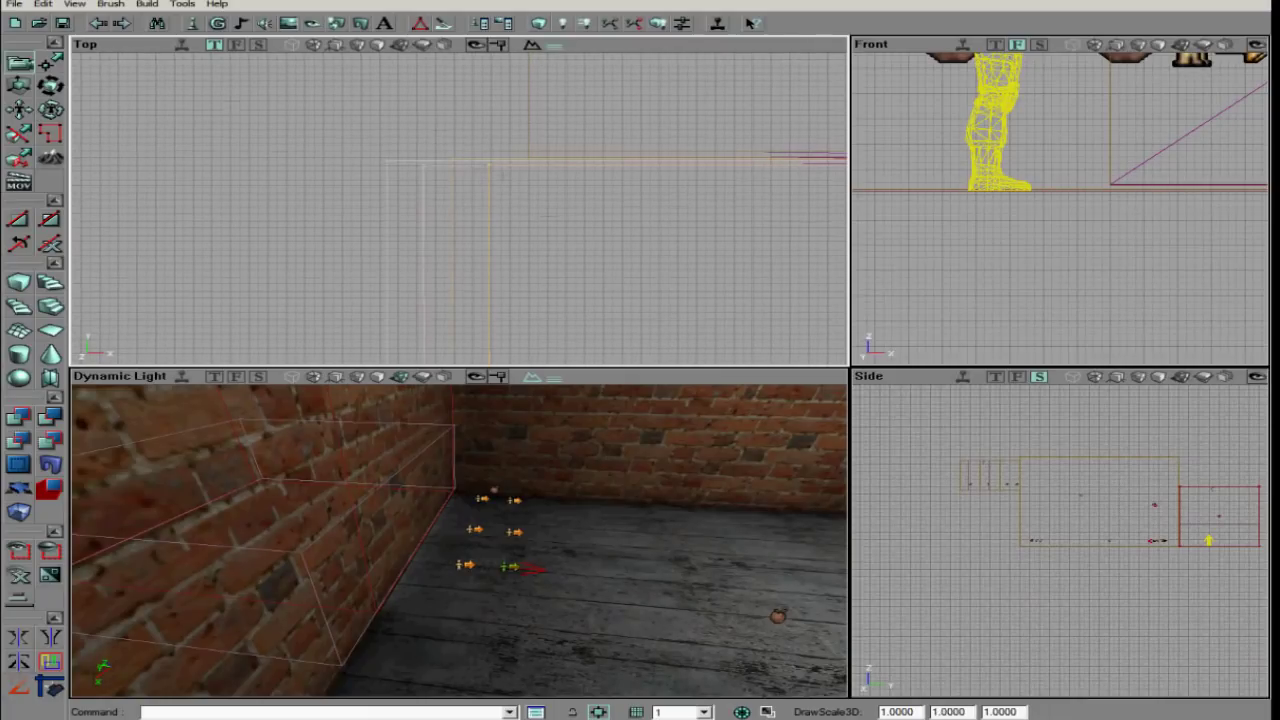
{"action": "left_click_drag", "start_coordinate": [590, 152], "coordinate": [259, 138]}
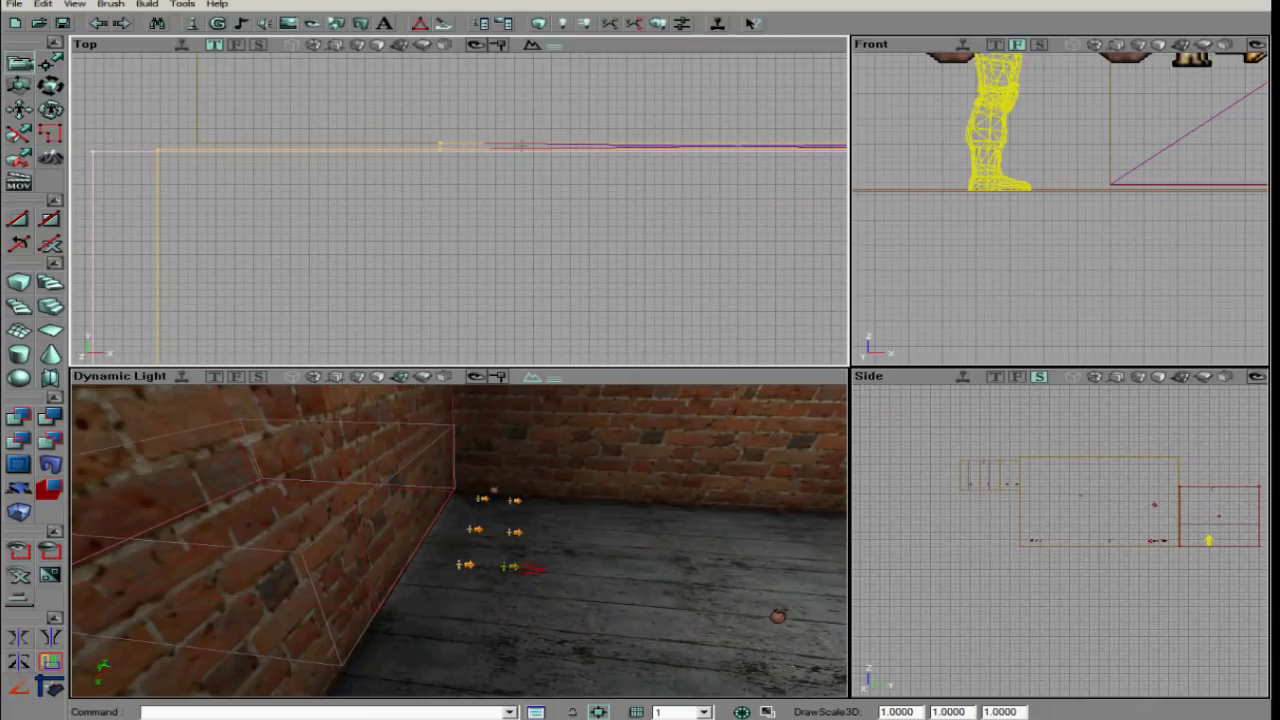
{"action": "scroll", "coordinate": [633, 145], "scroll_direction": "down", "scroll_amount": 8}
{"action": "mouse_move", "coordinate": [489, 174]}
{"action": "left_mouse_down"}
{"action": "mouse_move", "coordinate": [443, 160]}
{"action": "mouse_move", "coordinate": [677, 160]}
{"action": "left_mouse_up"}
{"action": "key", "text": "ctrl+w"}
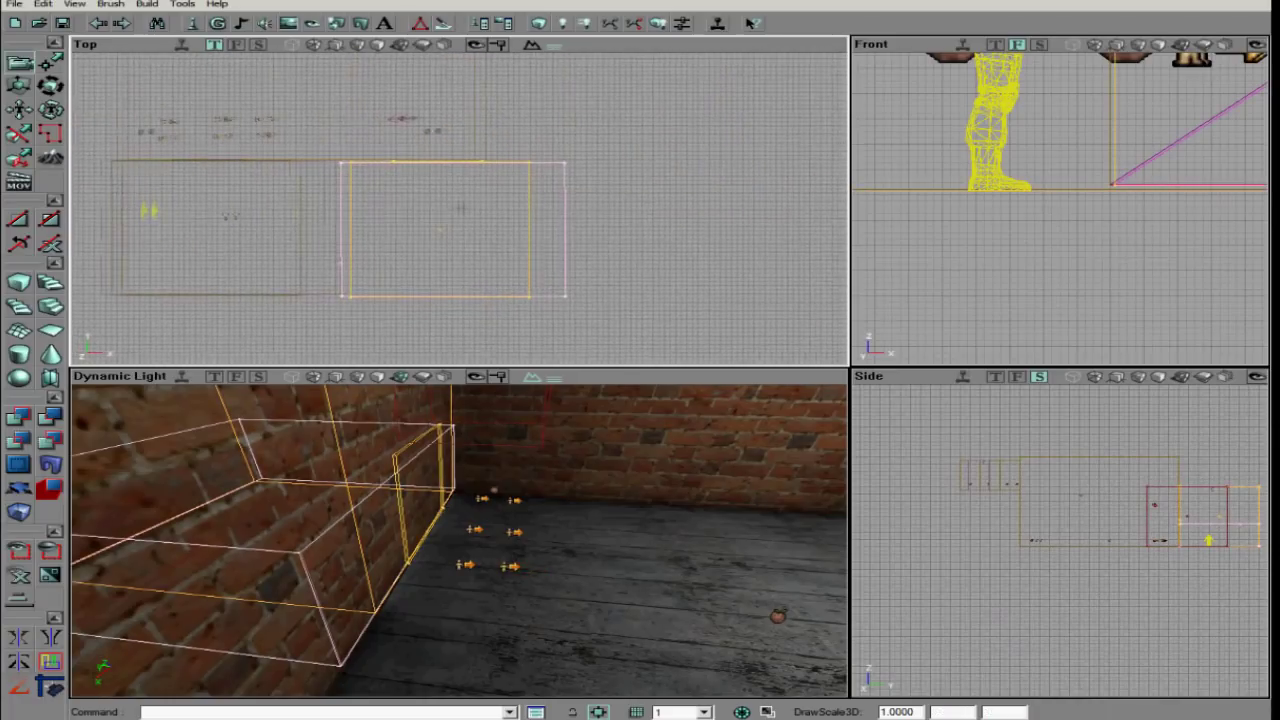
Align the copied shop's doorway with the main room's wall and rebuild the map geometry
{"action": "scroll", "coordinate": [460, 208], "scroll_direction": "up", "scroll_amount": 6}
{"action": "left_click_drag", "start_coordinate": [460, 208], "coordinate": [460, 310]}
{"action": "scroll", "coordinate": [460, 208], "scroll_direction": "up", "scroll_amount": 5}
{"action": "mouse_move", "coordinate": [460, 208]}
{"action": "left_mouse_down", "text": "ctrl"}
{"action": "mouse_move", "coordinate": [310, 206]}
{"action": "mouse_move", "coordinate": [324, 156]}
{"action": "left_mouse_up", "text": "ctrl"}
{"action": "mouse_move", "coordinate": [422, 568]}
{"action": "left_mouse_down"}
{"action": "mouse_move", "coordinate": [459, 541]}
{"action": "mouse_move", "coordinate": [420, 570]}
{"action": "left_mouse_up"}
{"action": "right_click_drag", "start_coordinate": [420, 570], "coordinate": [453, 544]}
{"action": "left_click_drag", "start_coordinate": [453, 544], "coordinate": [460, 542]}
{"action": "left_click", "coordinate": [543, 23]}
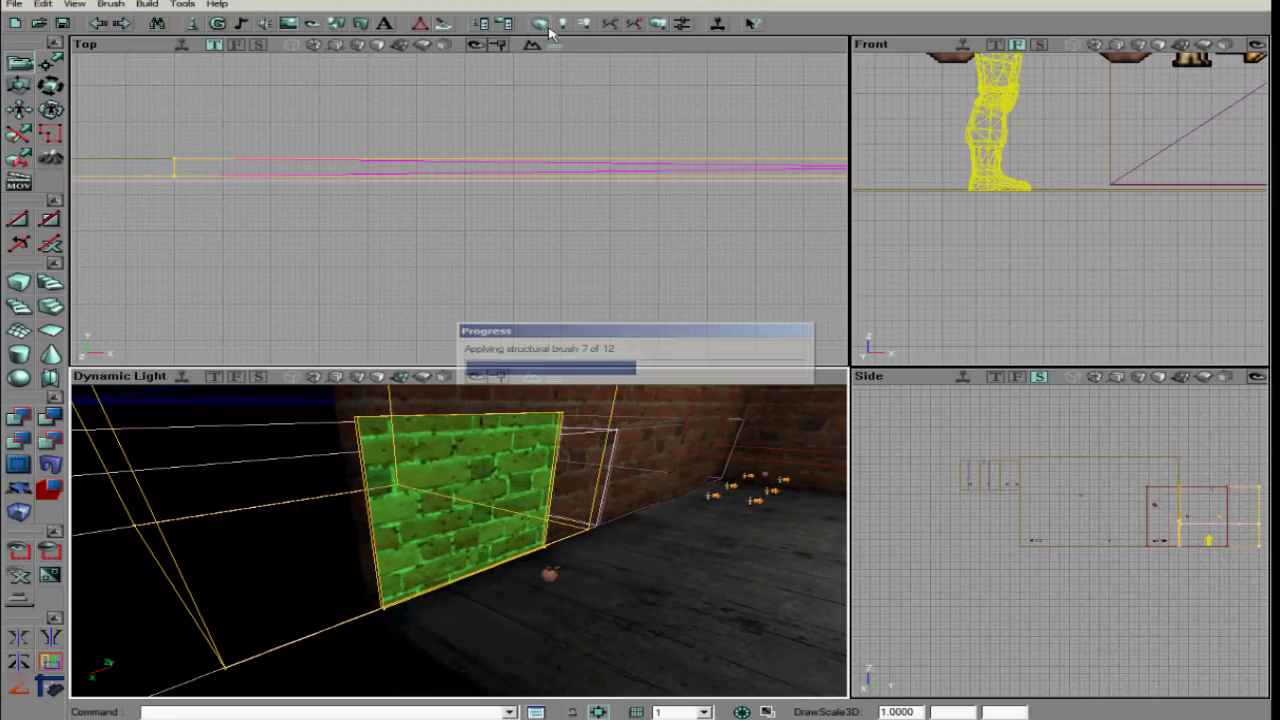
Open the copied ShopVolume's URL for editing and set its Event to TraderExampleDoor2
{"action": "left_click_drag", "start_coordinate": [480, 240], "coordinate": [459, 209]}
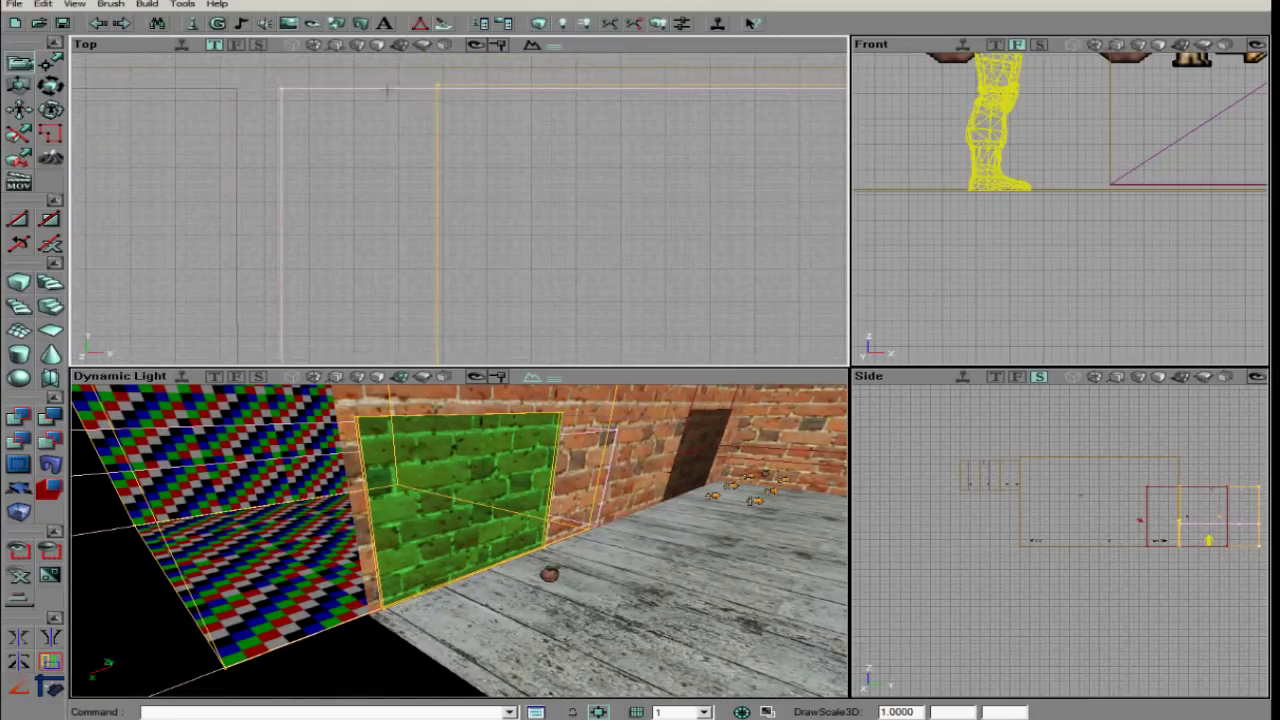
{"action": "double_click", "coordinate": [387, 90]}
{"action": "left_click", "coordinate": [688, 302]}
{"action": "left_click", "coordinate": [956, 338]}
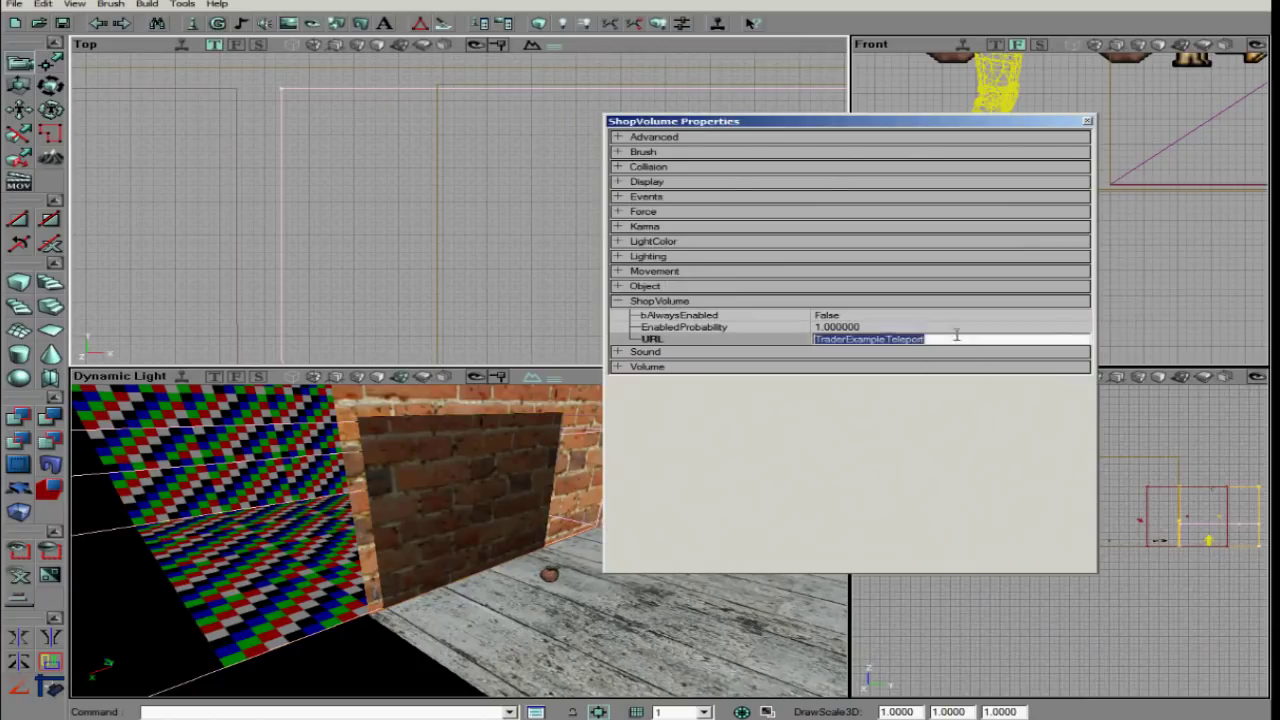
{"action": "left_click", "coordinate": [632, 301]}
{"action": "left_click", "coordinate": [632, 196]}
{"action": "left_click", "coordinate": [943, 211]}
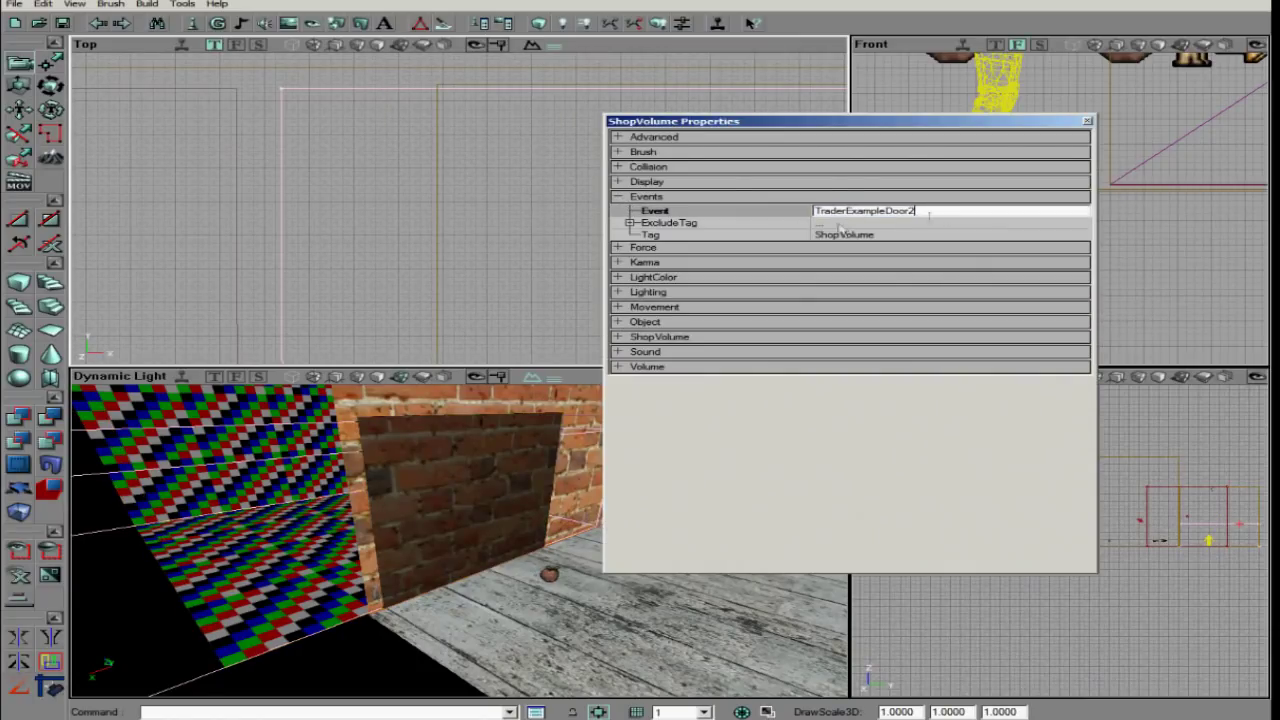
Check the copied ShopVolume's shop-specific settings and close its properties
{"action": "left_click", "coordinate": [672, 368]}
{"action": "left_click", "coordinate": [672, 368]}
{"action": "left_click", "coordinate": [1088, 121]}
Add a teleporter in front of the copied shop's door and set its Tag to TraderExampleTeleport2
{"action": "left_click_drag", "start_coordinate": [459, 208], "coordinate": [459, 209]}
{"action": "left_click", "coordinate": [304, 174]}
{"action": "left_click_drag", "start_coordinate": [304, 174], "coordinate": [622, 194], "text": "ctrl+shift"}
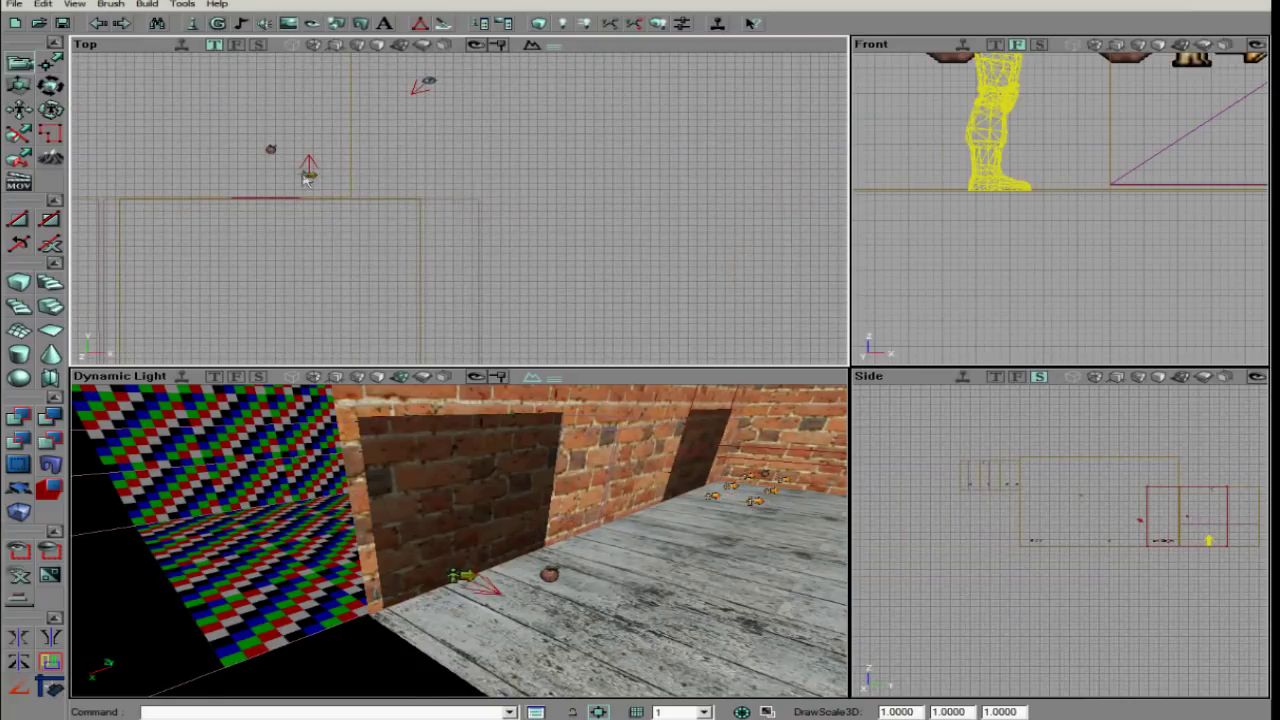
{"action": "right_click", "coordinate": [302, 173]}
{"action": "left_click", "coordinate": [345, 182]}
{"action": "left_click", "coordinate": [723, 213]}
{"action": "left_click", "coordinate": [711, 211]}
{"action": "left_click", "coordinate": [674, 183]}
{"action": "left_click", "coordinate": [948, 220]}
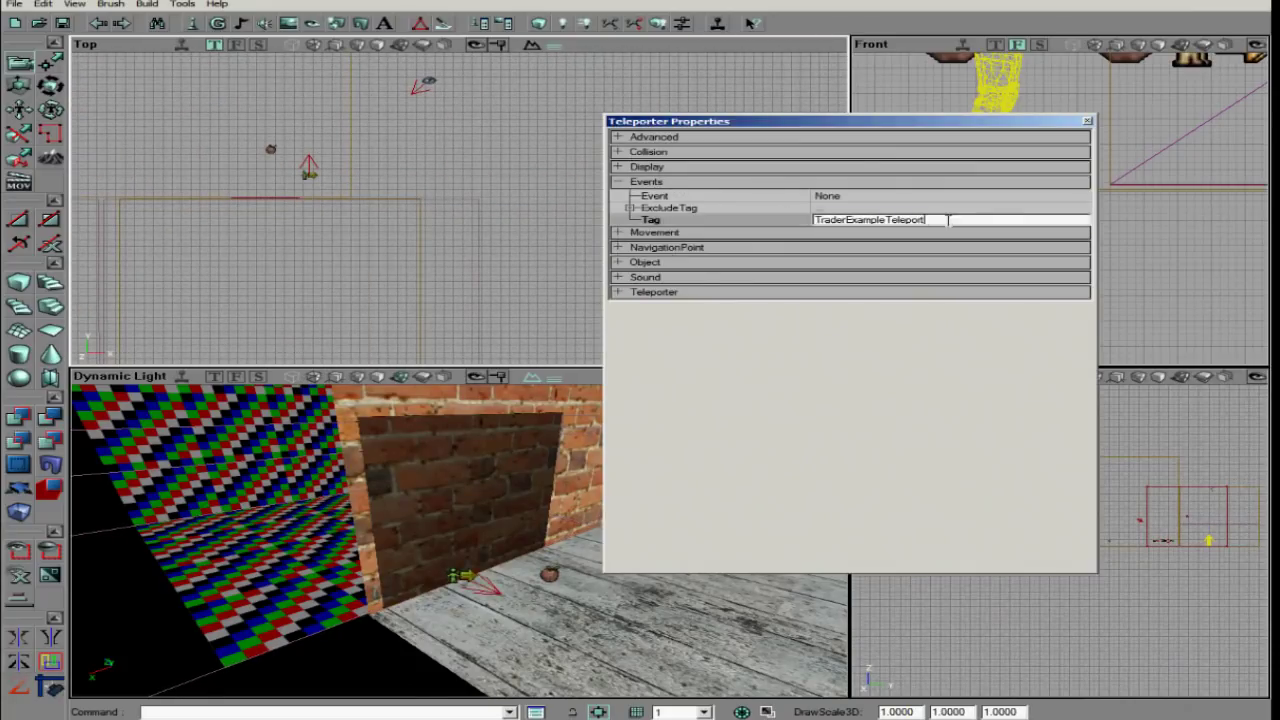
Duplicate the tagged teleporter into six, arranged in two rows of three in front of the copied shop's door
{"action": "scroll", "coordinate": [459, 208], "scroll_direction": "up", "scroll_amount": 2}
{"action": "left_click_drag", "start_coordinate": [371, 234], "coordinate": [374, 204]}
{"action": "key", "text": "ctrl+w"}
{"action": "key", "text": "ctrl+w"}
{"action": "mouse_move", "coordinate": [459, 204]}
{"action": "left_mouse_down", "text": "ctrl+shift"}
{"action": "mouse_move", "coordinate": [374, 204]}
{"action": "mouse_move", "coordinate": [457, 187]}
{"action": "left_mouse_up", "text": "ctrl+shift"}
{"action": "key", "text": "ctrl+w"}
{"action": "key", "text": "ctrl+w"}
{"action": "left_click_drag", "start_coordinate": [459, 204], "coordinate": [536, 202], "text": "ctrl+shift"}
{"action": "key", "text": "ctrl+w"}
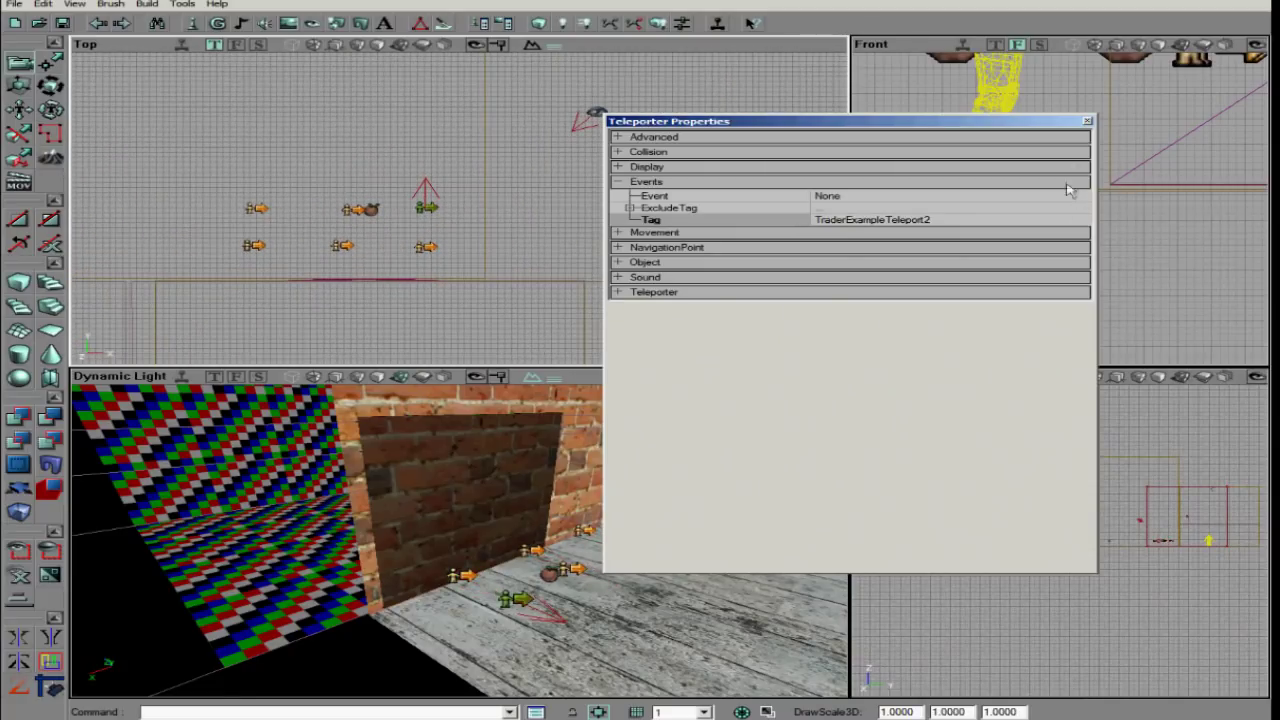
{"action": "left_click", "coordinate": [1088, 121]}
Check the copied brick door's mover keyframes by switching it between its open and closed positions
{"action": "right_click", "coordinate": [434, 452]}
{"action": "left_click", "coordinate": [531, 177]}
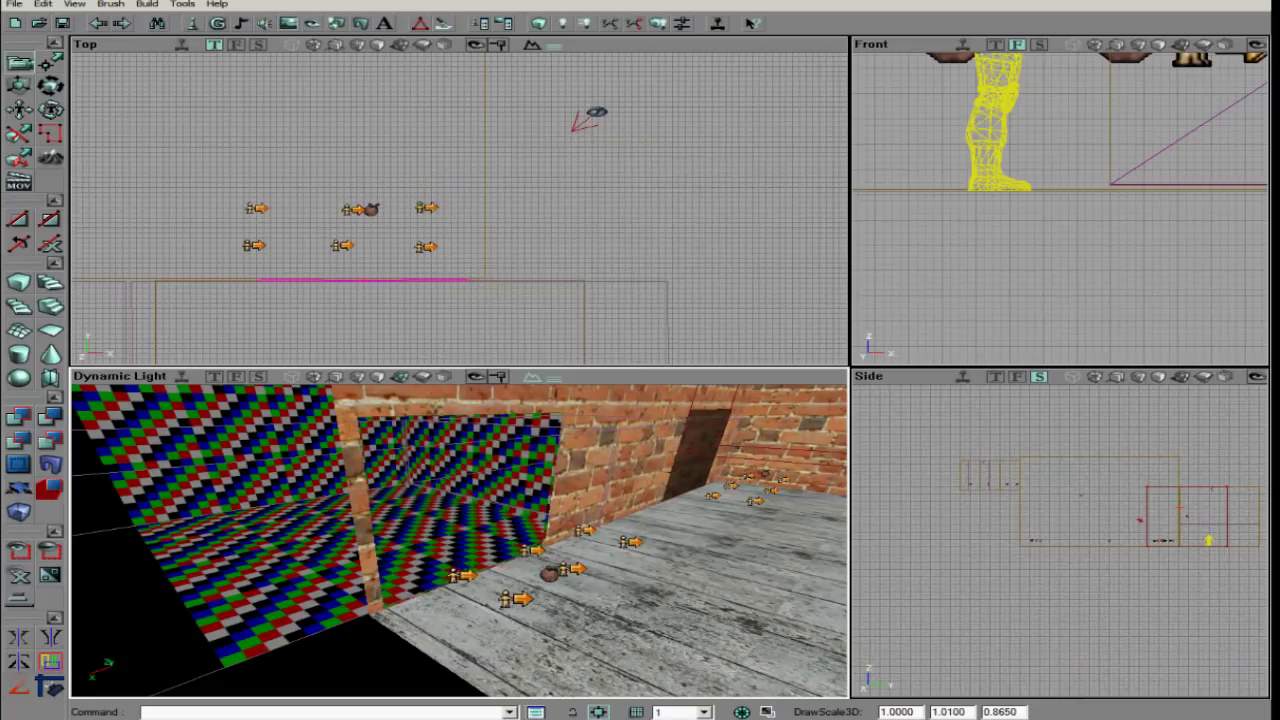
{"action": "scroll", "coordinate": [460, 200], "scroll_direction": "up", "scroll_amount": 5}
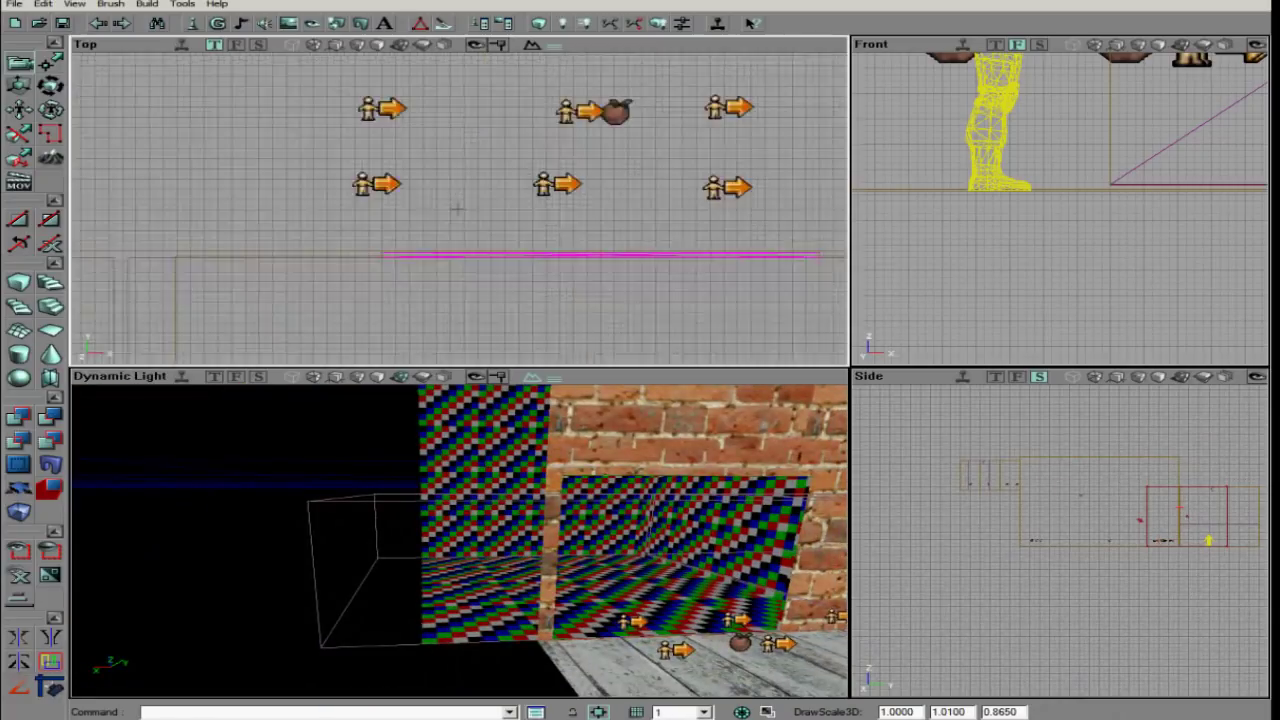
{"action": "right_click", "coordinate": [484, 298]}
{"action": "mouse_move", "coordinate": [586, 331]}
{"action": "left_click", "coordinate": [757, 331]}
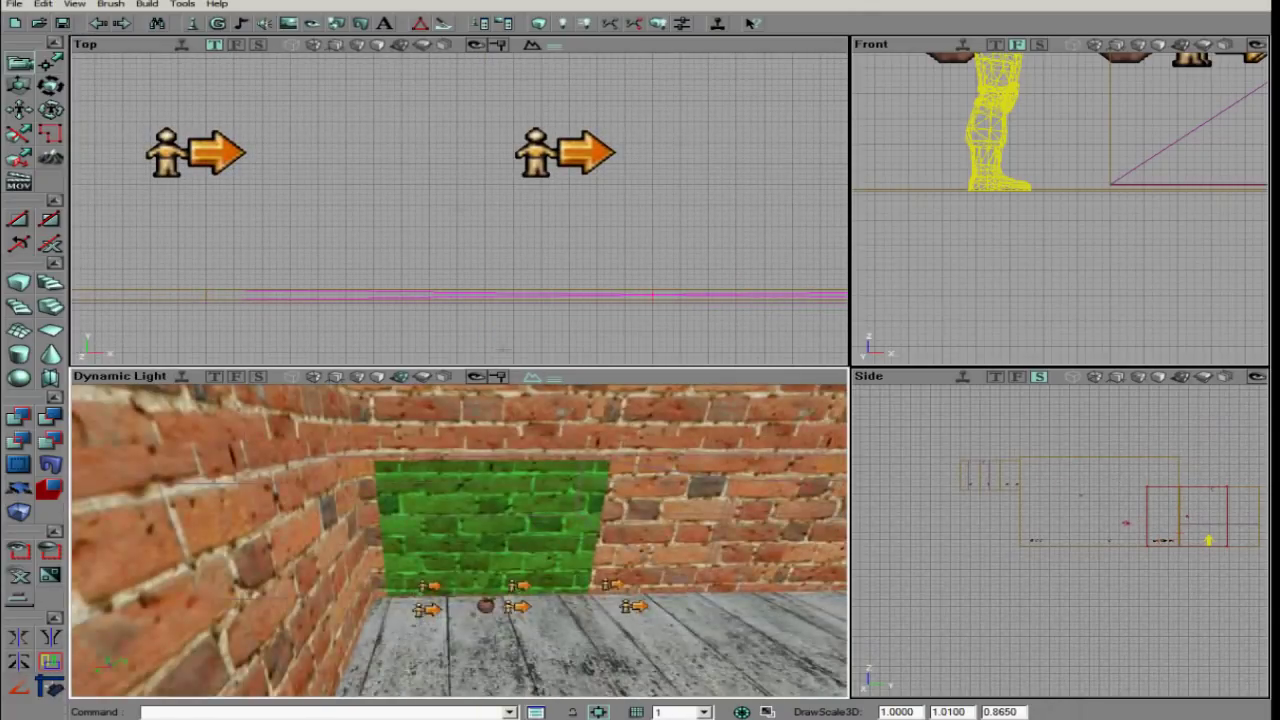
Run a full build of the map with both shops and their teleporters in place
{"action": "scroll", "coordinate": [503, 349], "scroll_direction": "down", "scroll_amount": 5}
{"action": "scroll", "coordinate": [460, 200], "scroll_direction": "down", "scroll_amount": 2}
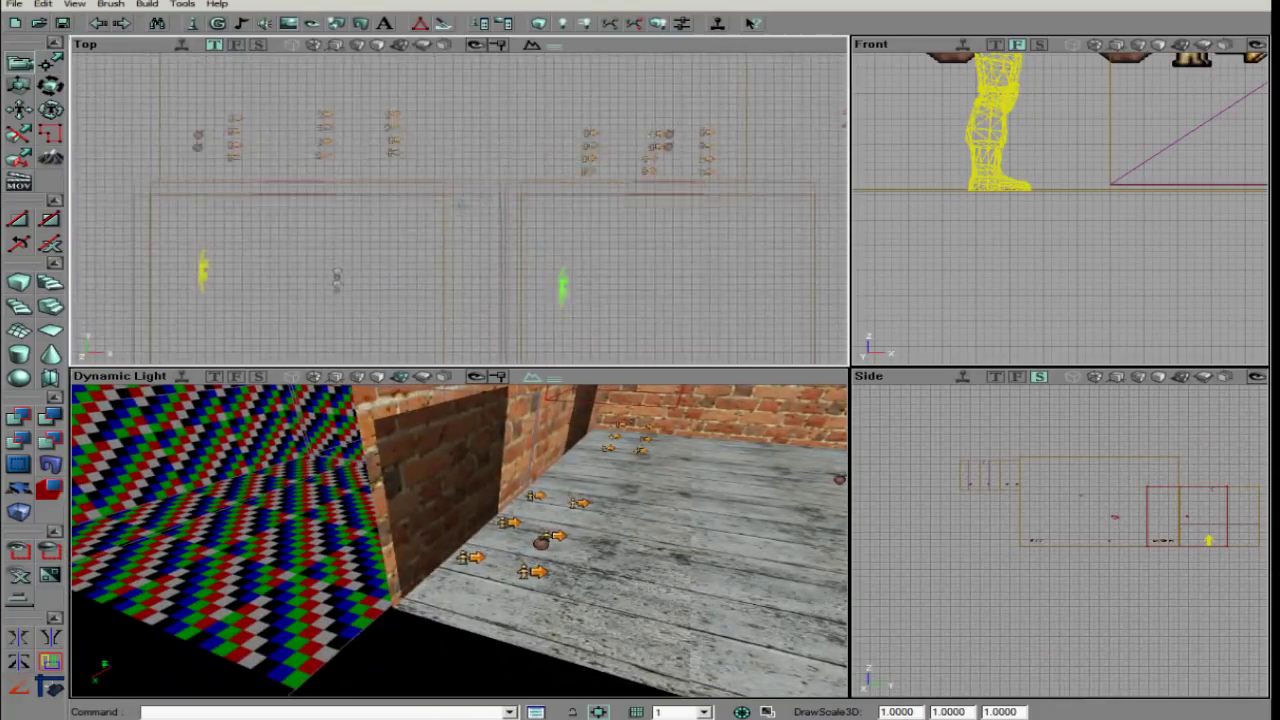
{"action": "scroll", "coordinate": [460, 208], "scroll_direction": "down", "scroll_amount": 3}
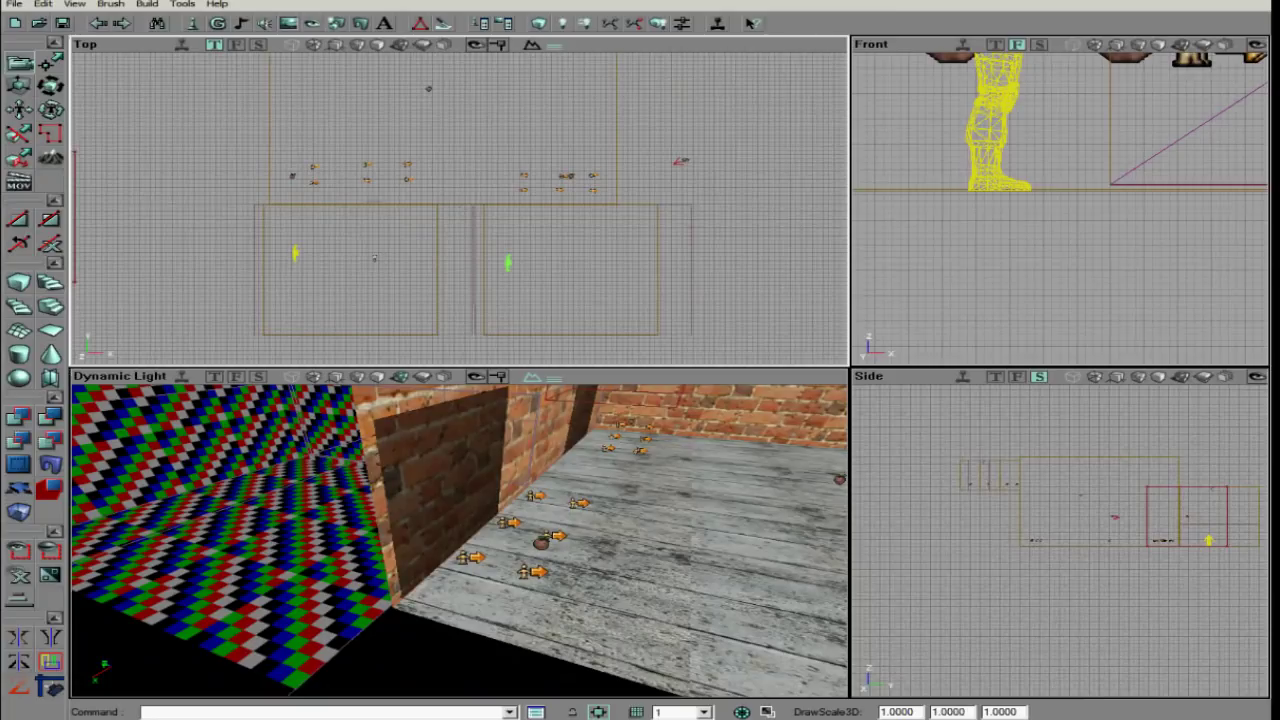
{"action": "left_click", "coordinate": [157, 6]}
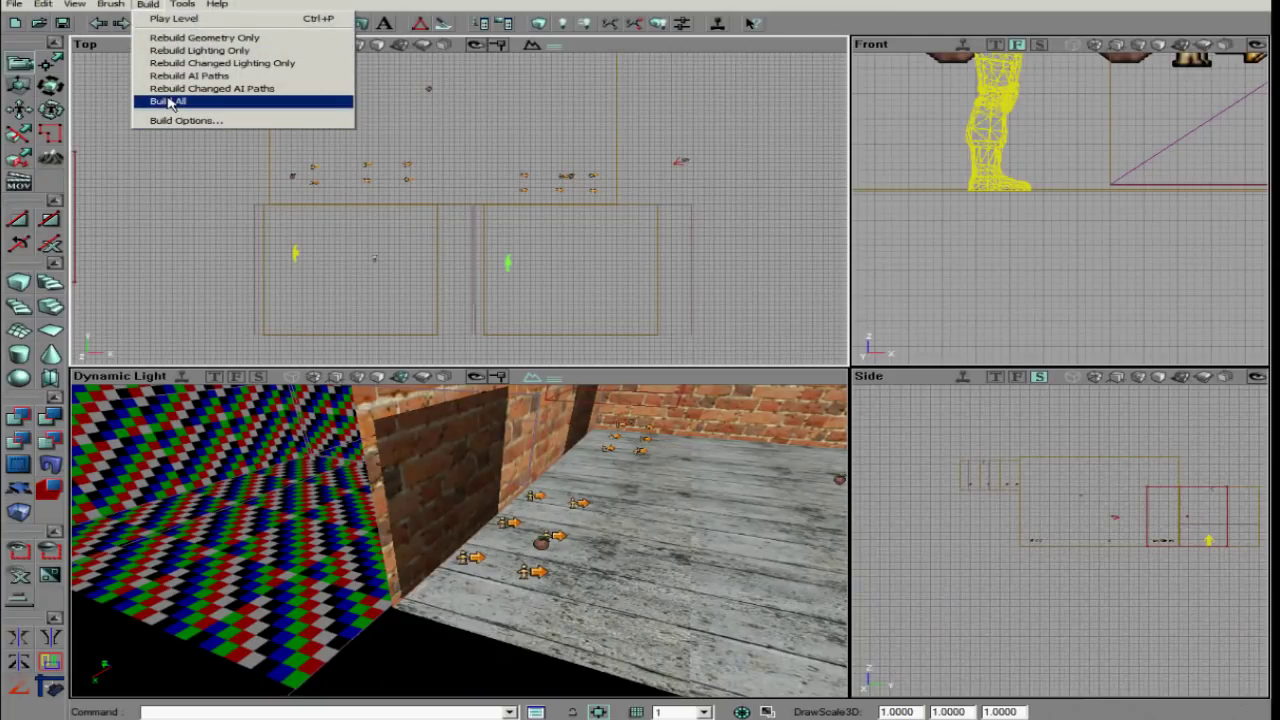
{"action": "left_click", "coordinate": [170, 102]}
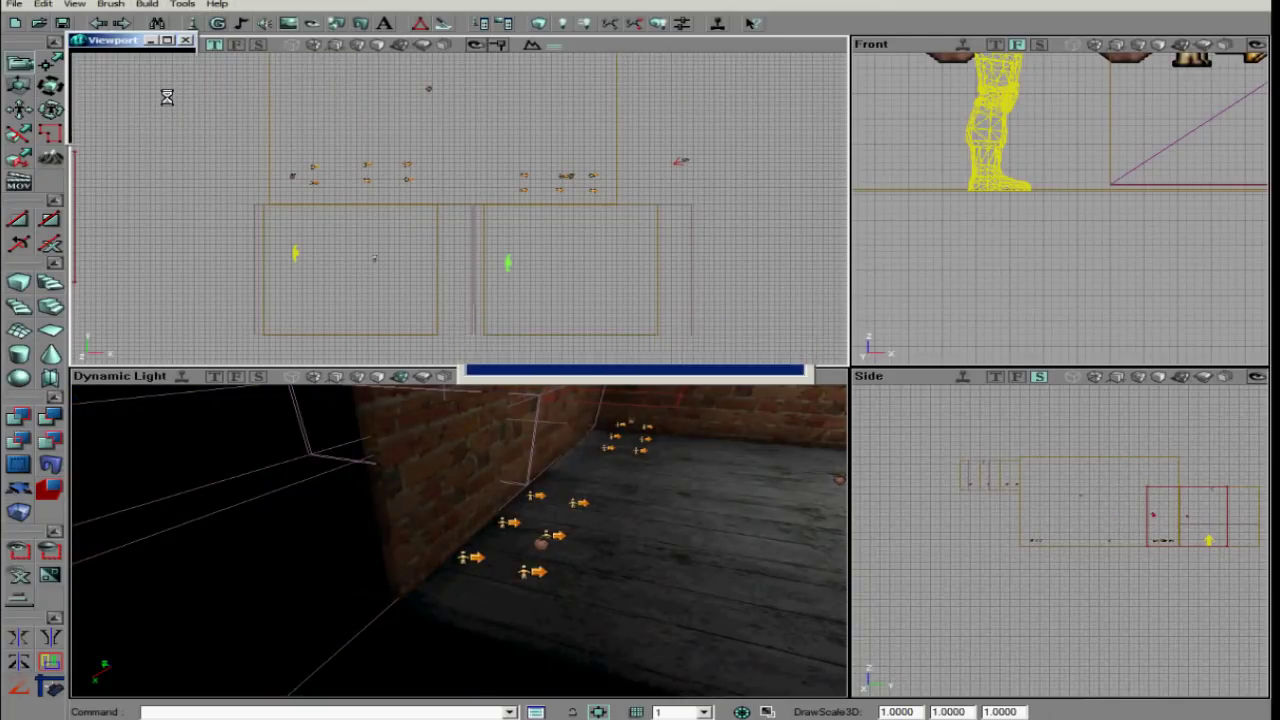